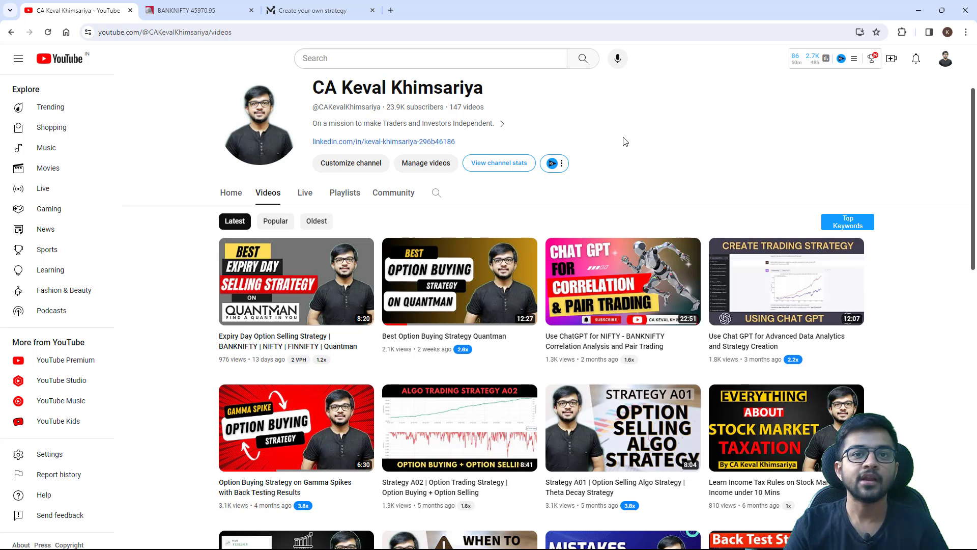
- Switch to Paint, sketch a freehand decay curve down to the horizontal axis, and frame its steep end with a rectangle about 196 × 313 px
key(alt+Tab)
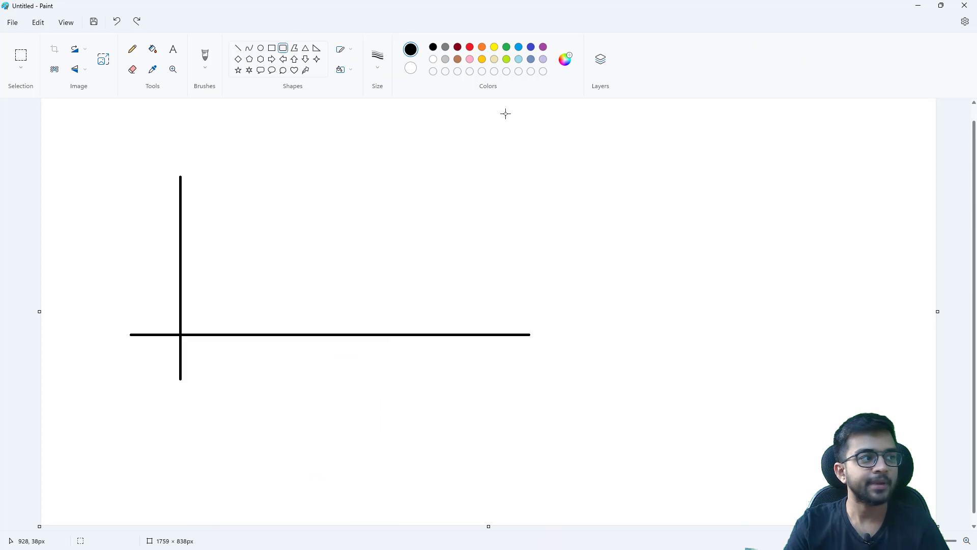
click(133, 49)
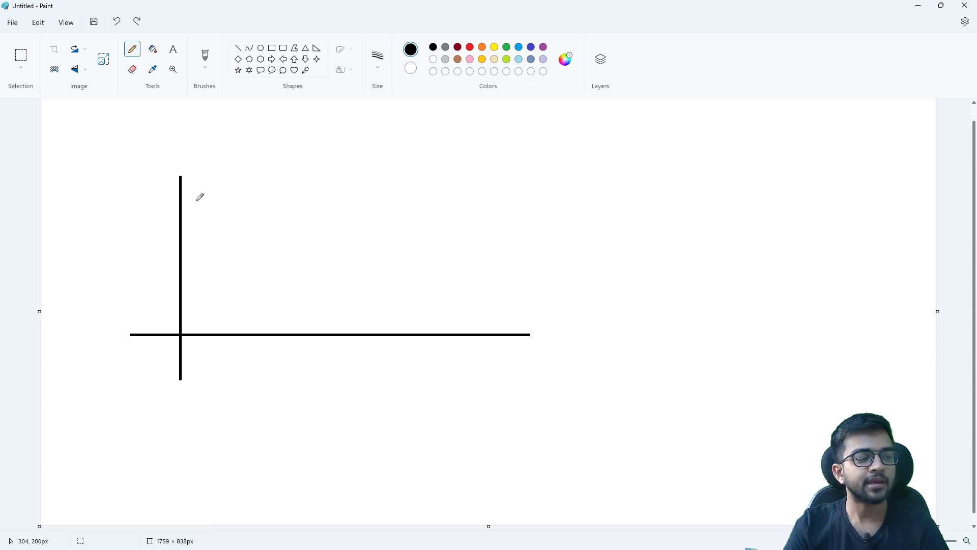
mouse_move(194, 194)
mouse_down()
mouse_move(283, 202)
mouse_move(367, 235)
mouse_move(393, 280)
mouse_move(401, 334)
mouse_up()
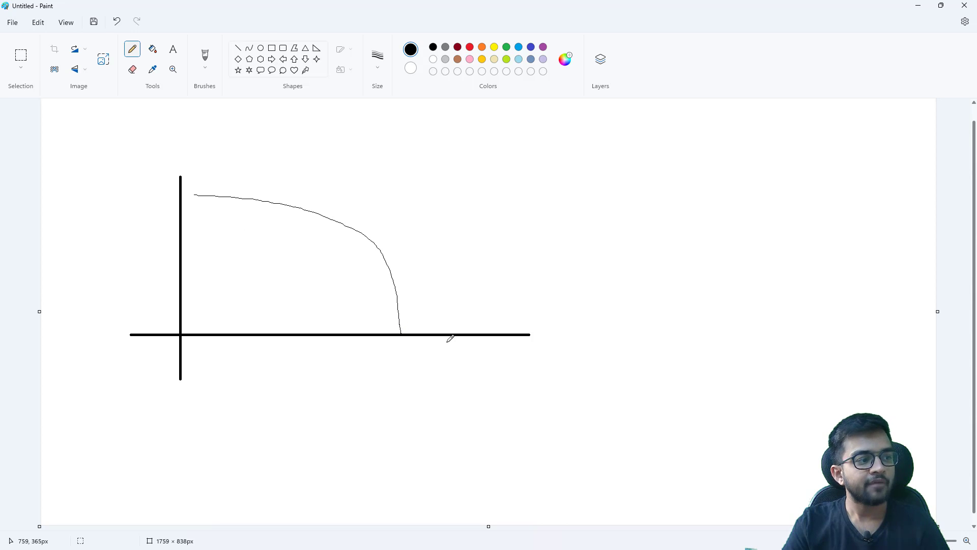
click(273, 48)
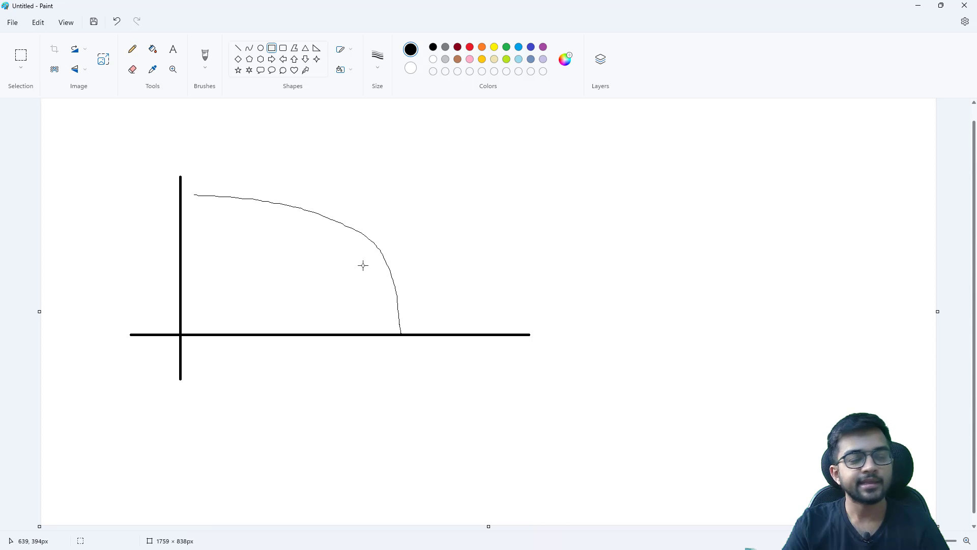
mouse_move(340, 218)
mouse_down()
mouse_move(396, 324)
mouse_move(440, 376)
mouse_up()
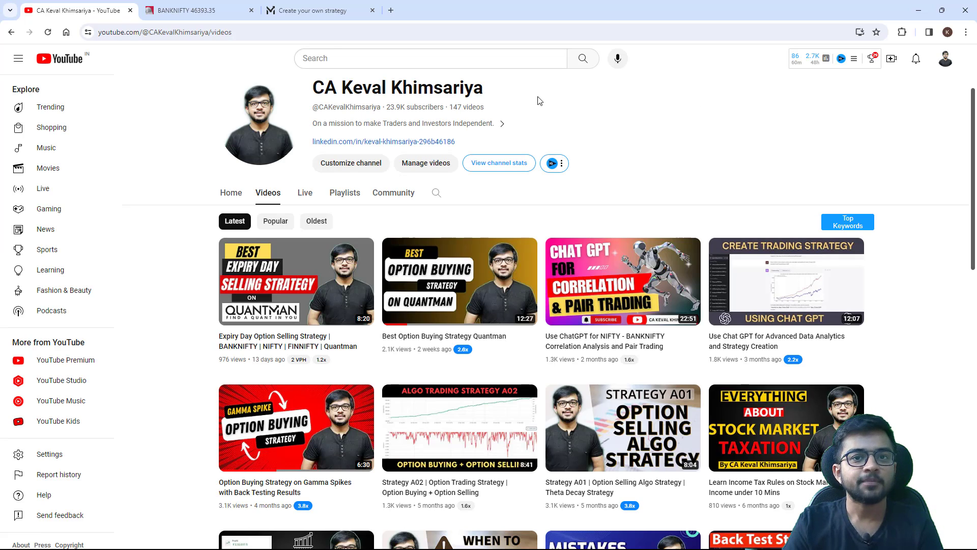
- View the BANKNIFTY chart in the browser and, back in Paint, draw a rectangle about 51 × 159 px around the curve's final drop
click(204, 11)
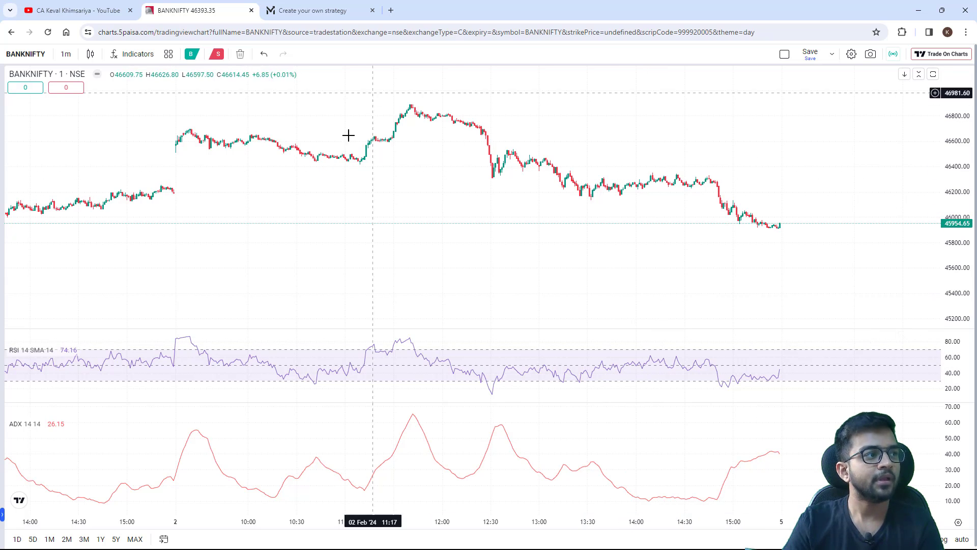
key(alt+Tab)
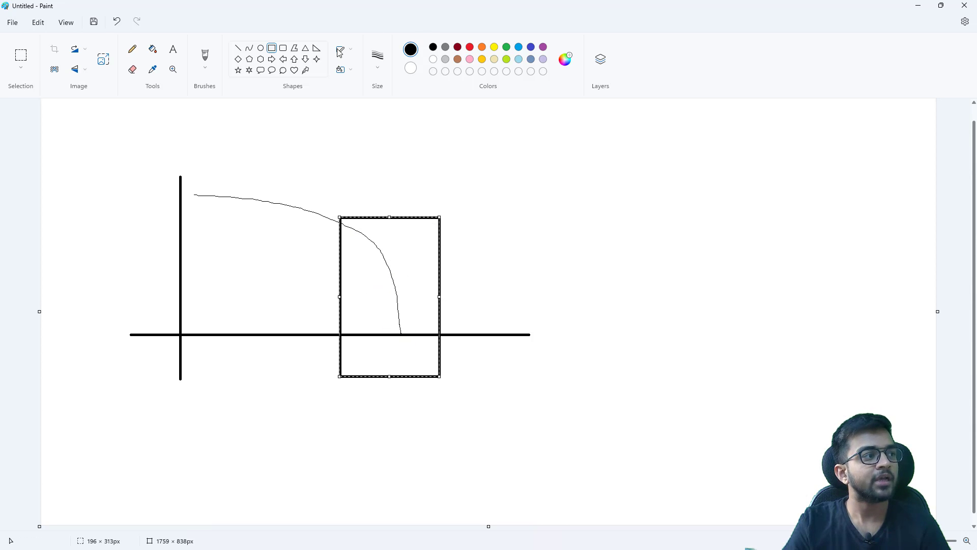
click(272, 49)
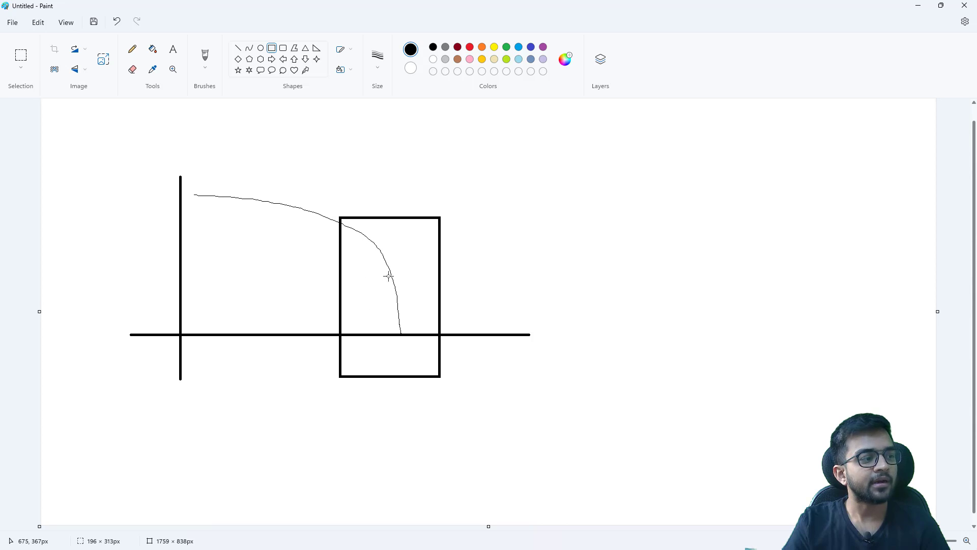
drag(385, 265, 411, 347)
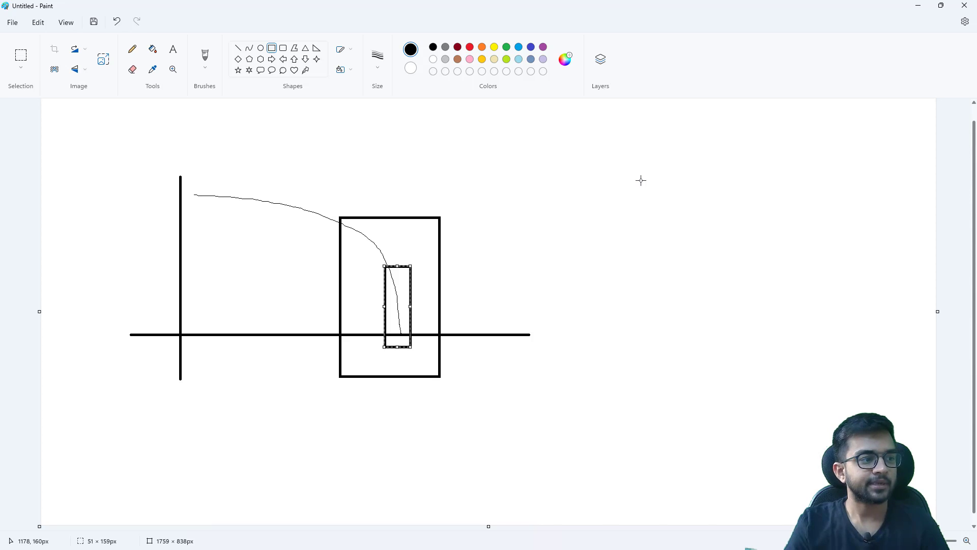
- Switch to the Quantman strategy page in the browser, set the Current Candle indicator's interval to 1 minute and name it Current 1 minute
key(alt+Tab)
click(286, 7)
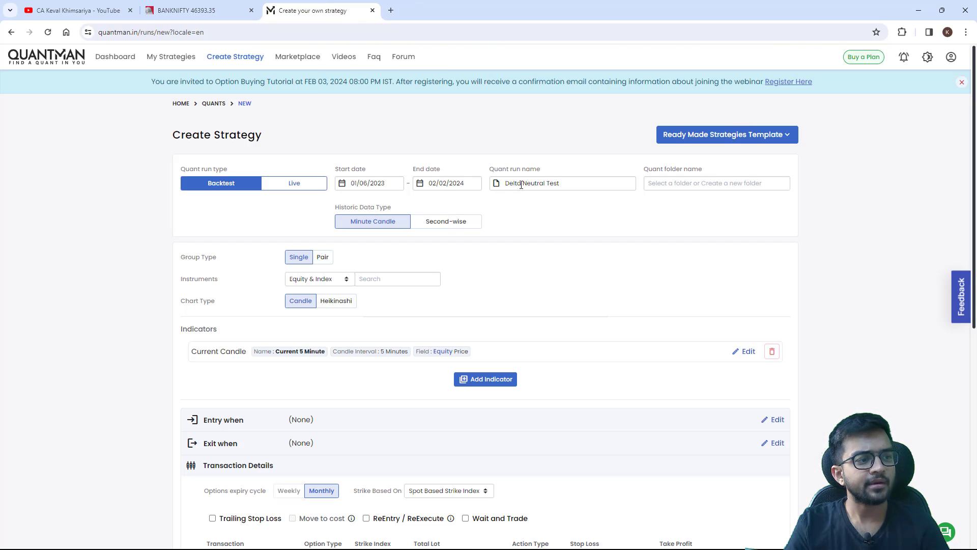
scroll(500, 142, down, 3)
scroll(522, 143, up, 1)
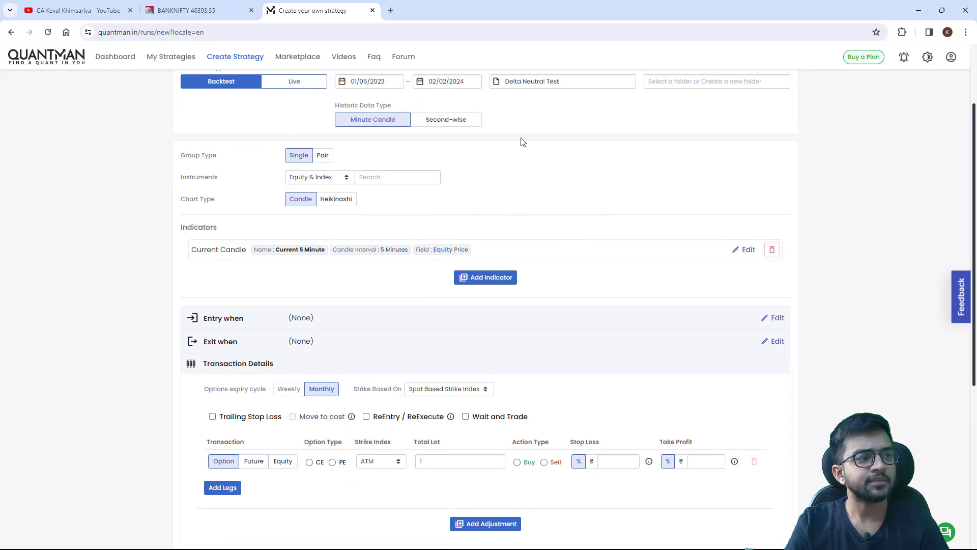
scroll(489, 244, down, 1)
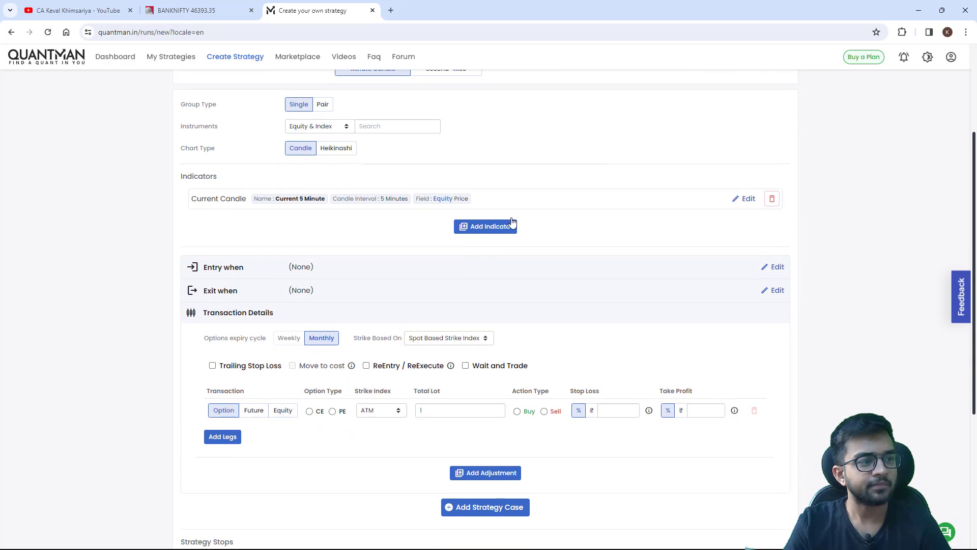
click(748, 198)
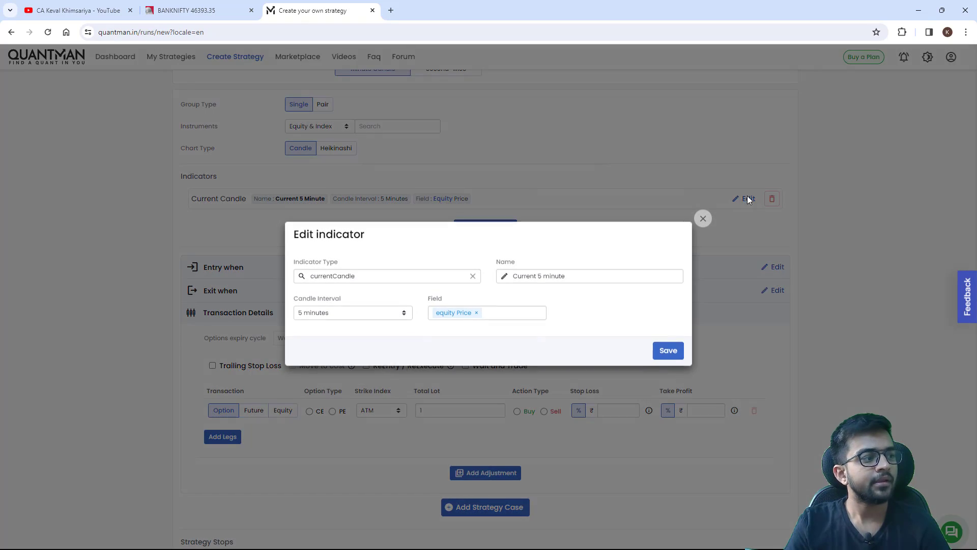
click(373, 316)
click(324, 329)
click(542, 279)
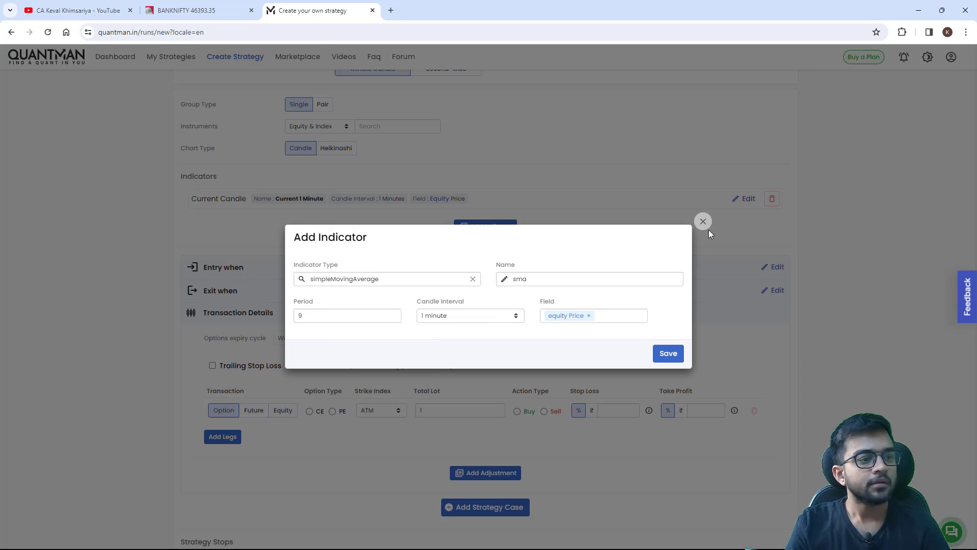
click(704, 224)
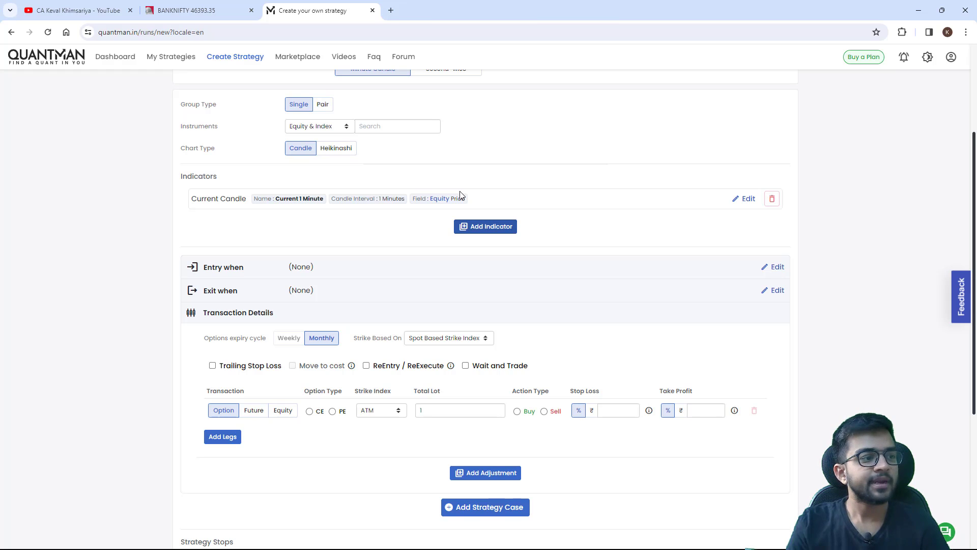
- Add an ADX indicator with DI length 14 and ADX smoothing 14 on 1-minute equity price candles
click(497, 227)
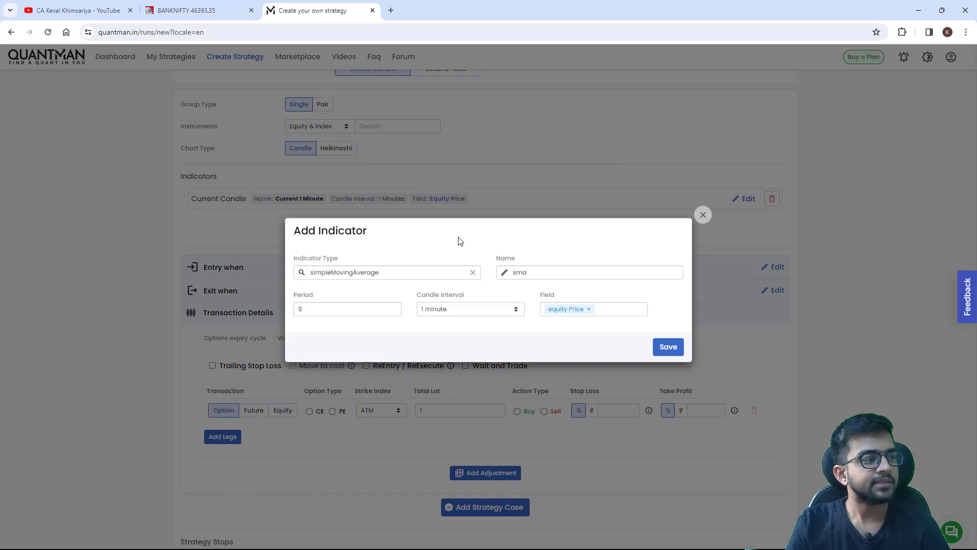
click(473, 279)
click(411, 279)
text(ad)
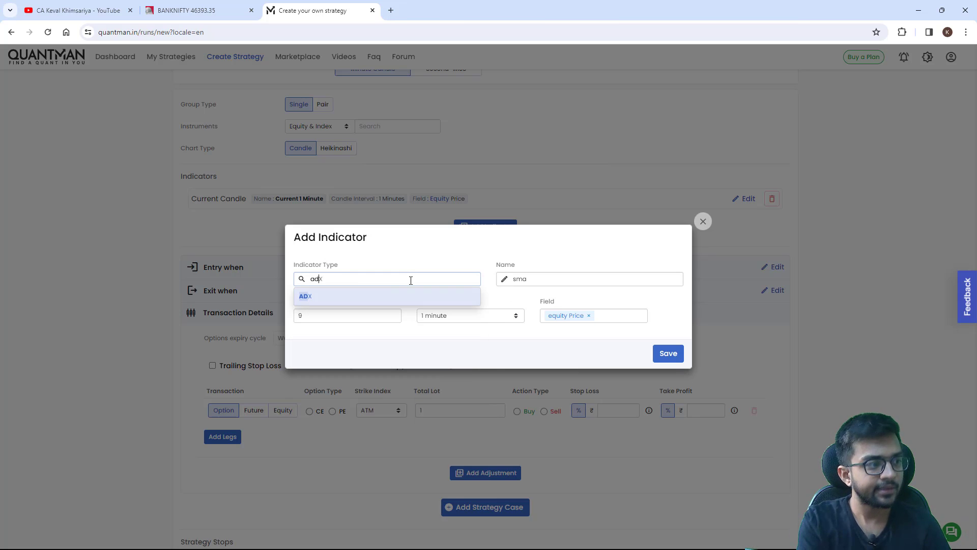
click(378, 297)
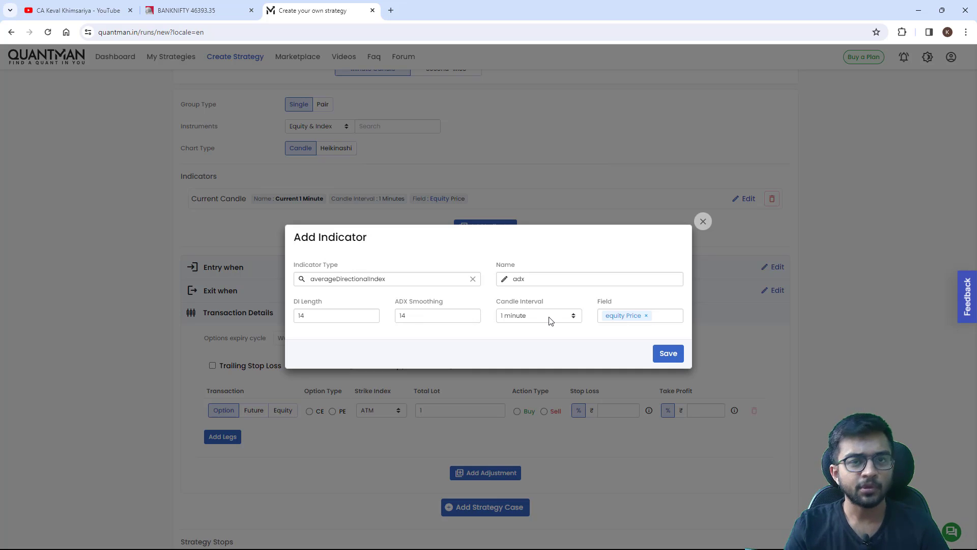
click(668, 353)
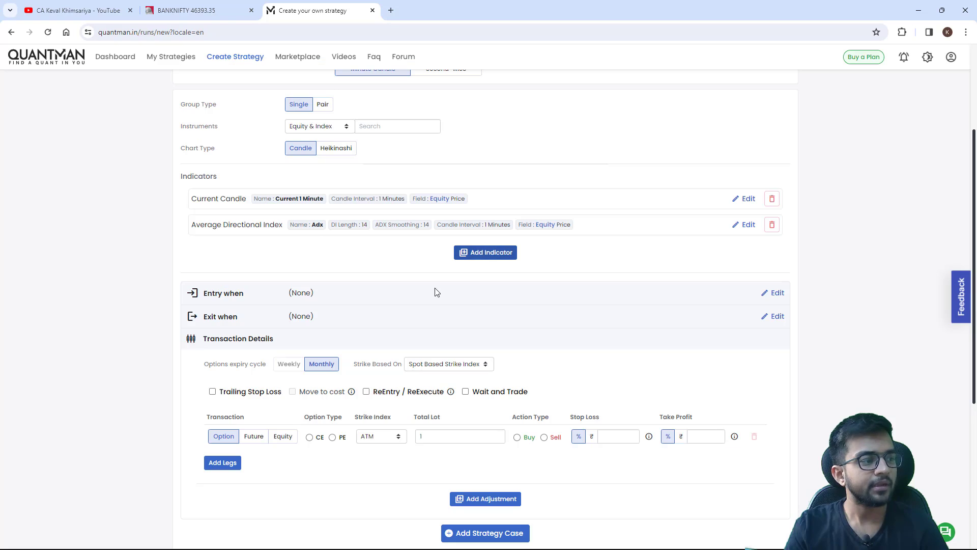
- Add an RSI indicator with period 14 on 1-minute equity price candles
click(486, 251)
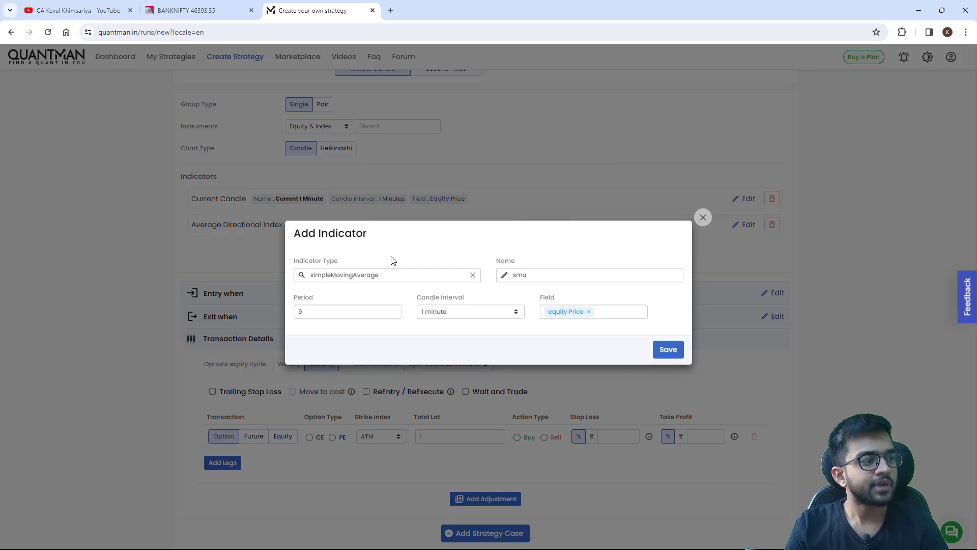
click(473, 279)
text(rsi)
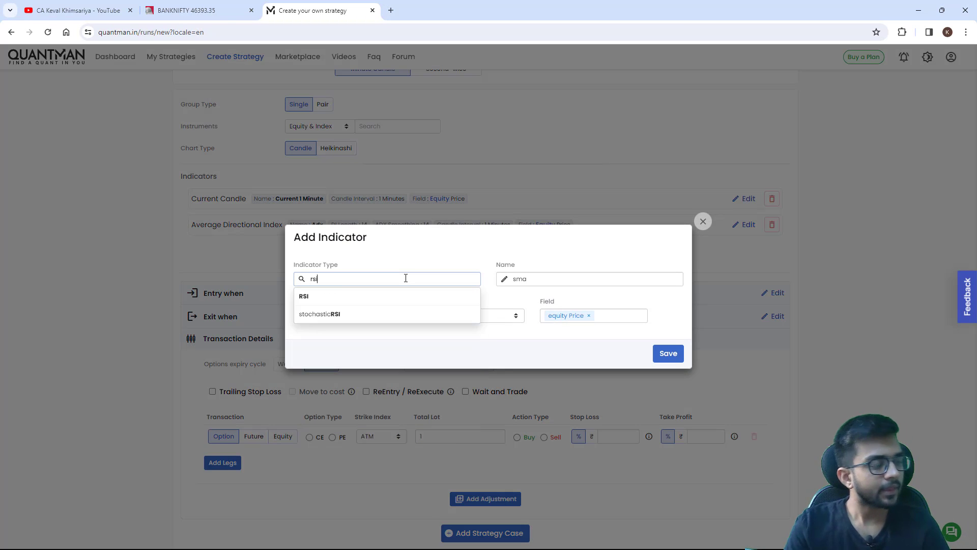
click(389, 298)
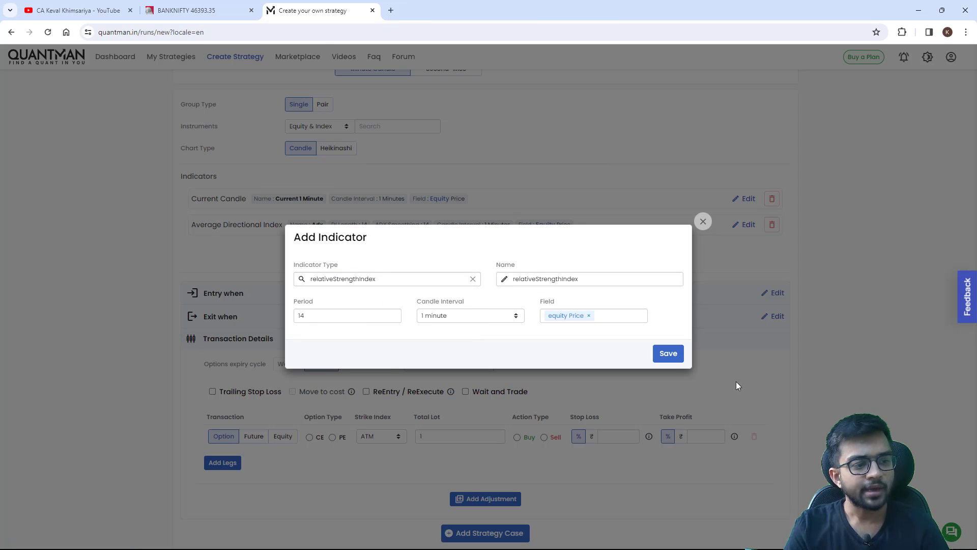
click(668, 353)
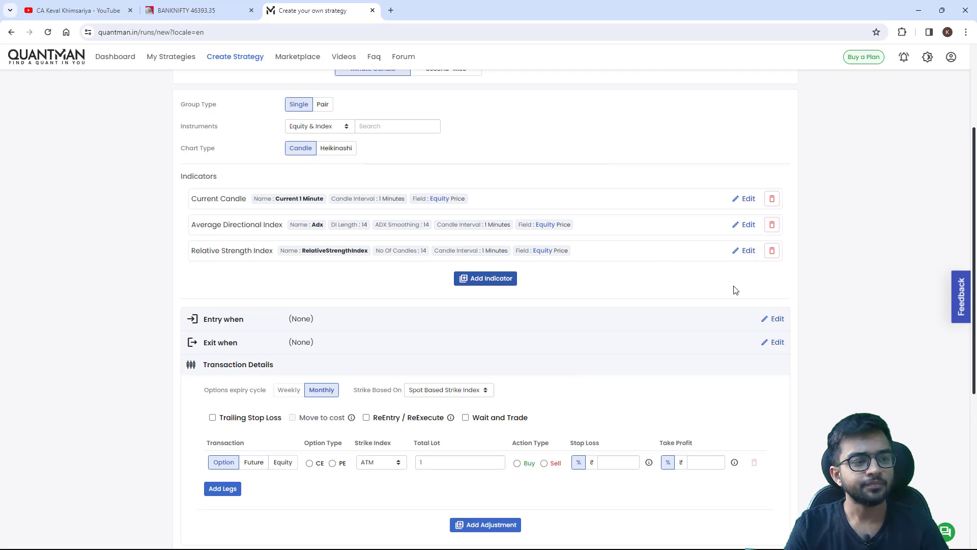
- Define and save the entry condition as Days To Expire Equal To 0
scroll(624, 263, up, 1)
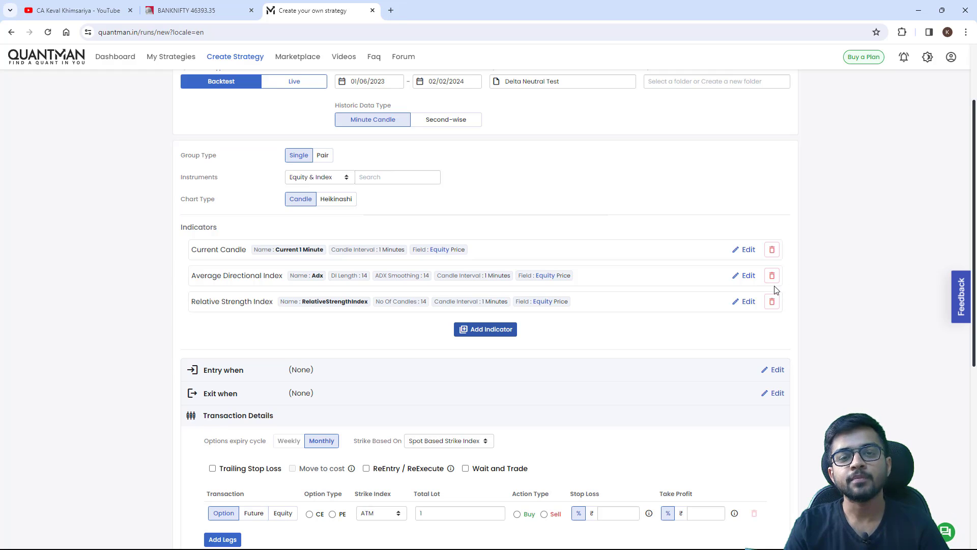
click(776, 370)
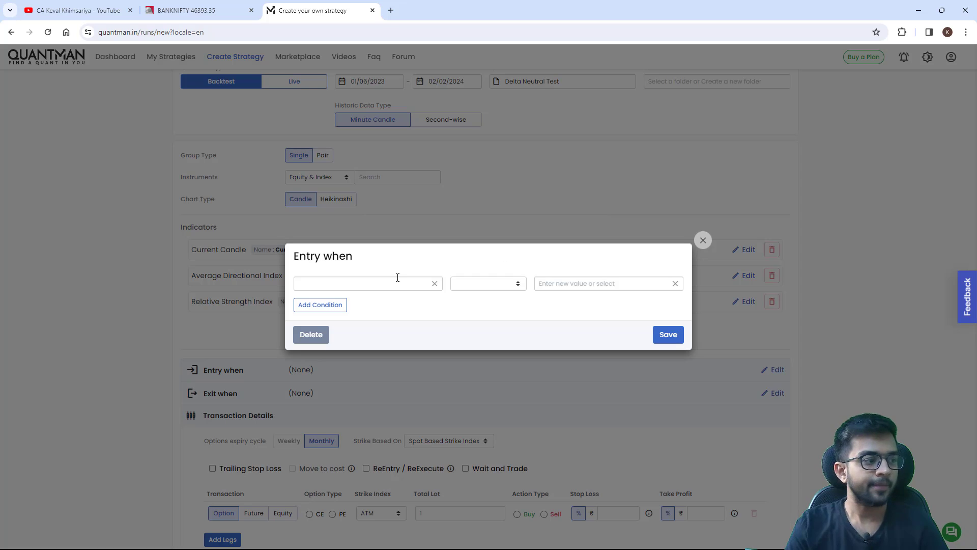
click(378, 282)
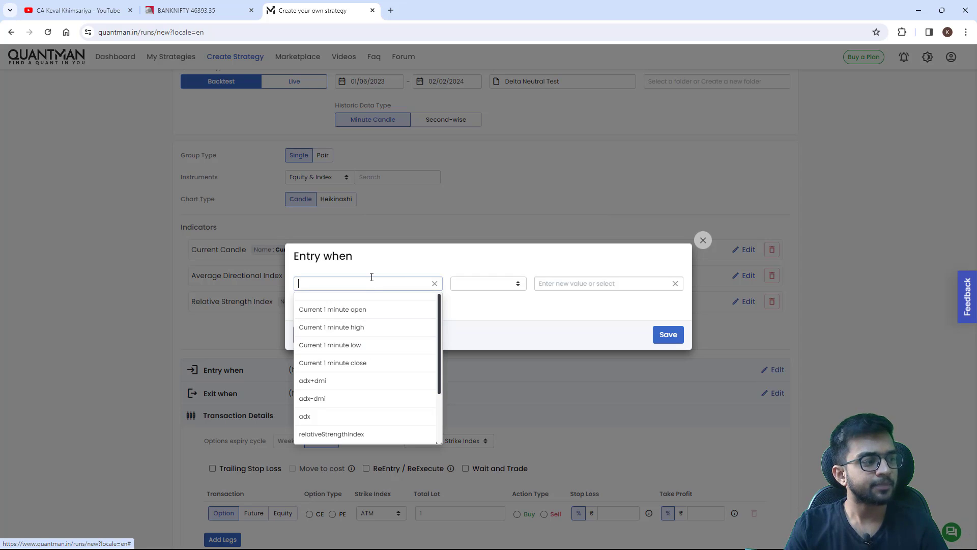
text(day)
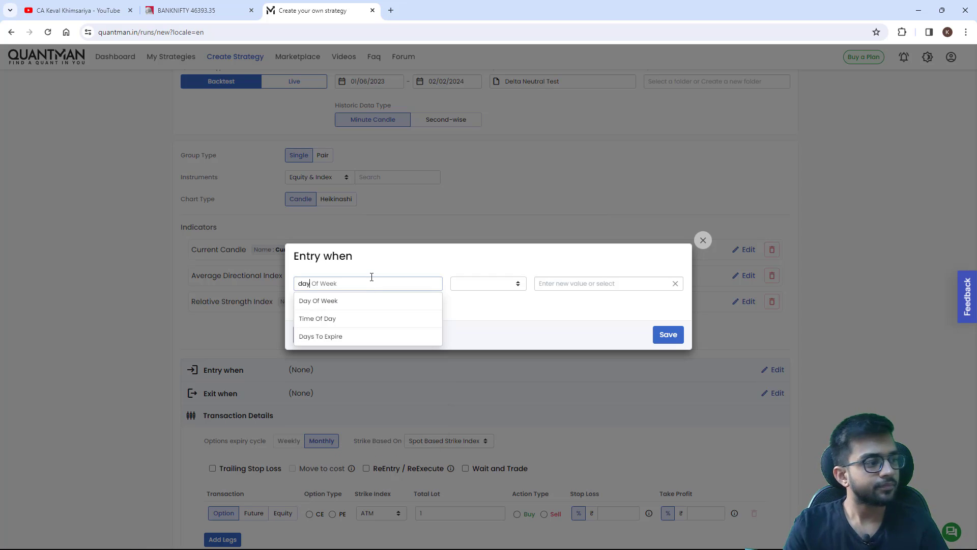
click(350, 336)
click(497, 285)
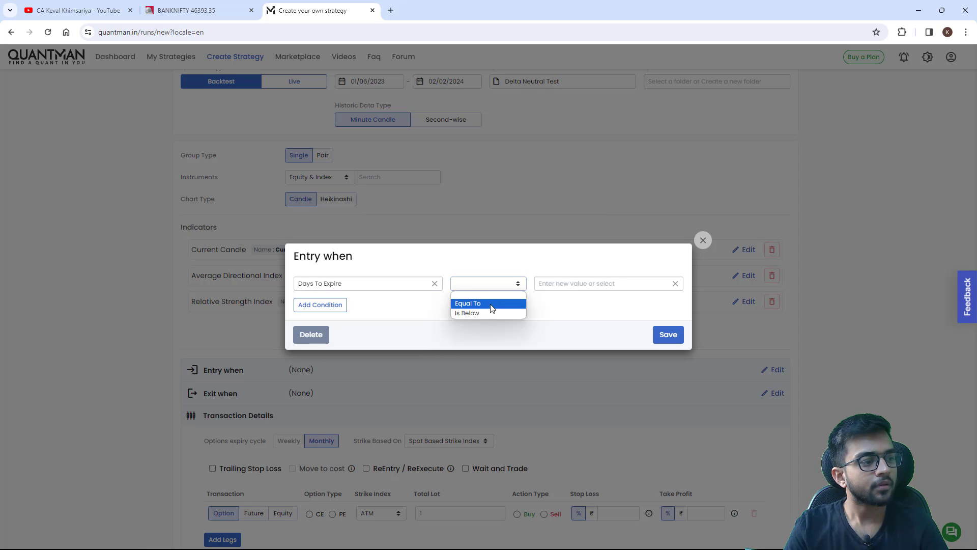
click(490, 305)
click(576, 283)
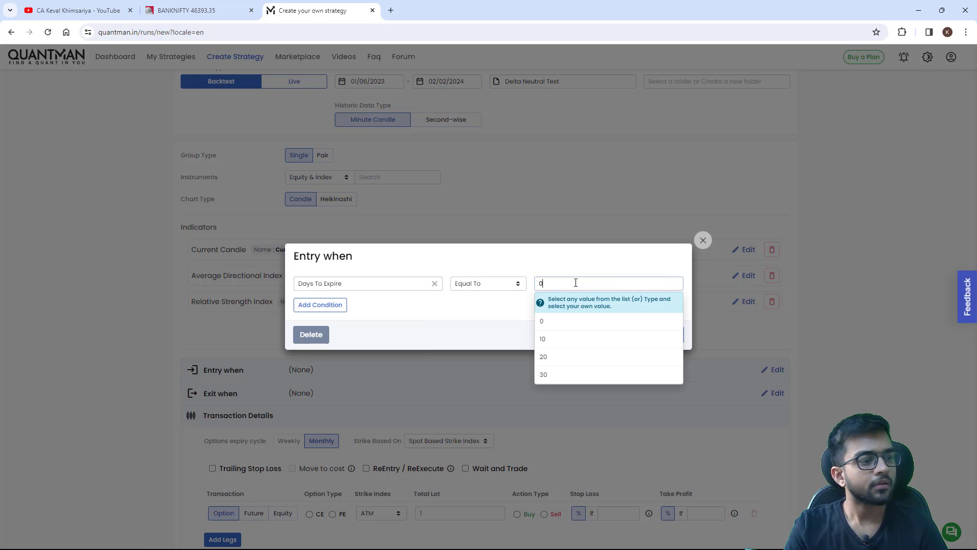
click(559, 326)
click(667, 335)
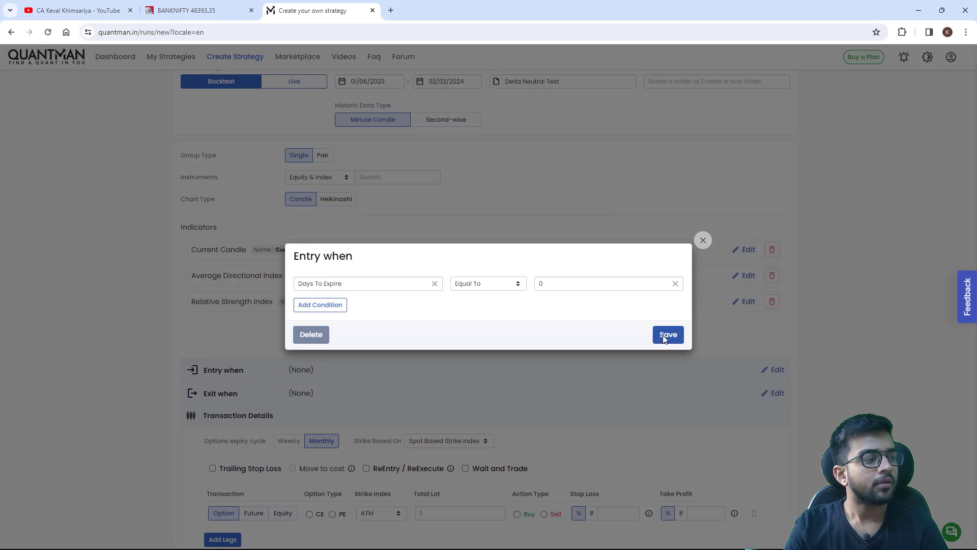
- Choose BANKNIFTY as the strategy's Equity & Index instrument
click(404, 176)
text(banknifty)
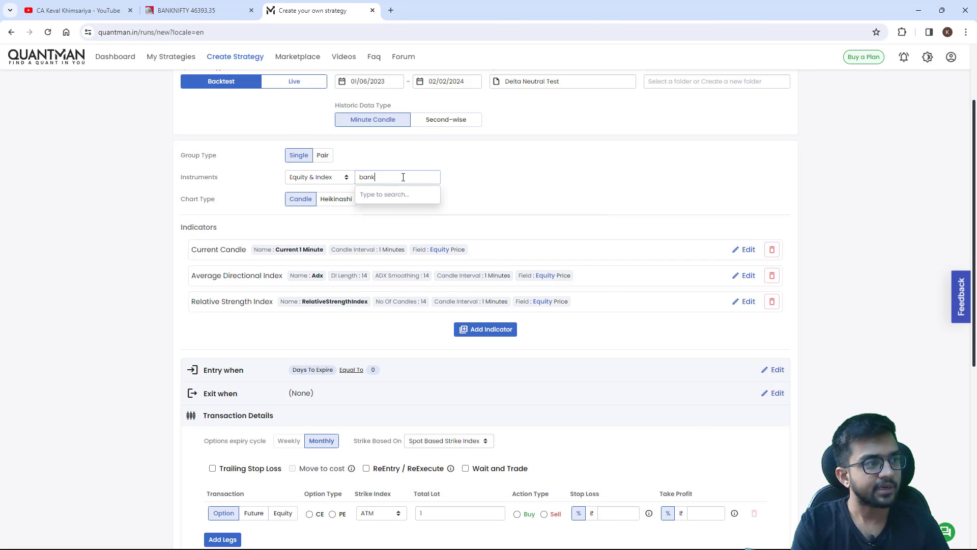
click(389, 194)
- Add an AND entry condition requiring Time Of Day isAbove 13:01:00
scroll(551, 213, down, 1)
scroll(553, 213, down, 2)
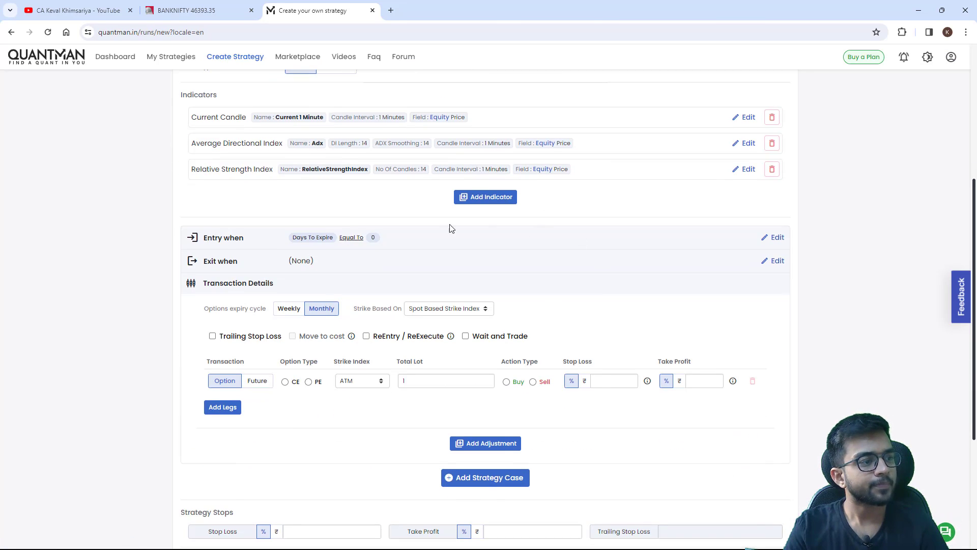
click(776, 239)
click(321, 304)
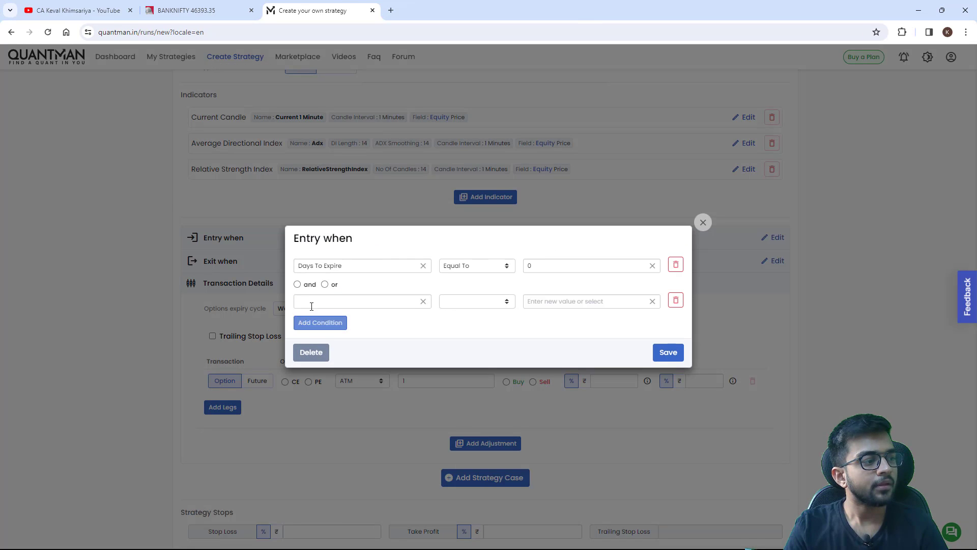
click(298, 284)
click(325, 301)
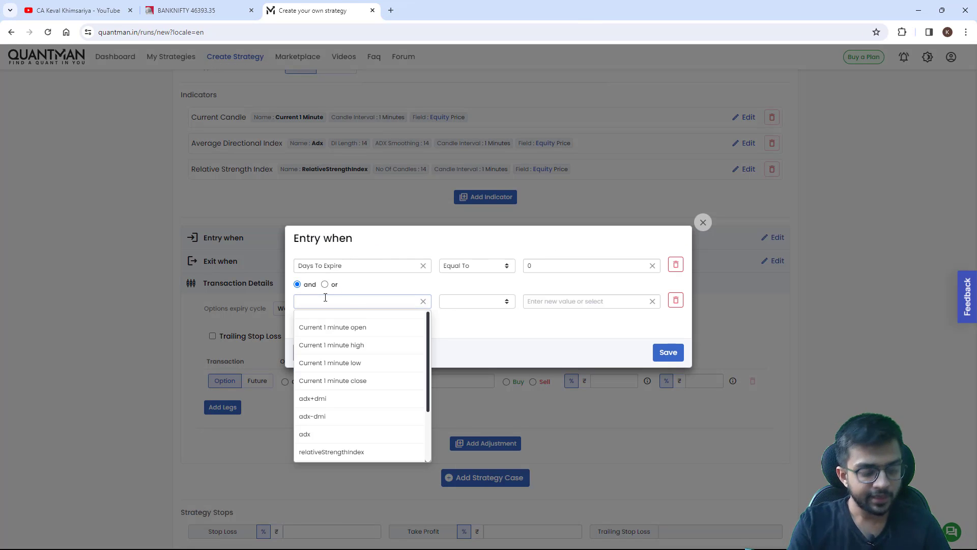
text(time)
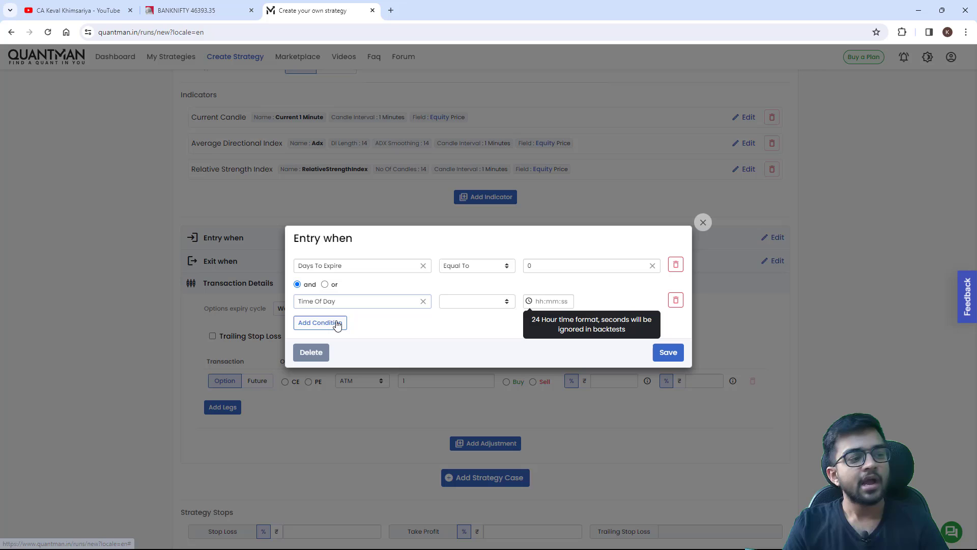
click(465, 301)
click(492, 320)
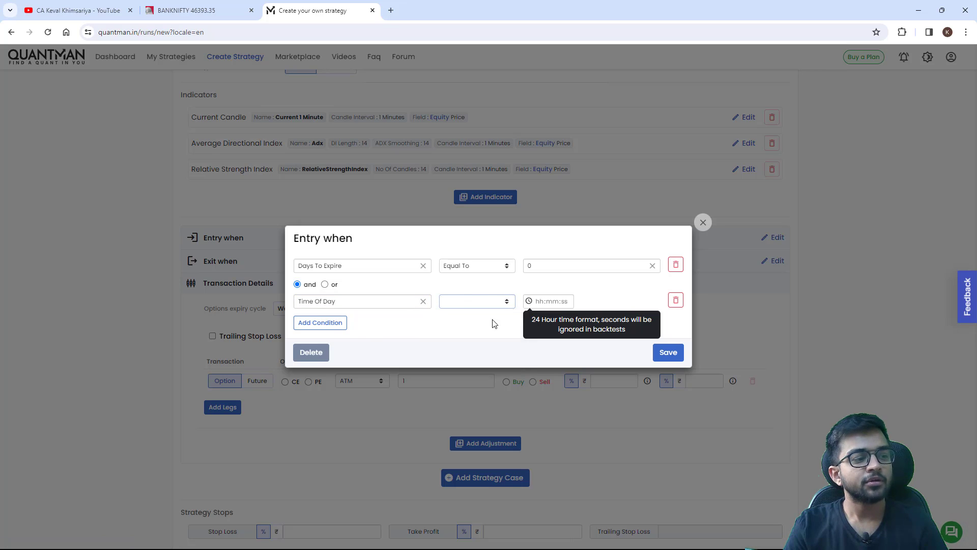
click(539, 302)
text(130100)
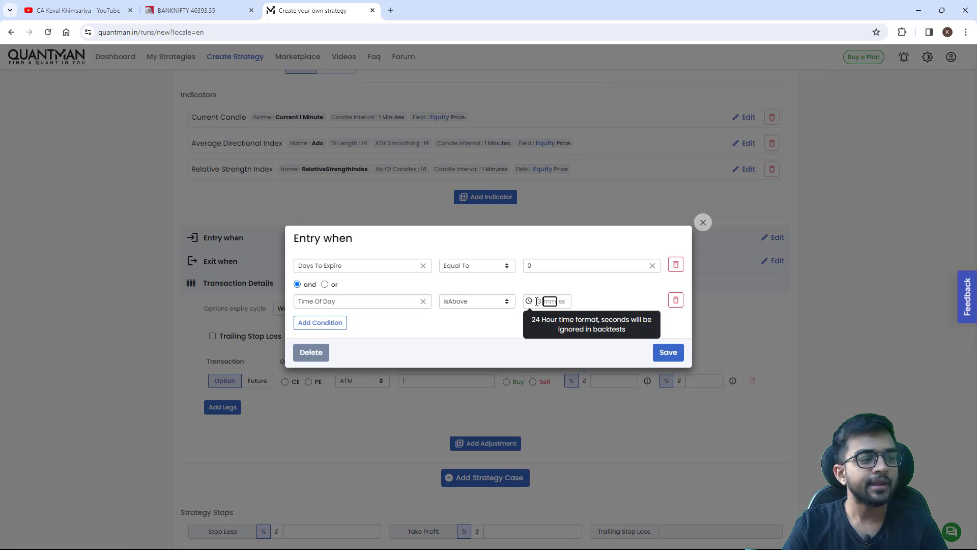
- Add another AND entry condition requiring Time Of Day isBelow 13:32:00
click(332, 322)
click(319, 322)
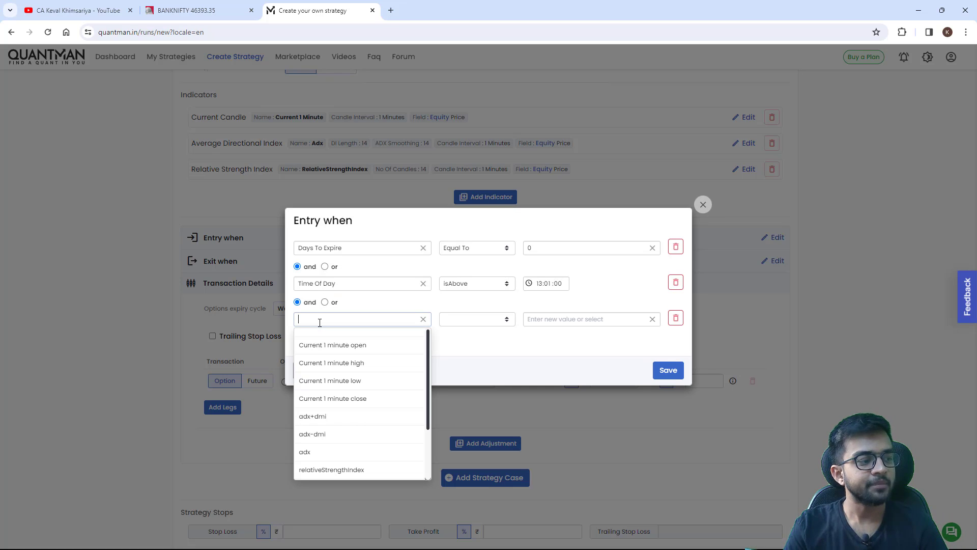
text(time)
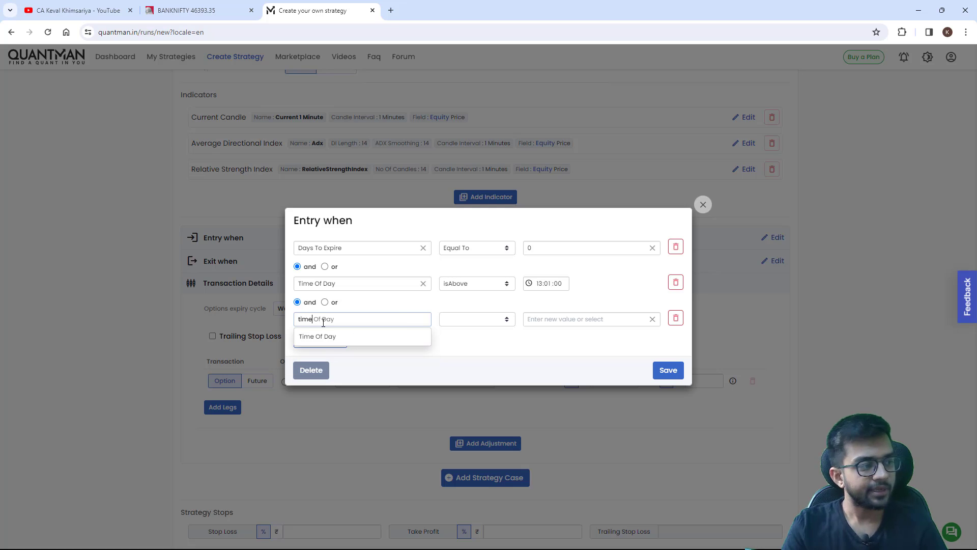
click(330, 336)
click(477, 319)
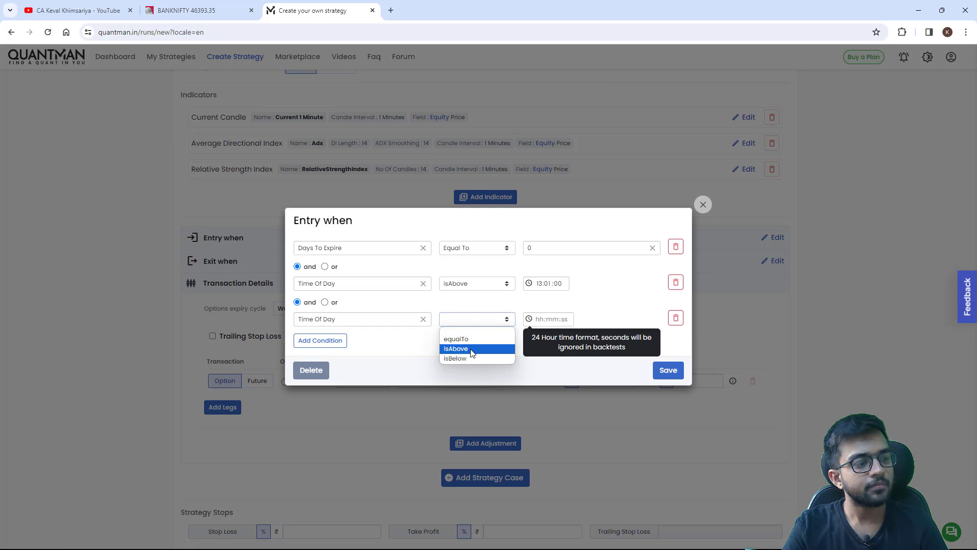
click(469, 360)
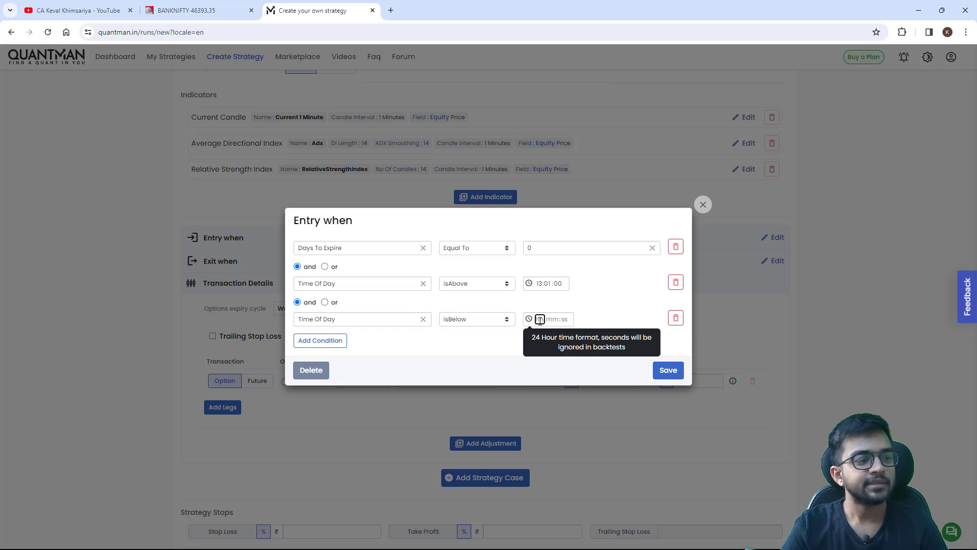
text(1332)
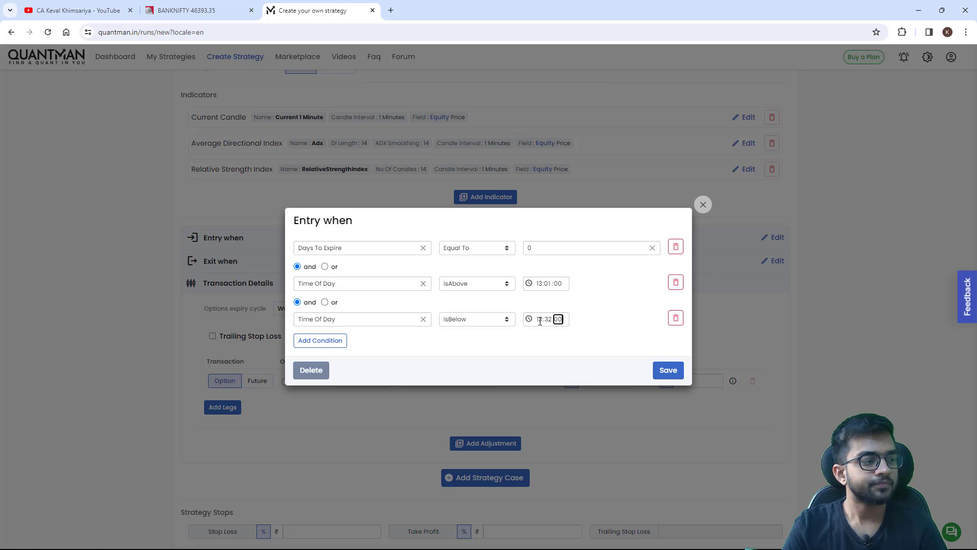
- Check the ADX on the BANKNIFTY chart and add an AND entry condition requiring adx Is Below 35
click(320, 340)
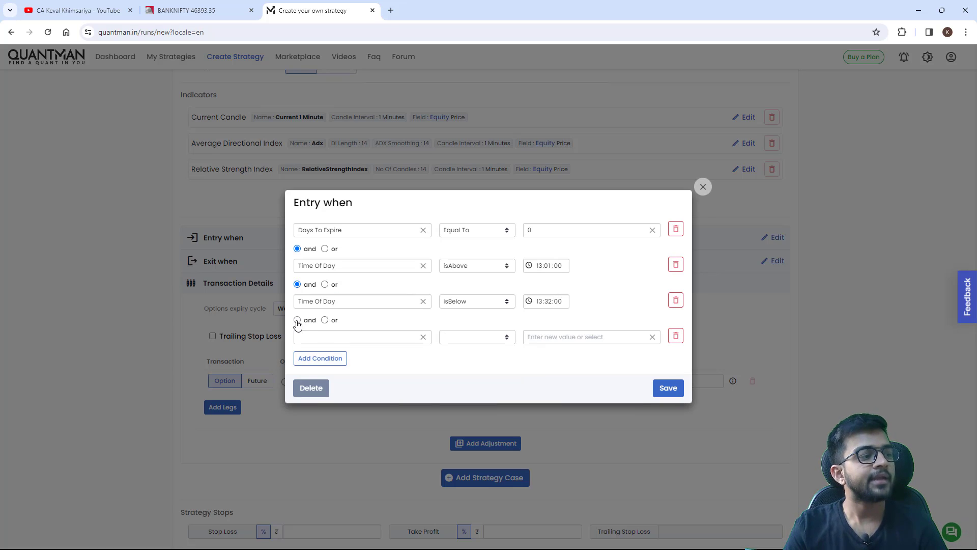
click(336, 336)
text(adx)
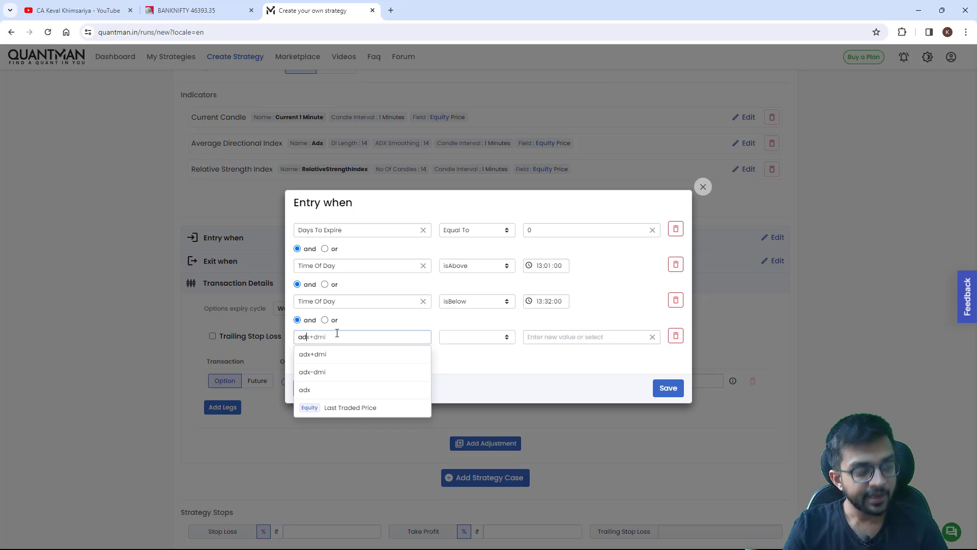
click(193, 10)
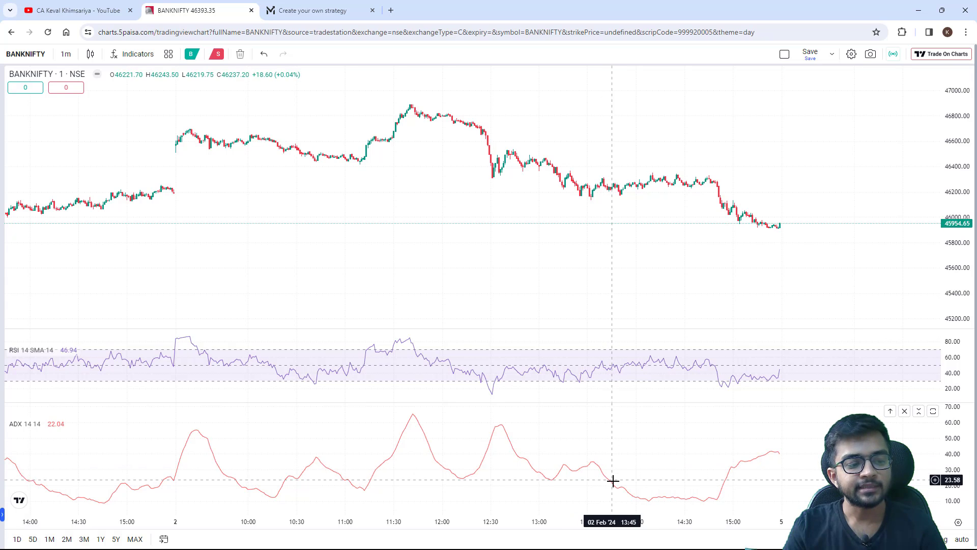
click(298, 4)
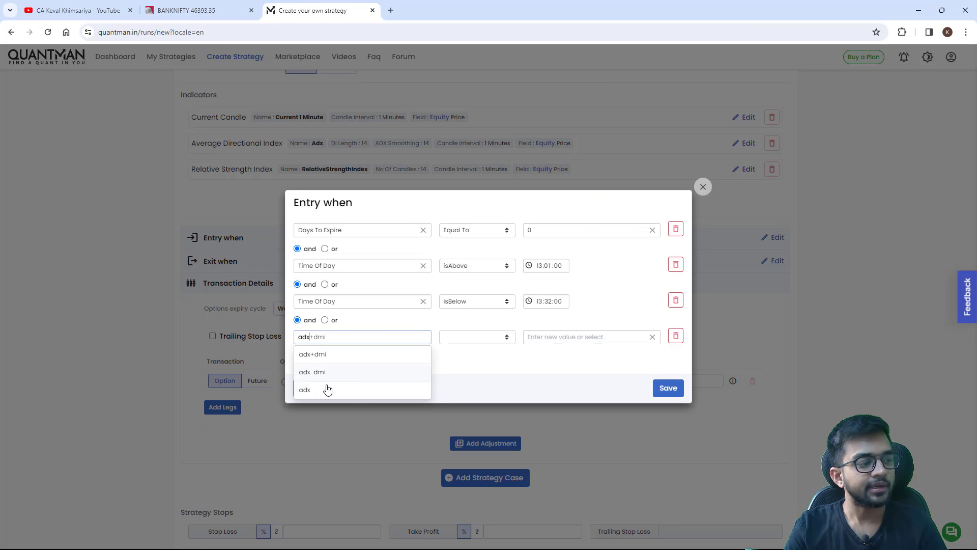
click(470, 338)
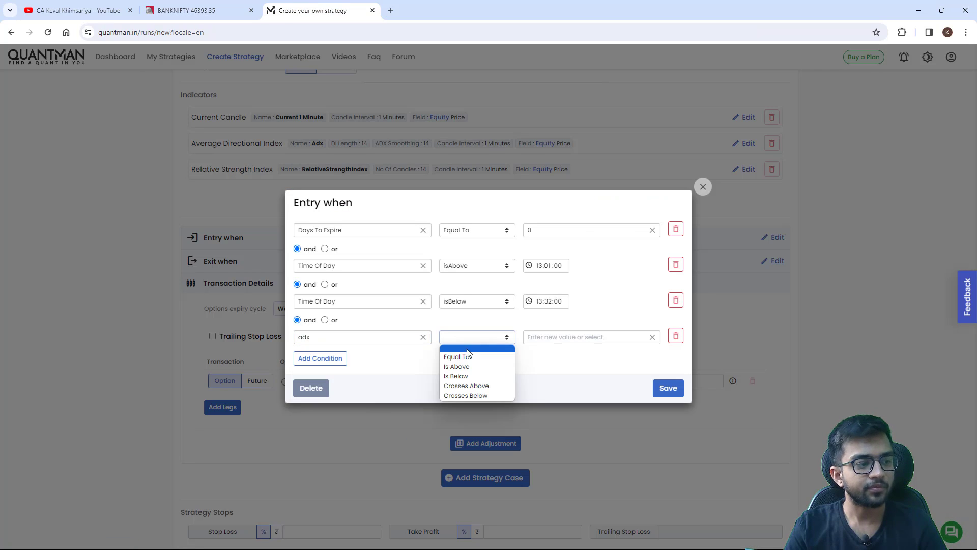
click(475, 376)
click(563, 336)
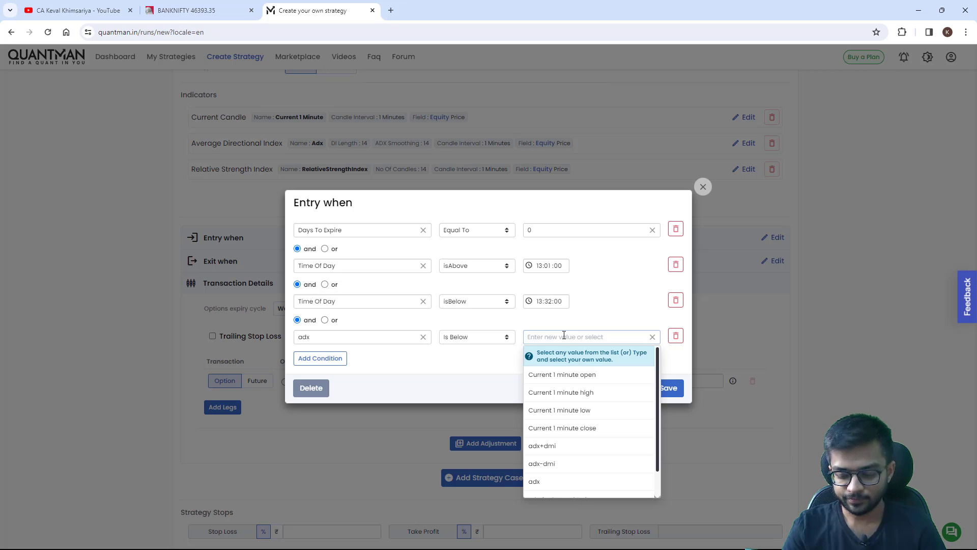
text(35)
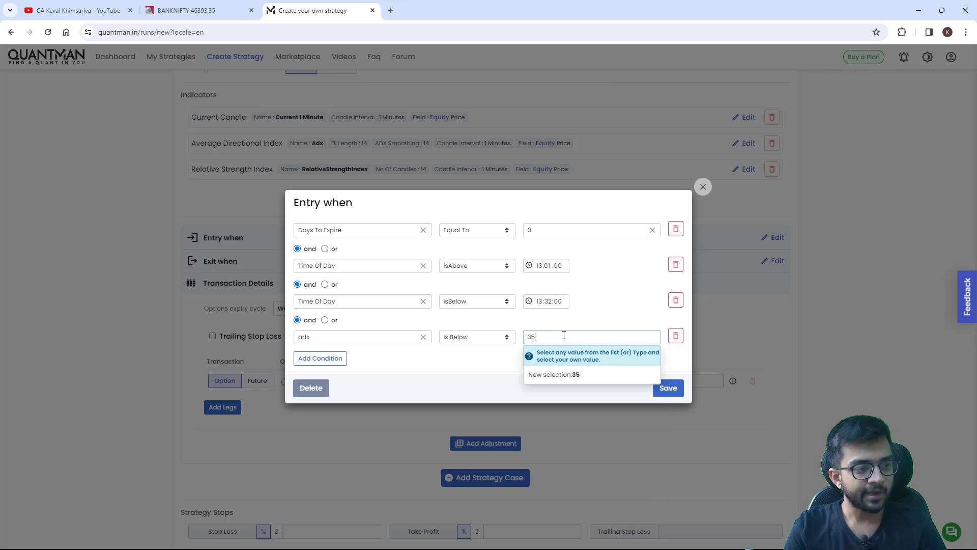
- Add an AND entry condition requiring relativeStrengthIndex Is Below 50
click(302, 358)
click(297, 338)
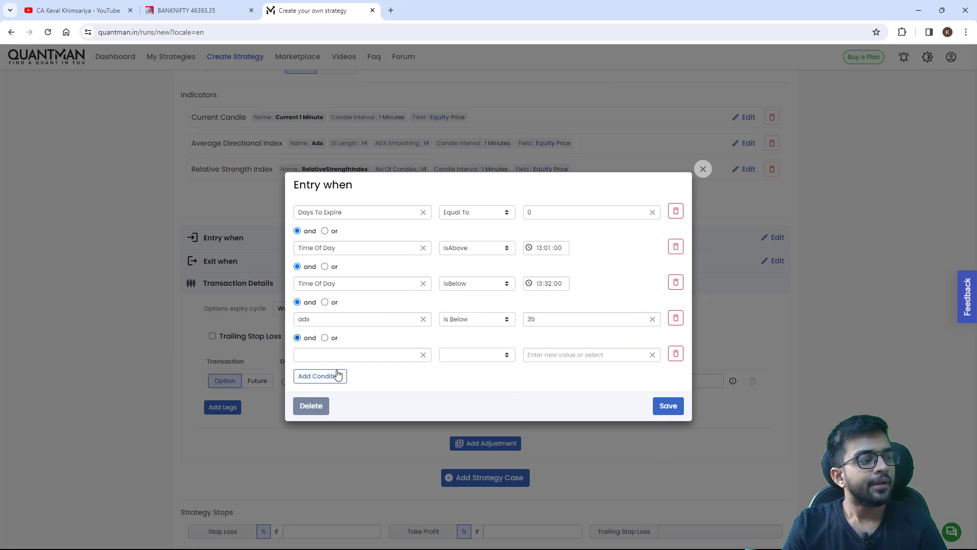
click(348, 354)
text(rsi)
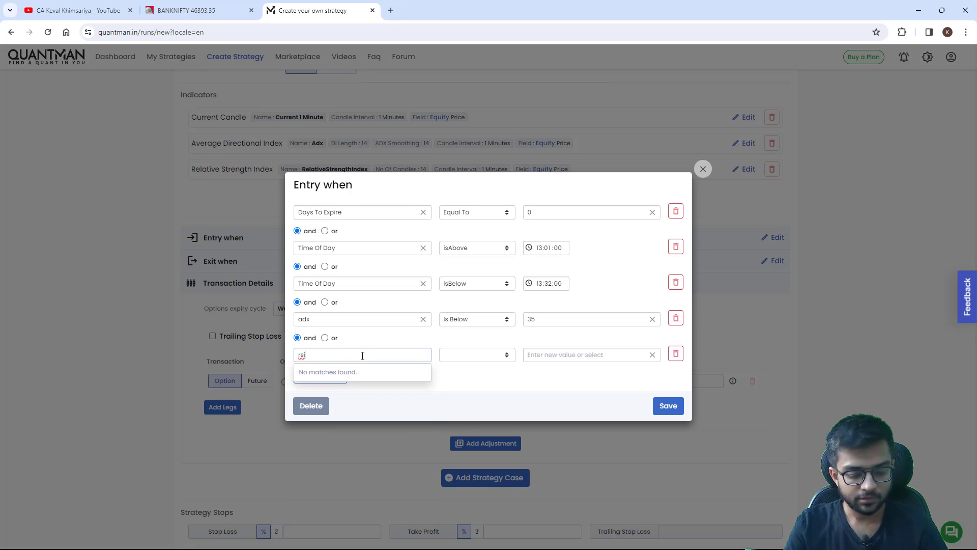
key(BackSpace)
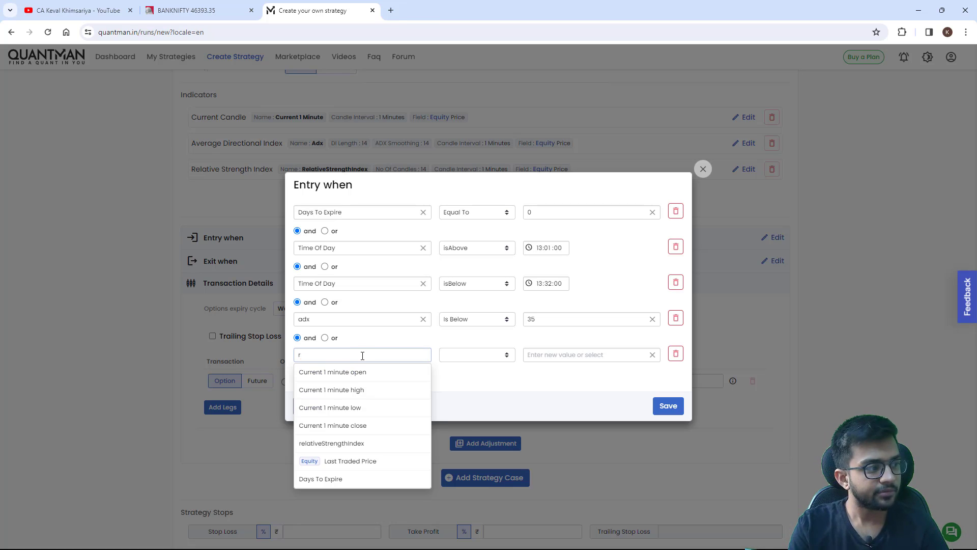
text(el)
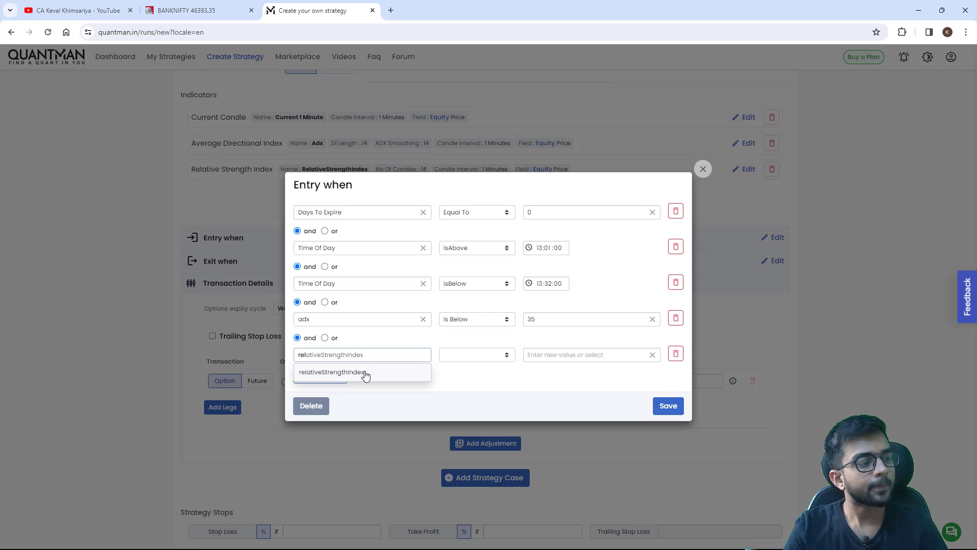
click(365, 374)
click(476, 355)
click(474, 394)
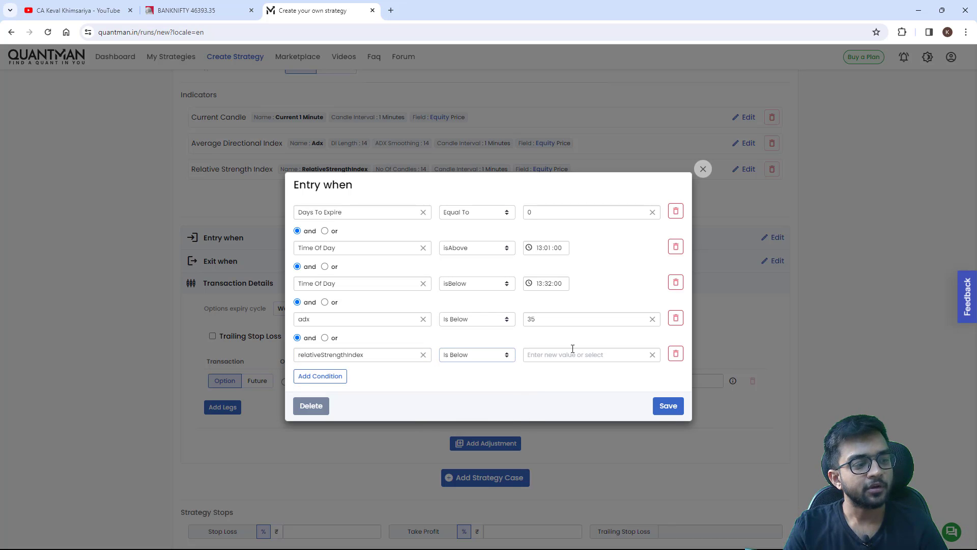
click(572, 349)
text(50)
click(428, 392)
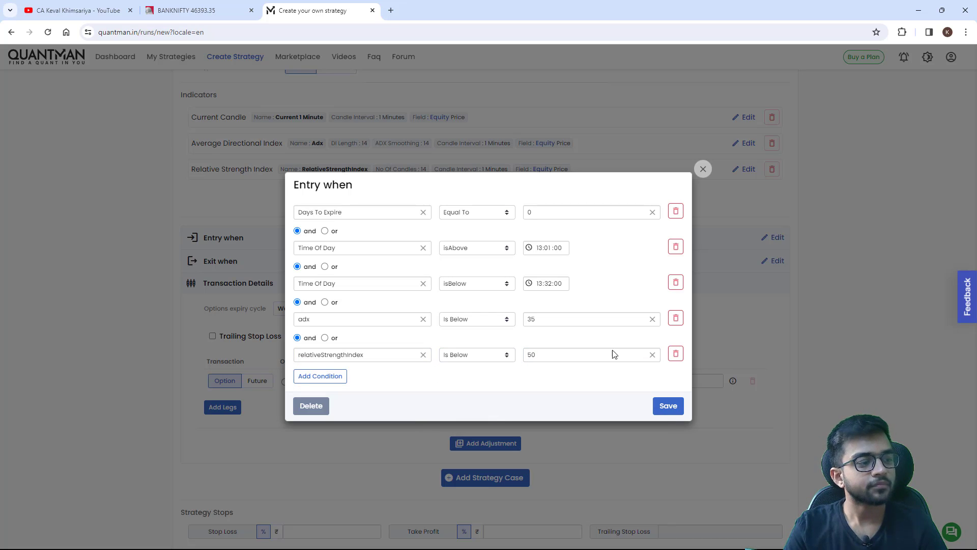
- Reselect 0 as the Days To Expire value and save the entry conditions
click(668, 406)
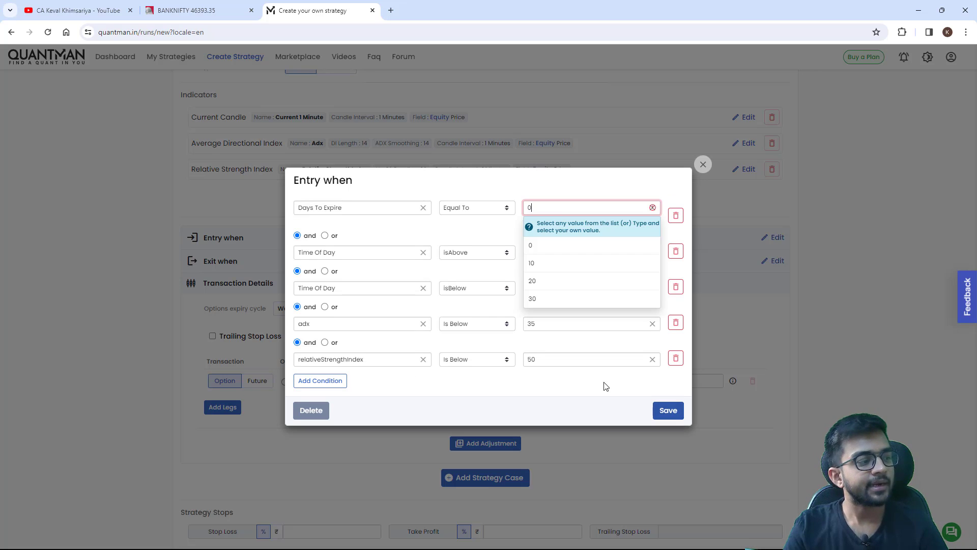
click(554, 246)
click(664, 408)
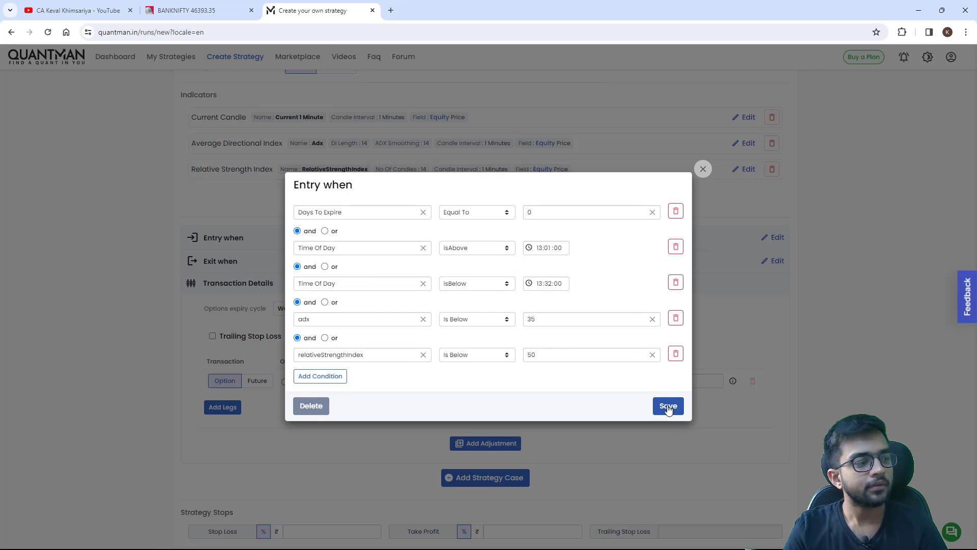
- Define and save the exit condition as Time Of Day equalTo 15:28:00
click(775, 264)
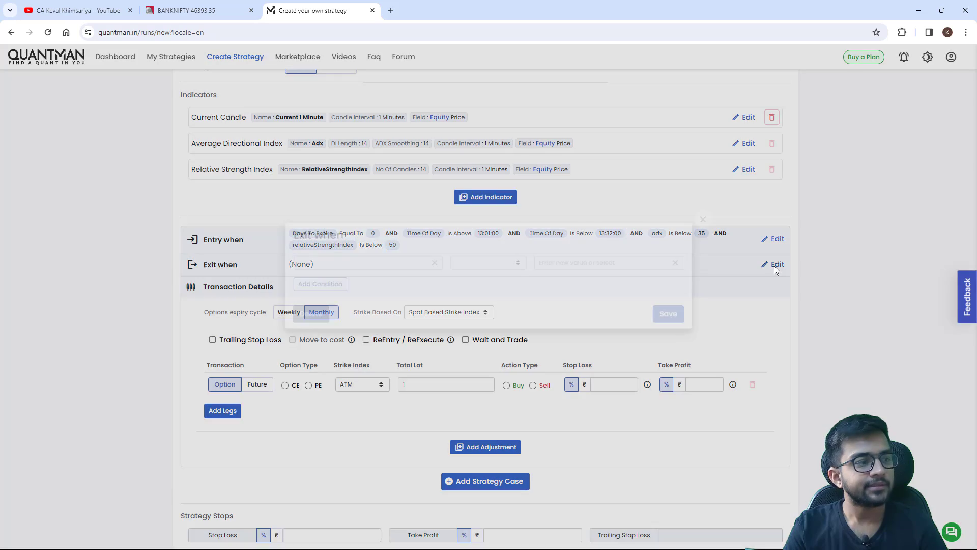
click(333, 281)
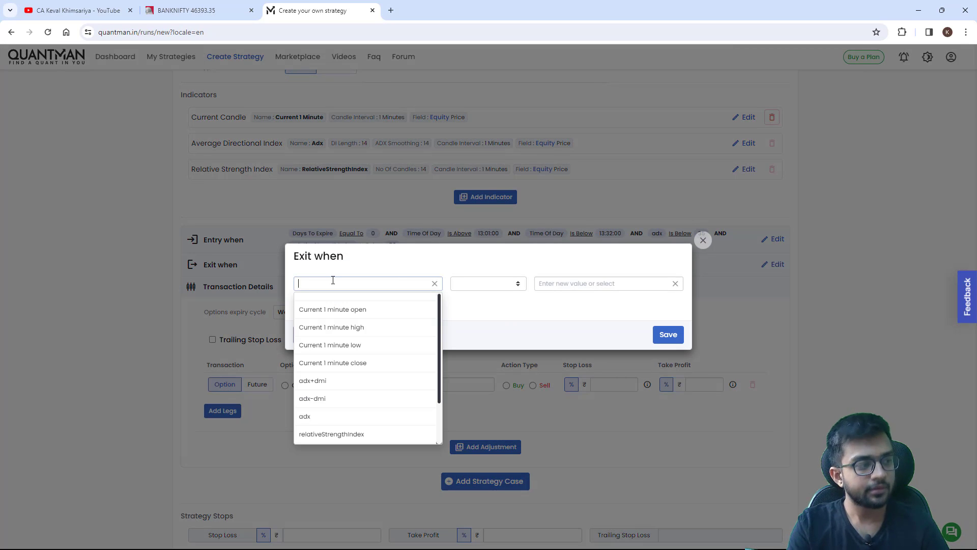
text(tim)
click(343, 301)
click(487, 285)
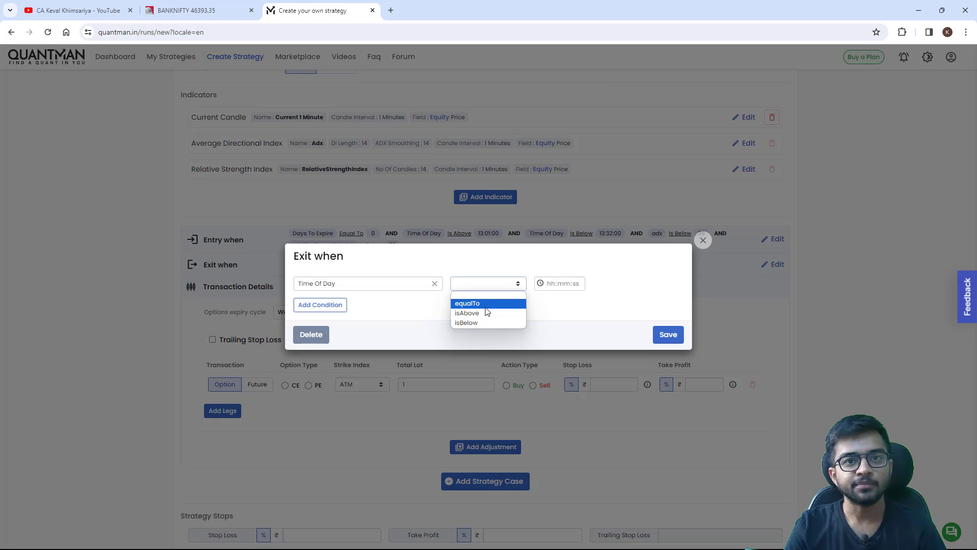
click(486, 307)
click(549, 284)
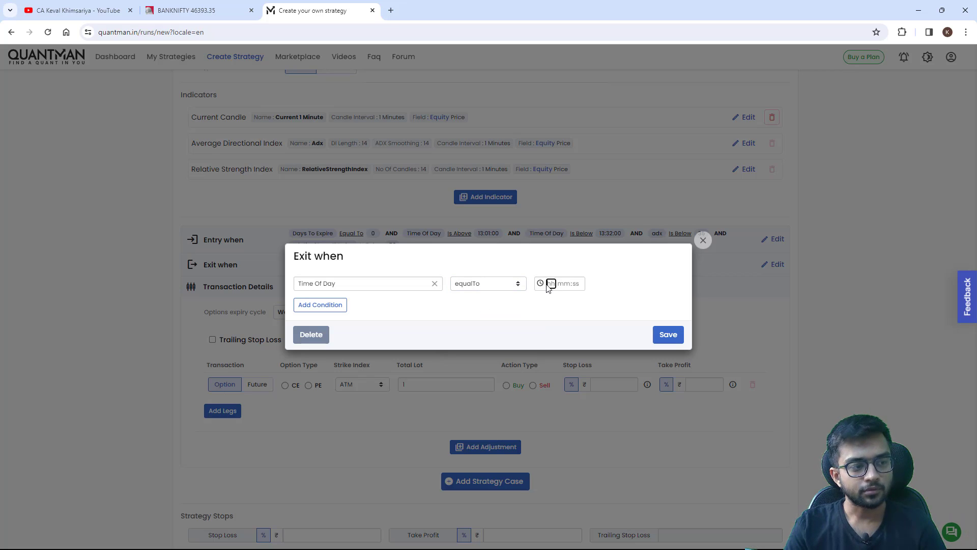
text(152800)
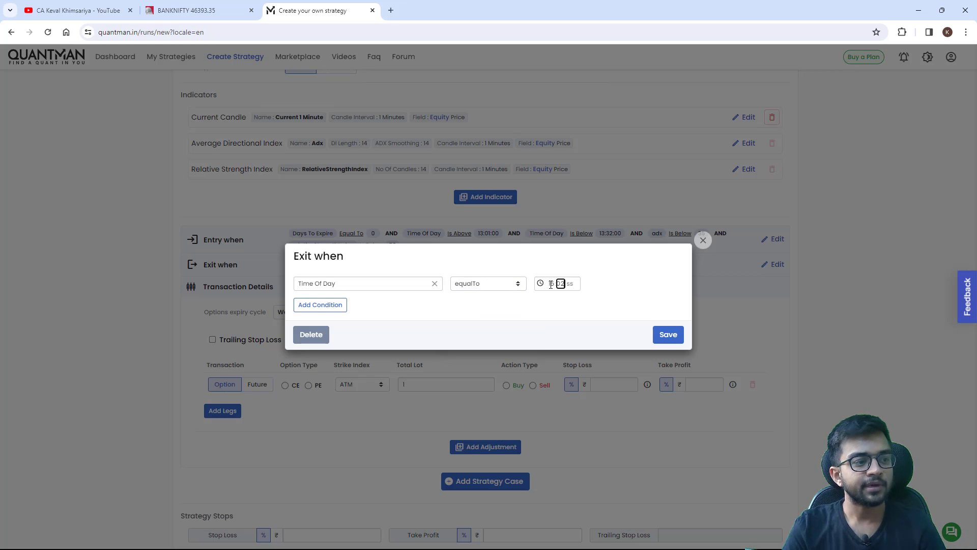
click(667, 334)
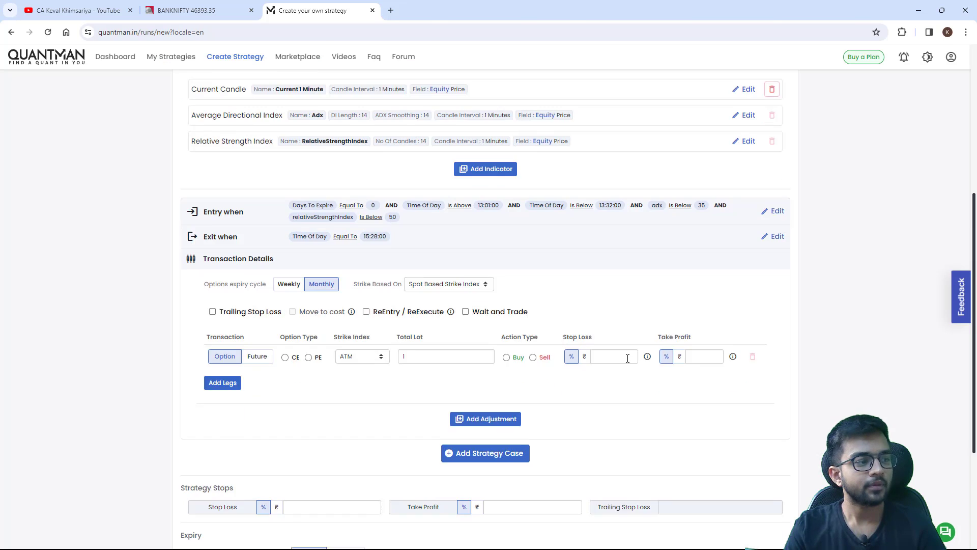
- Set the end time of the strategy's Trade During window to 15:28
scroll(402, 375, down, 4)
click(369, 399)
text(15:28)
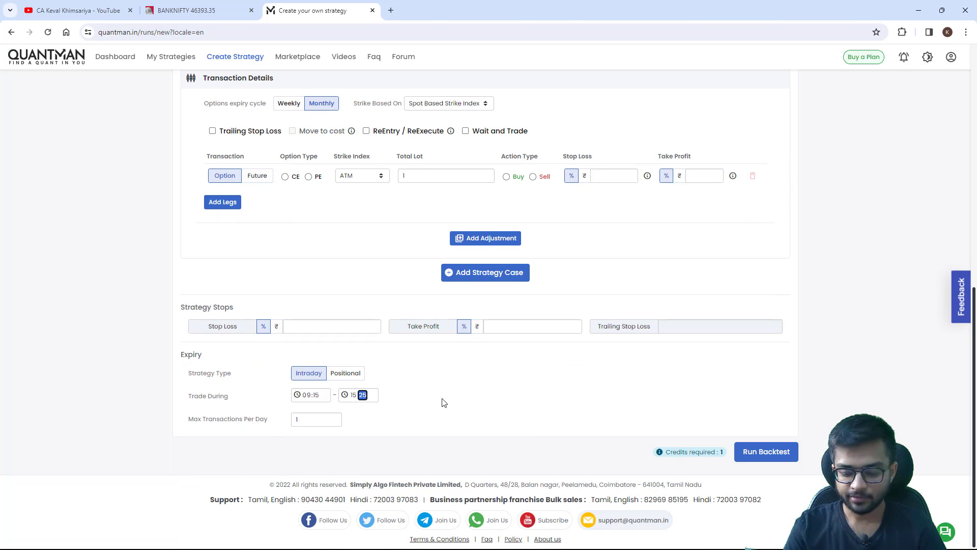
- Set the options expiry cycle in the transaction details to Weekly
scroll(444, 396, up, 5)
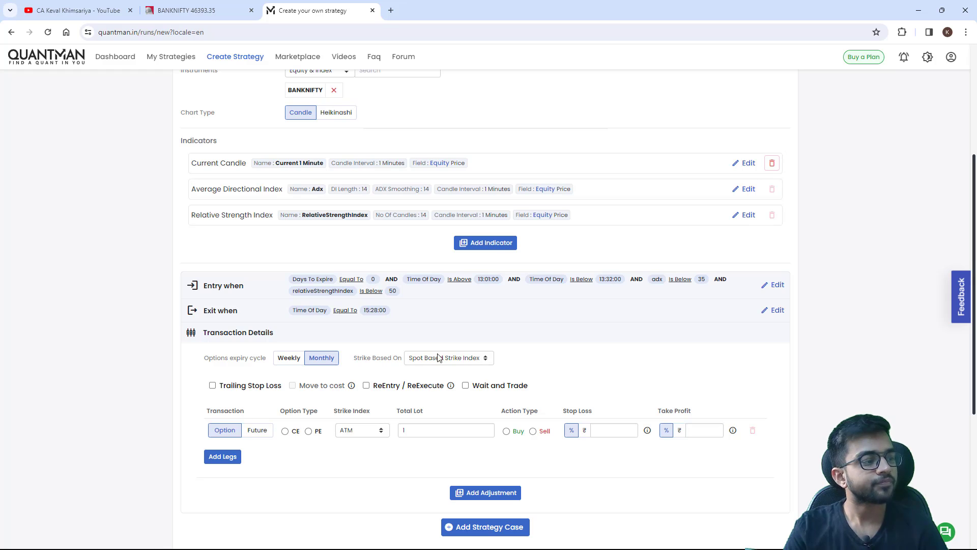
click(289, 358)
scroll(536, 277, down, 2)
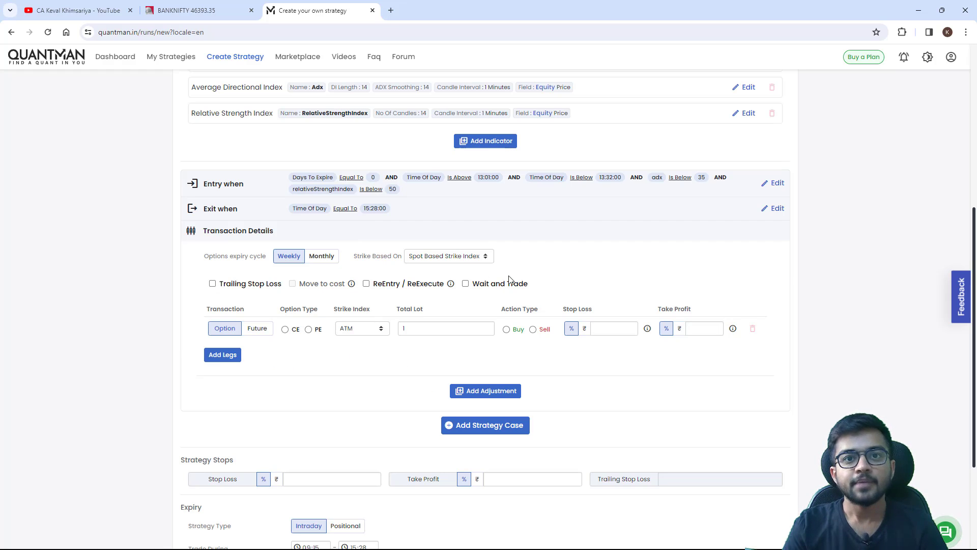
- Add a second leg to the transaction details and keep the strikes based on Spot Based Strike Index
click(222, 355)
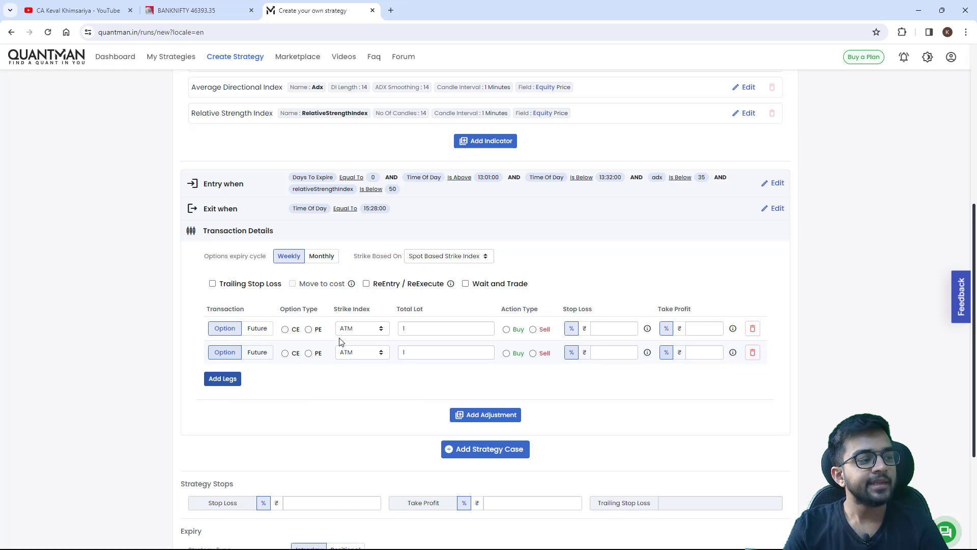
click(352, 331)
click(357, 329)
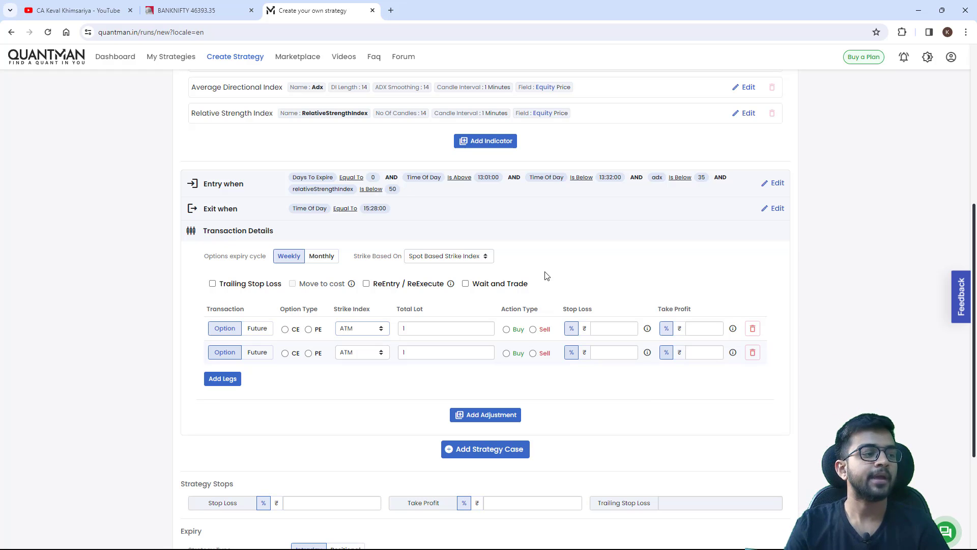
click(437, 256)
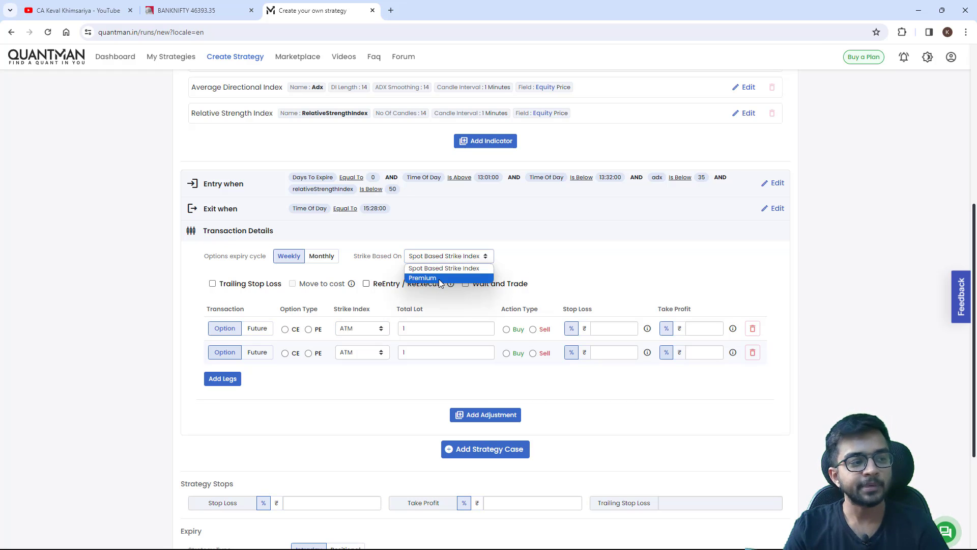
click(442, 269)
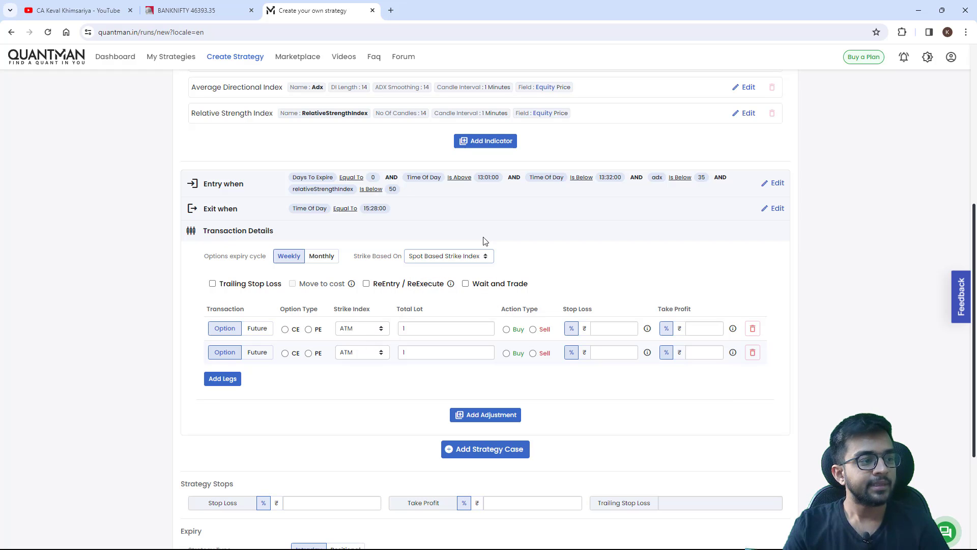
- Configure the two ATM legs as one CE and one PE, each with 2 lots and the Sell action
click(285, 330)
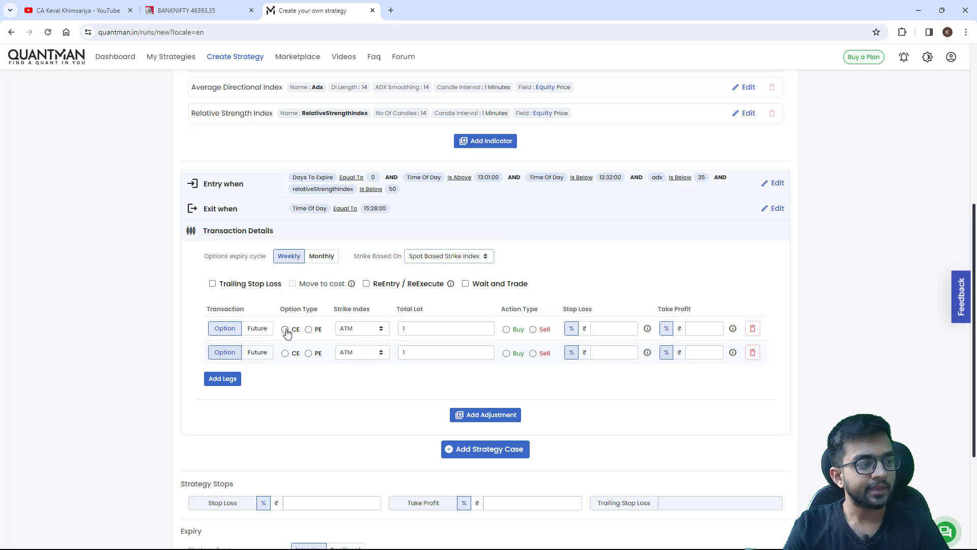
click(308, 354)
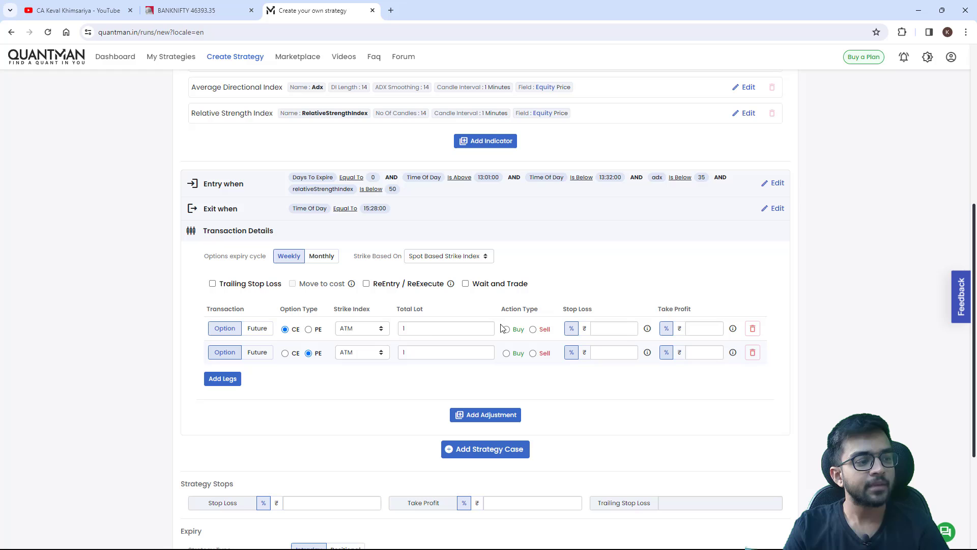
click(426, 329)
key(BackSpace)
text(2)
click(422, 353)
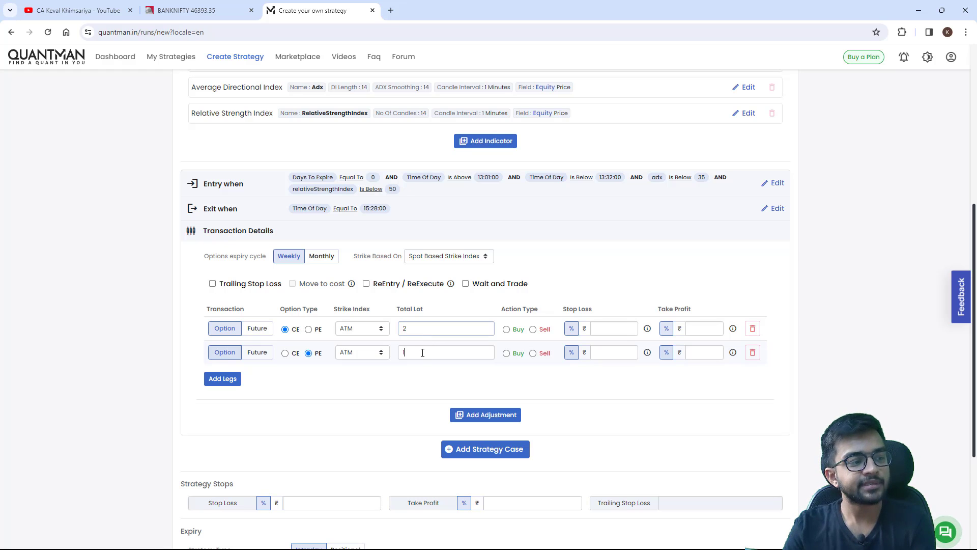
text(2)
click(533, 330)
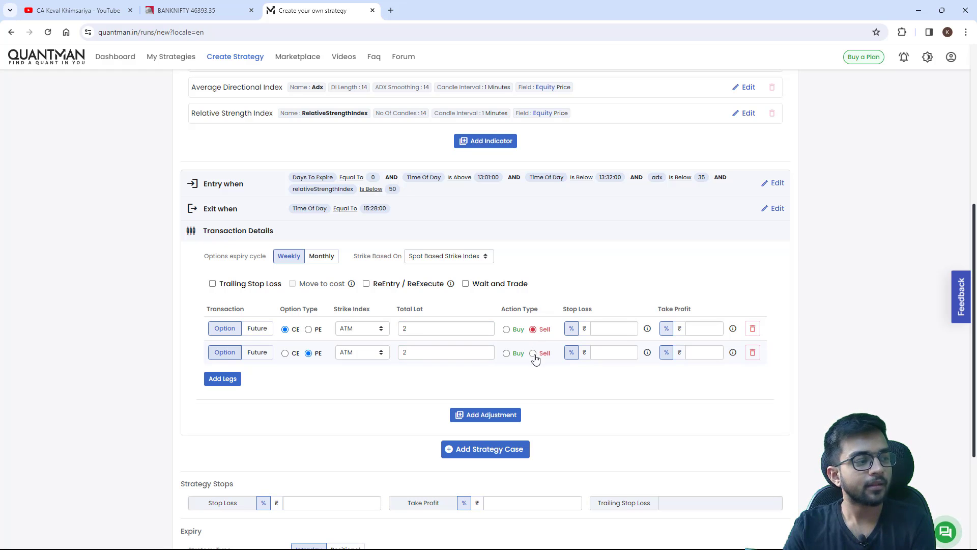
click(533, 353)
- Add two more option legs, one CE and one PE, both with strike index OTM 1
click(222, 379)
click(222, 402)
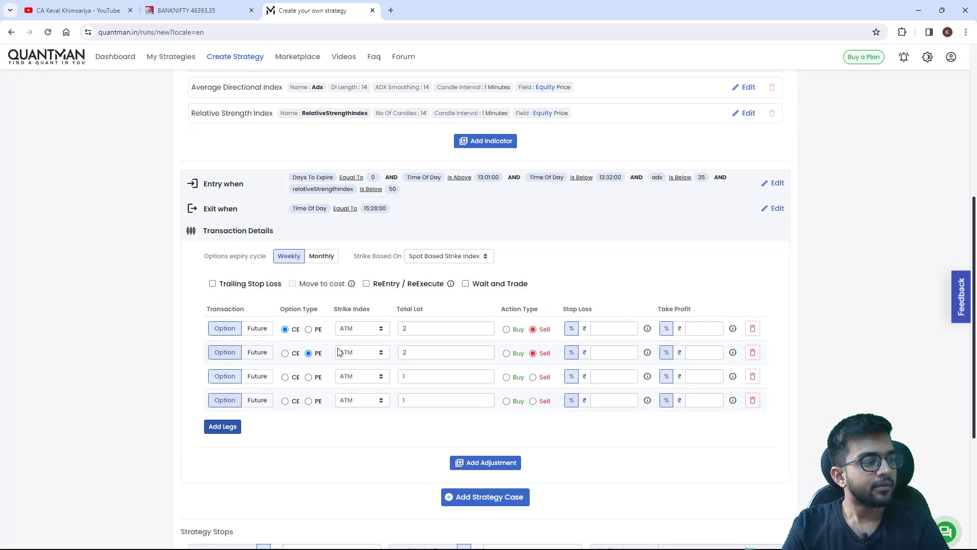
scroll(339, 353, down, 2)
click(285, 274)
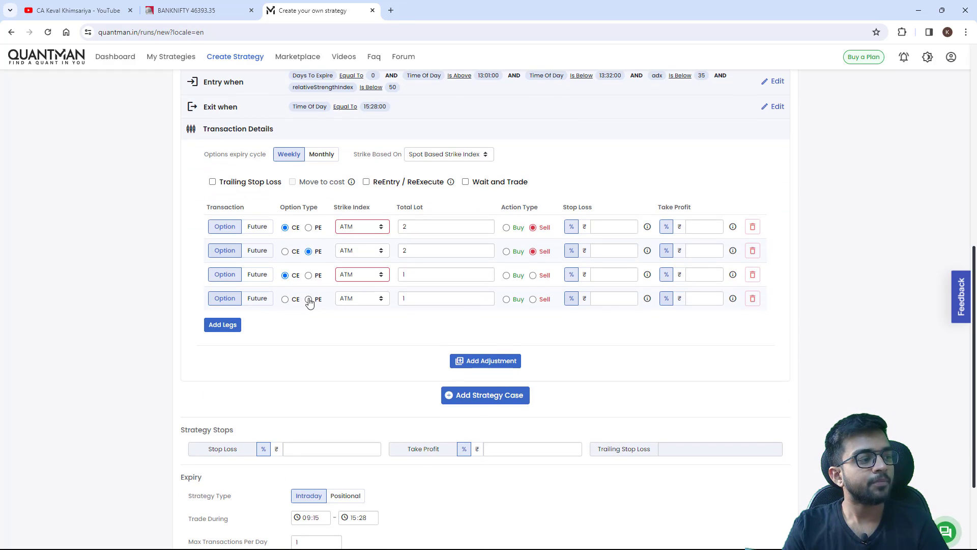
click(309, 299)
click(366, 275)
scroll(359, 383, down, 5)
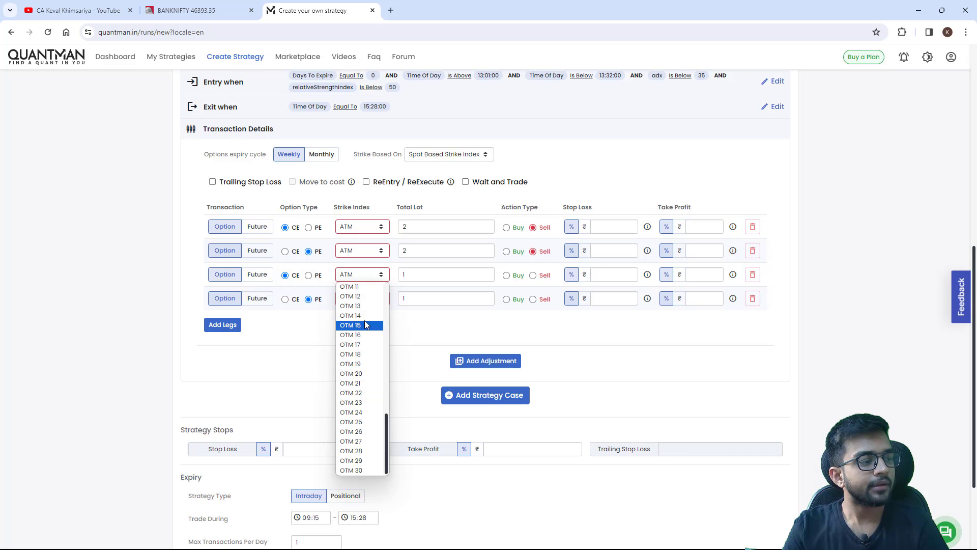
scroll(365, 399, up, 4)
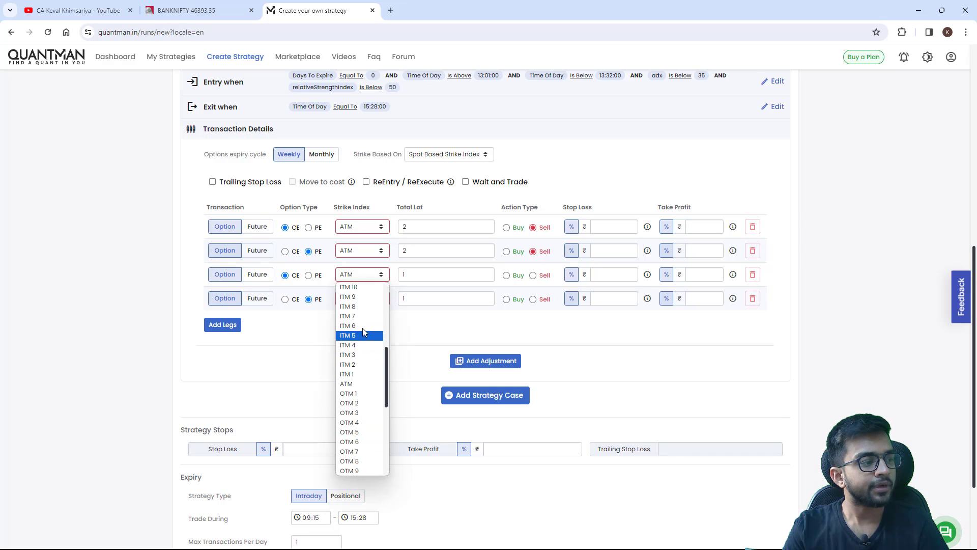
click(366, 399)
click(358, 299)
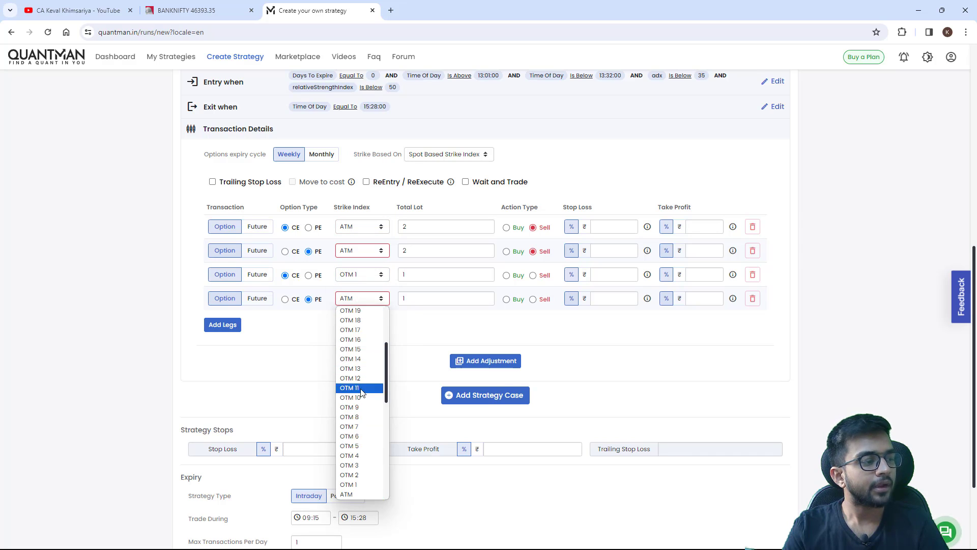
click(369, 484)
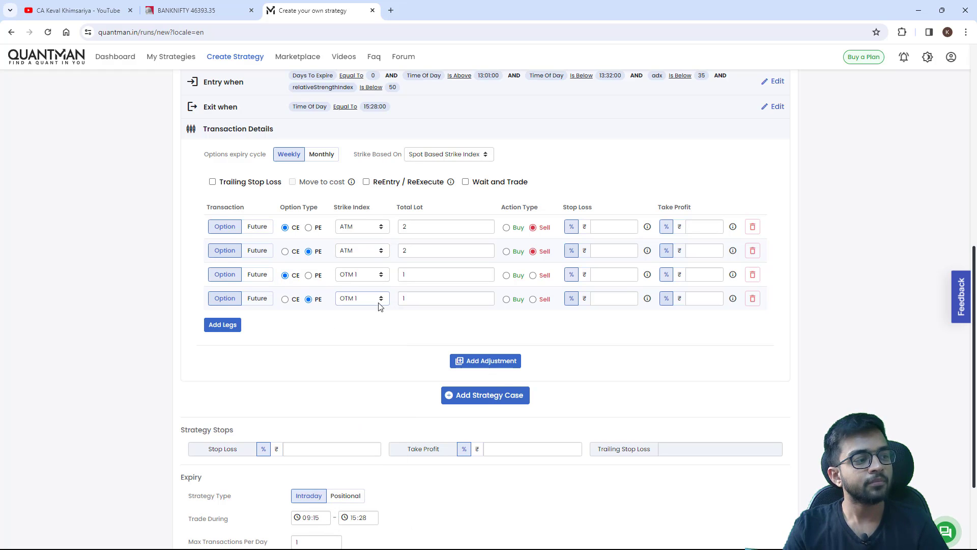
- Set both OTM 1 legs to 3 lots with the Sell action
click(430, 280)
double_click(430, 280)
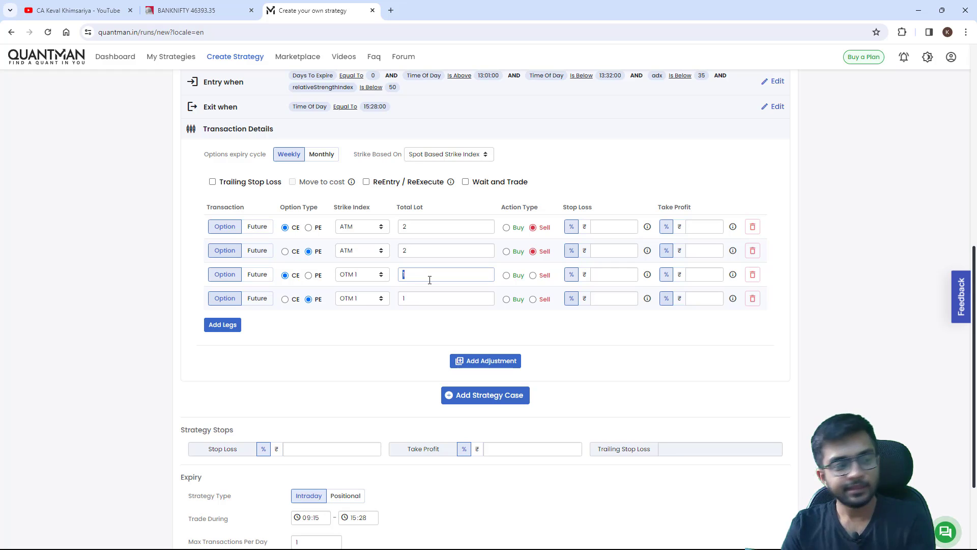
text(3)
key(Tab)
text(3)
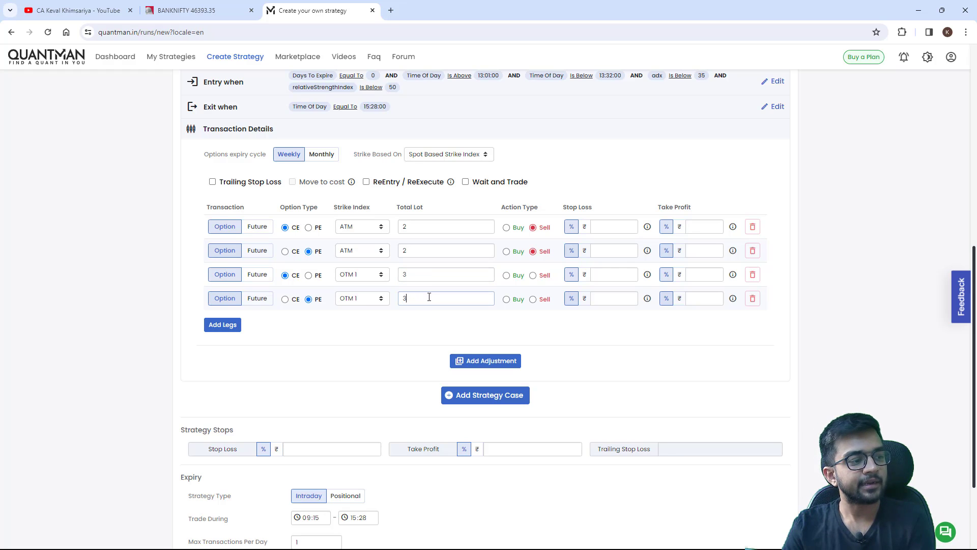
click(533, 275)
click(533, 299)
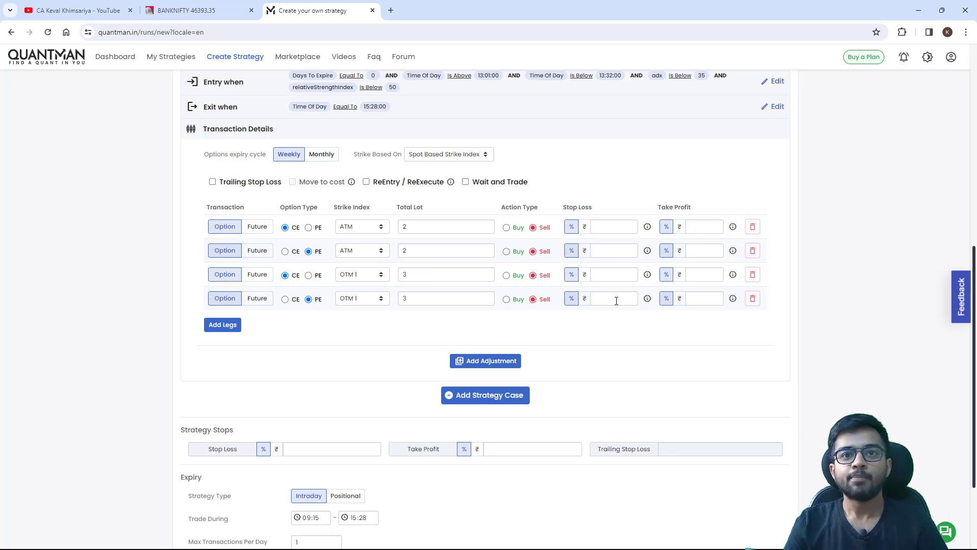
- Add another pair of option legs, one CE and one PE, both with strike index OTM 3
click(230, 327)
click(225, 350)
click(285, 323)
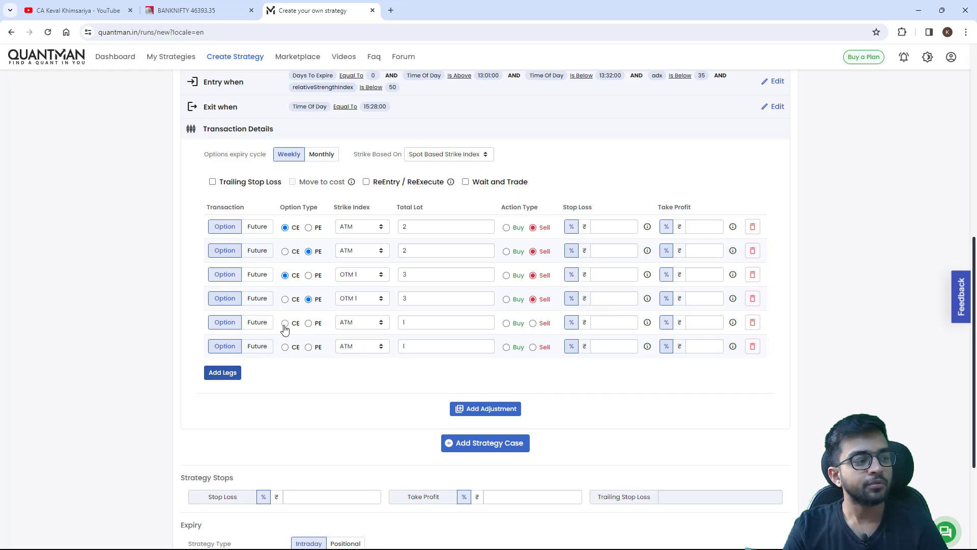
click(308, 347)
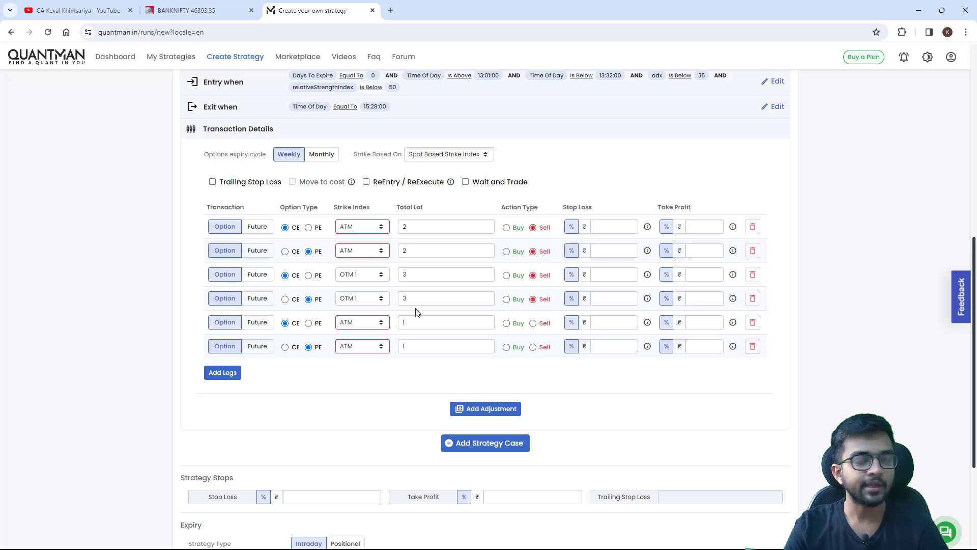
click(359, 322)
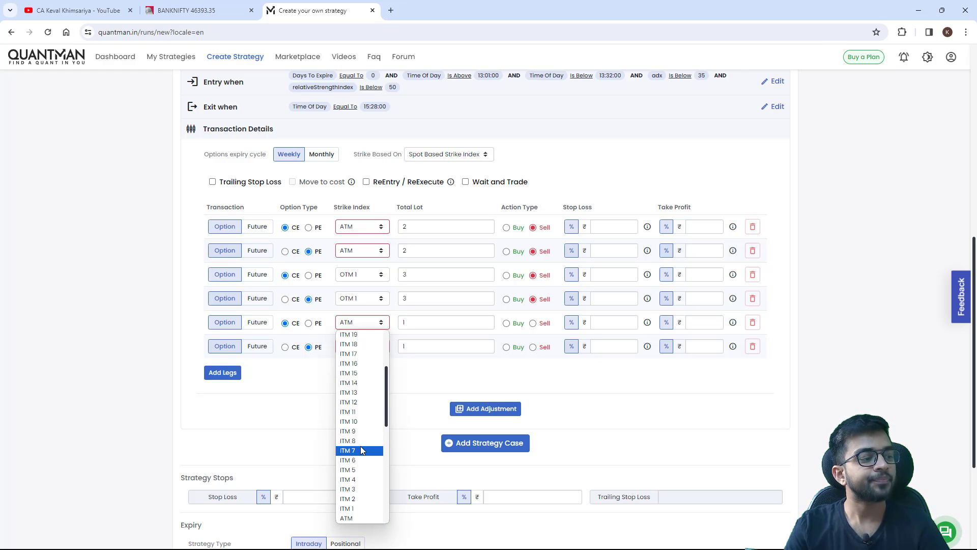
scroll(360, 445, down, 4)
click(360, 346)
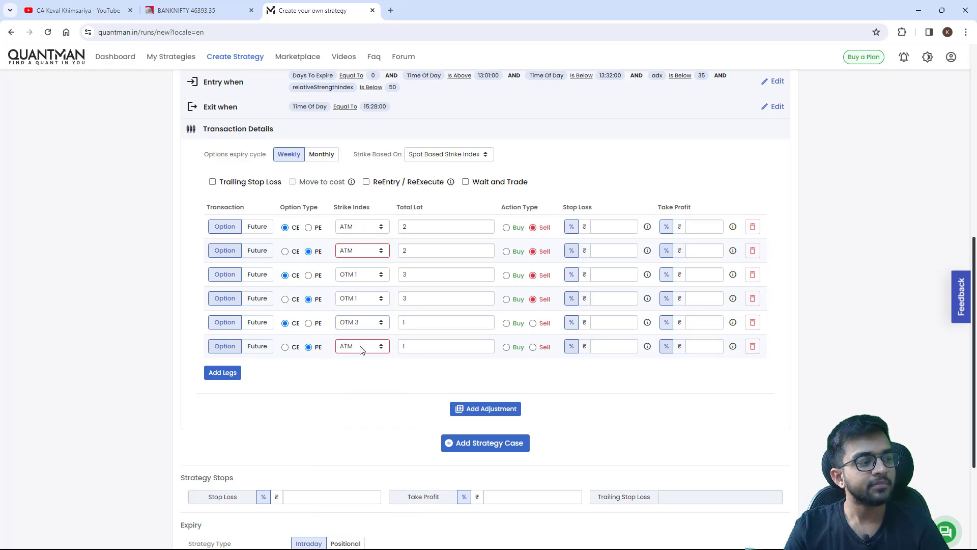
click(360, 347)
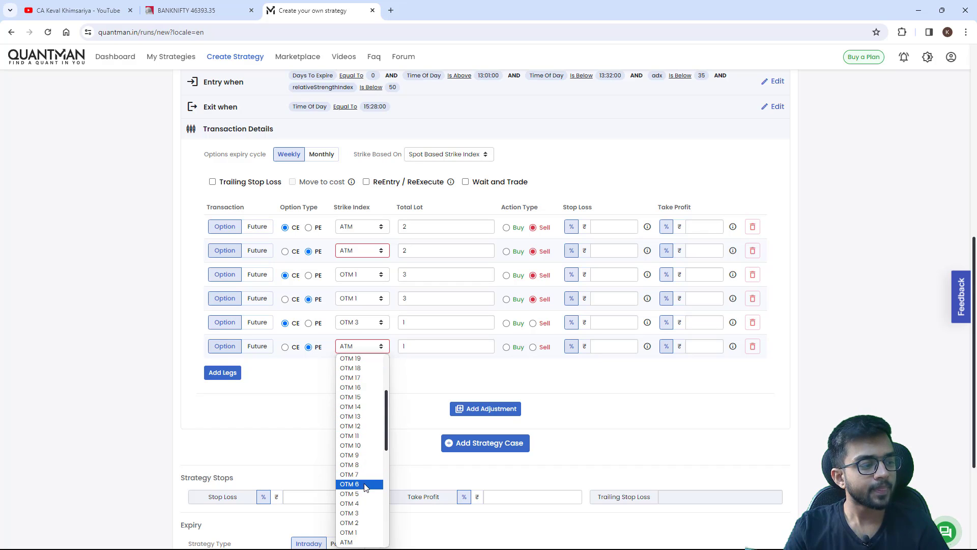
click(363, 513)
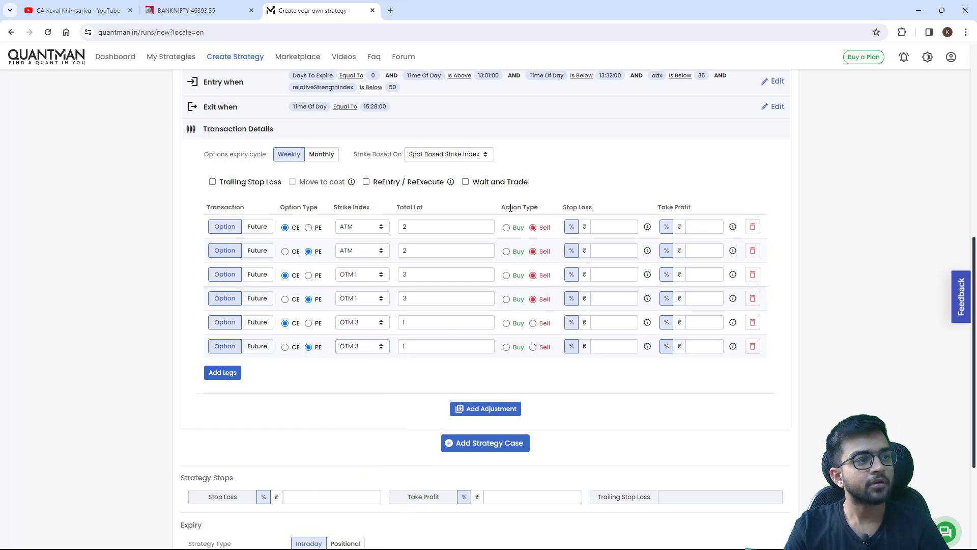
- Set both OTM 3 legs to the Buy action with 5 lots each
scroll(557, 147, up, 1)
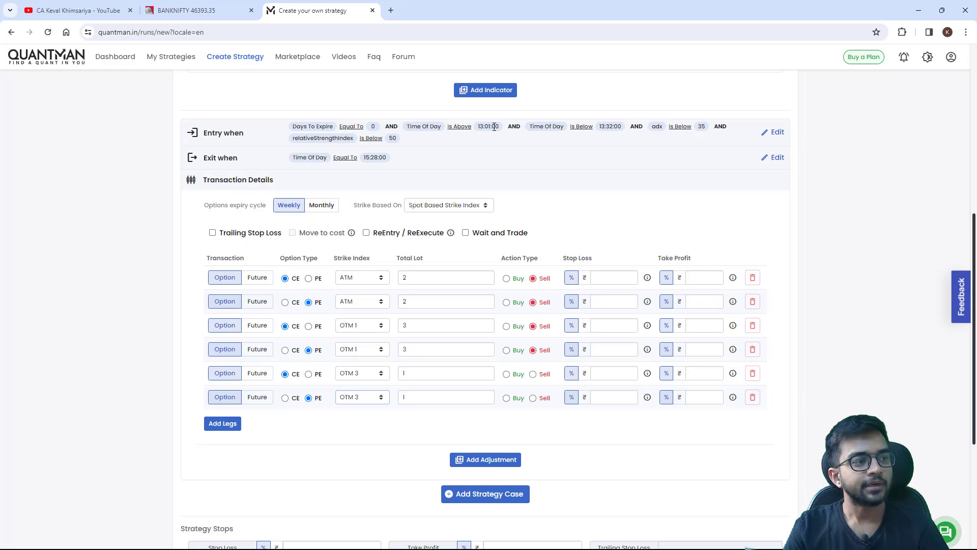
click(506, 374)
click(506, 399)
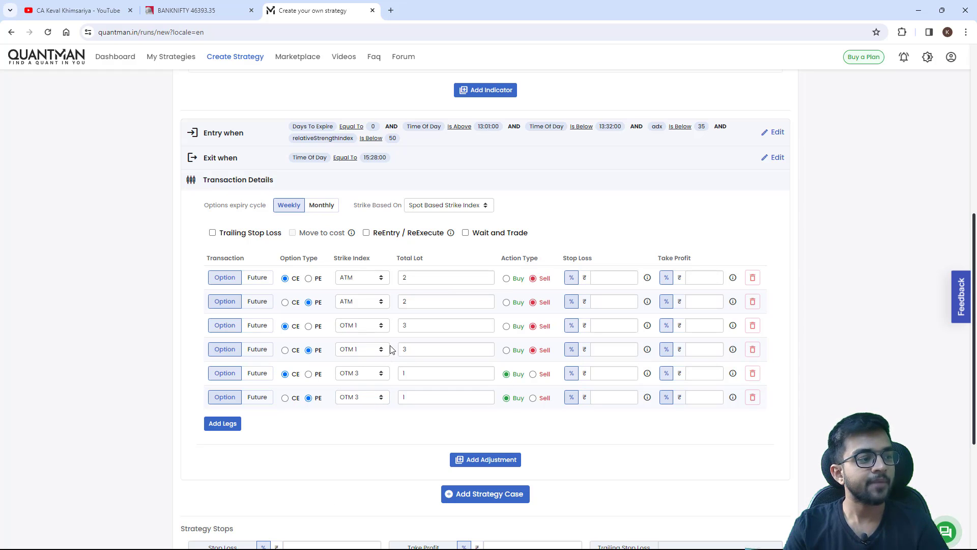
double_click(416, 372)
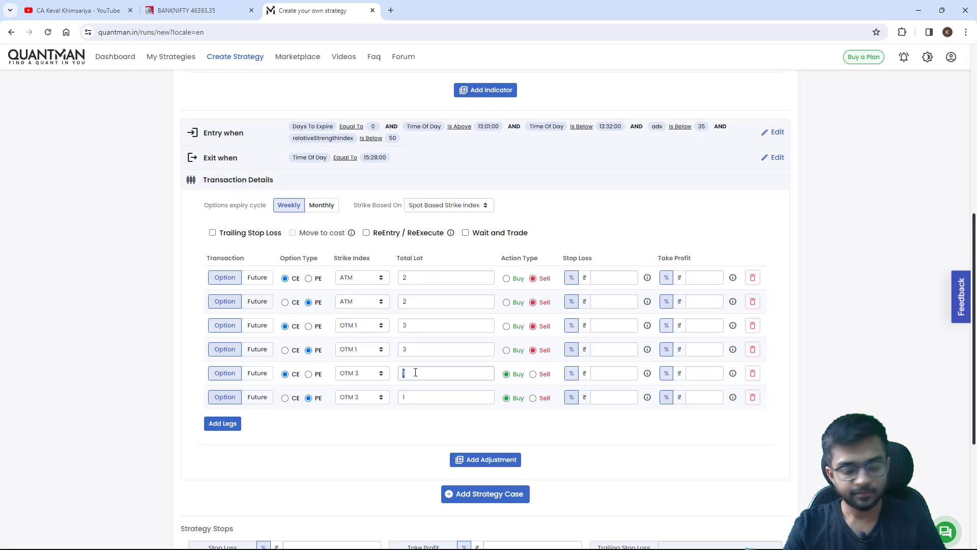
double_click(411, 397)
text(5)
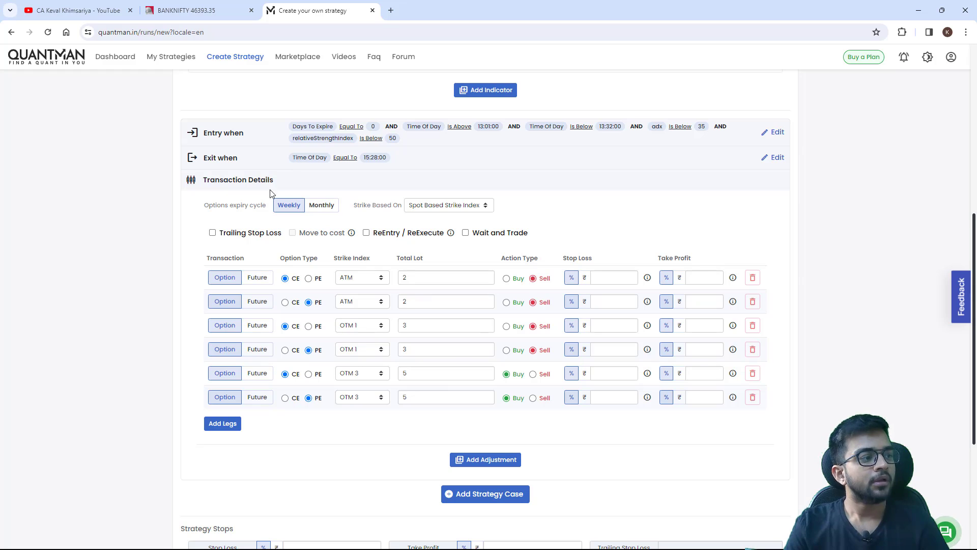
- Review the entry conditions against RSI and ADX on the BANKNIFTY chart in 5paisa, then return to the Quantman strategy
scroll(473, 314, up, 1)
scroll(474, 314, up, 2)
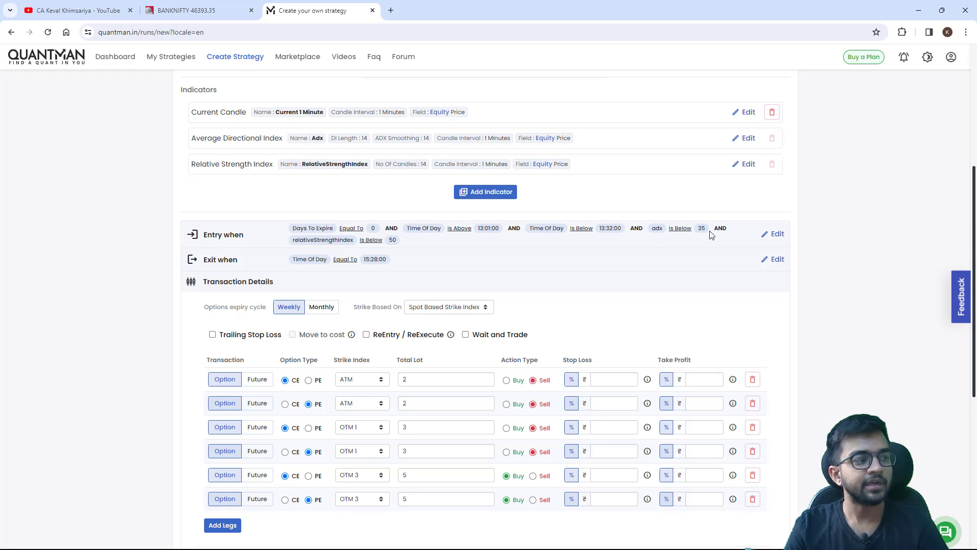
click(199, 10)
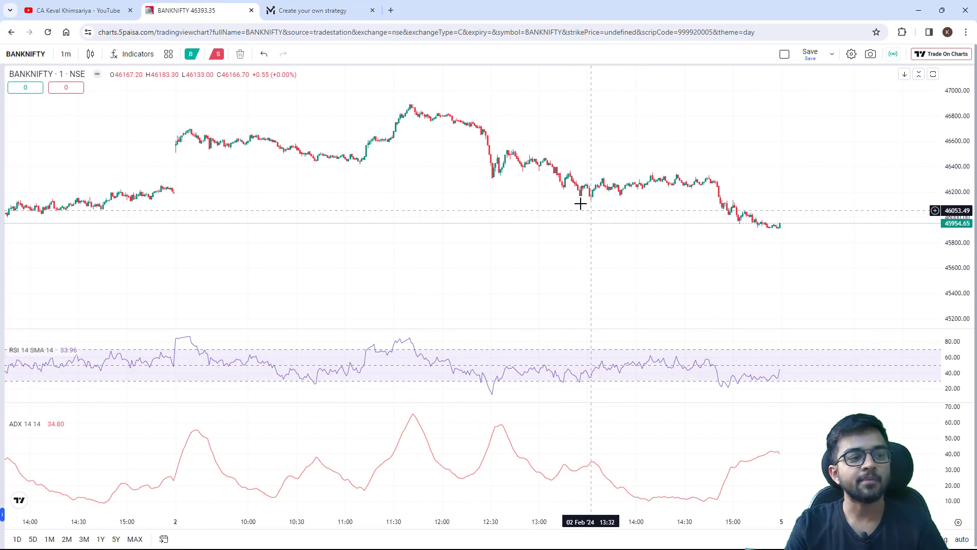
click(312, 10)
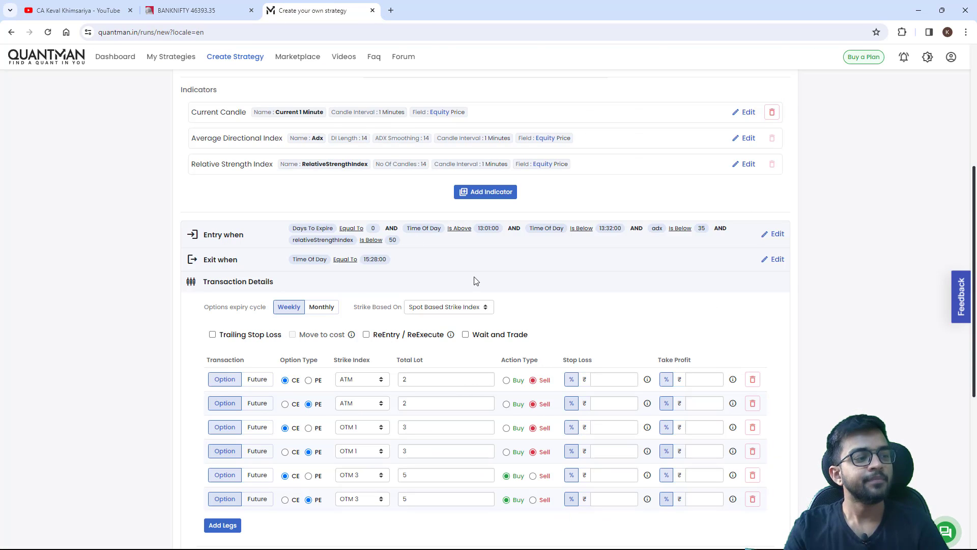
scroll(491, 288, down, 2)
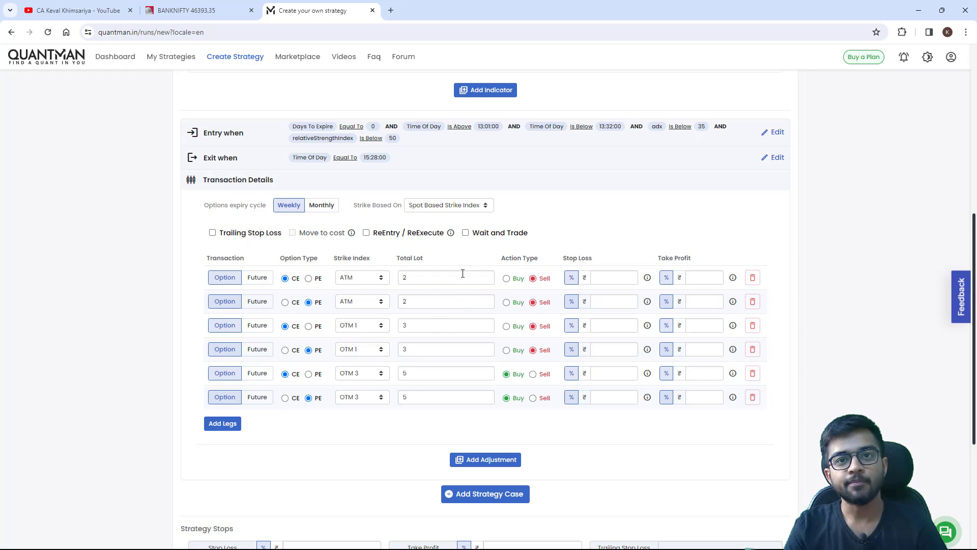
- Add an adjustment triggered when the 1st option leg stop gain % is Equal Or Above 50
scroll(463, 281, down, 4)
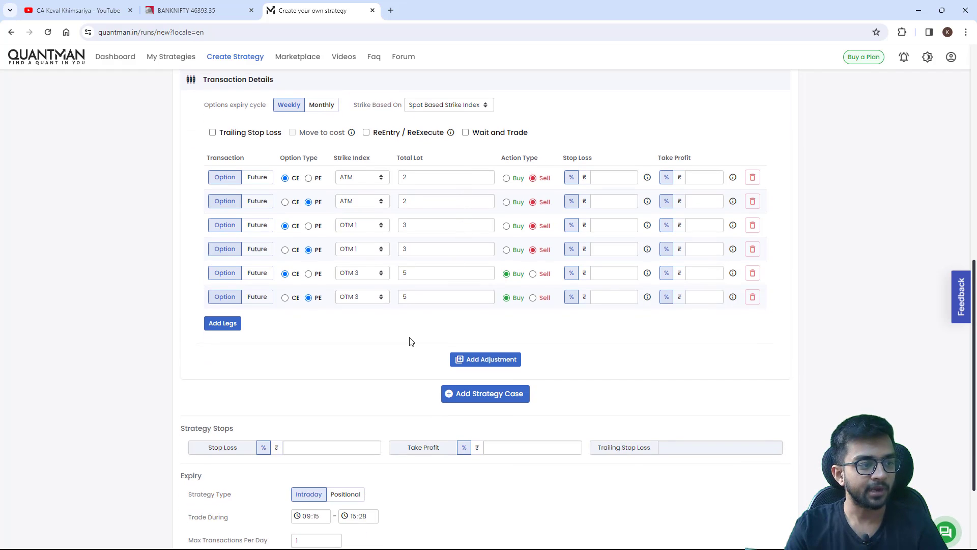
click(476, 256)
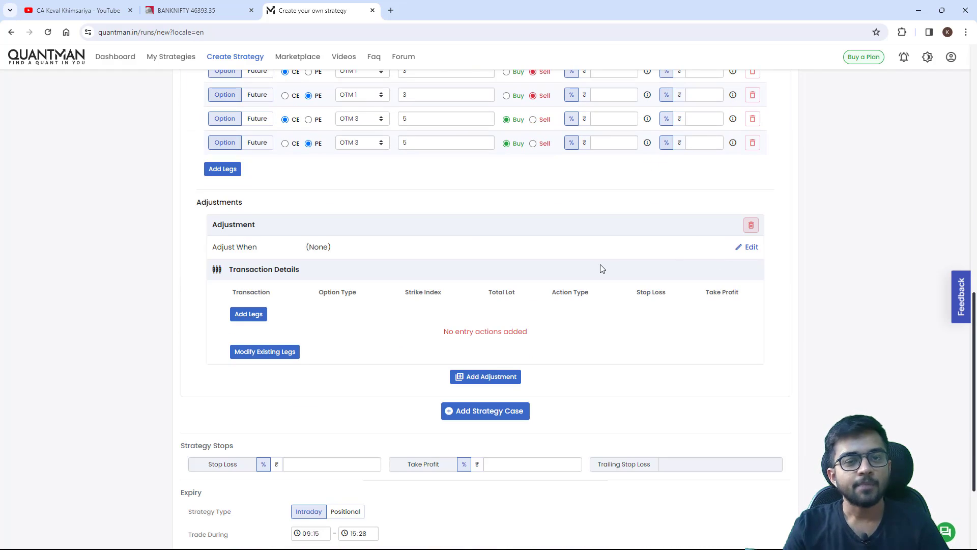
click(749, 246)
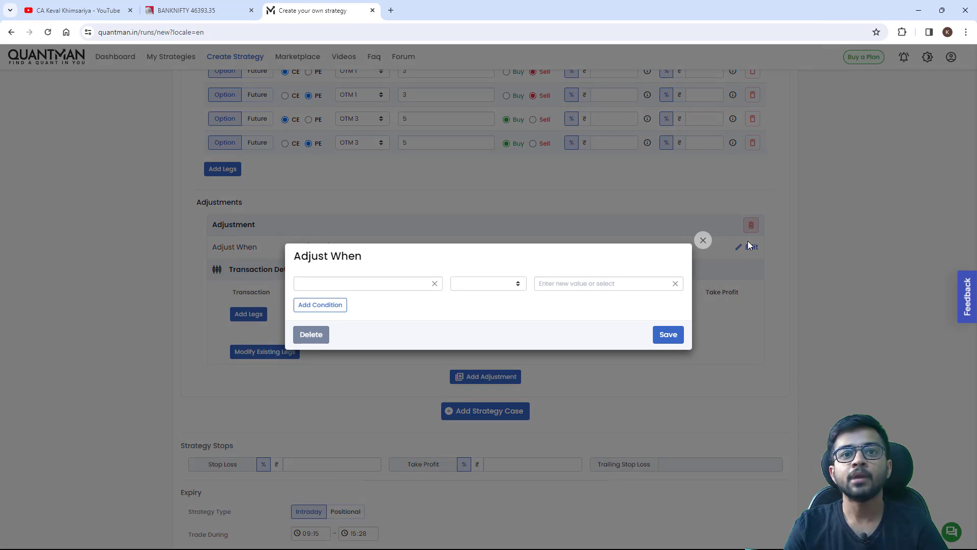
click(366, 286)
scroll(358, 364, down, 3)
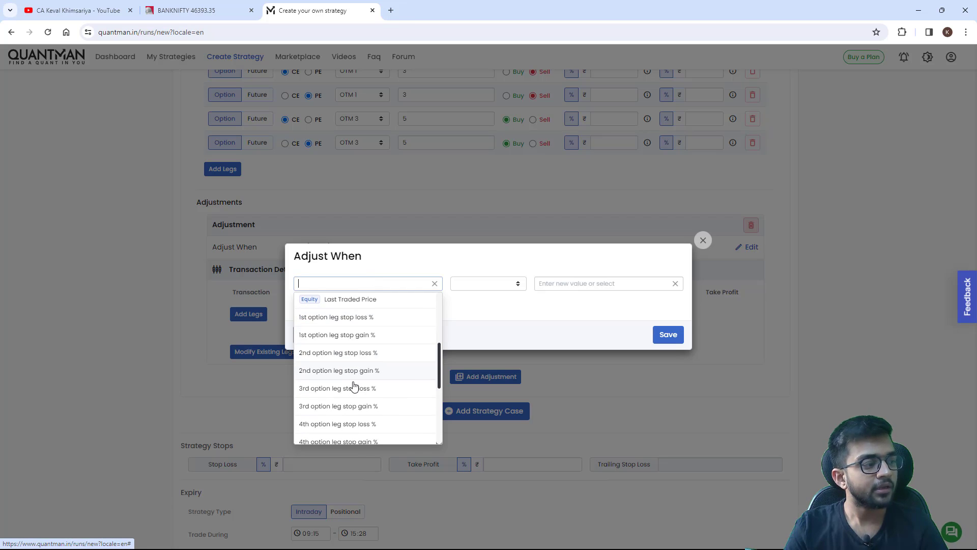
click(340, 336)
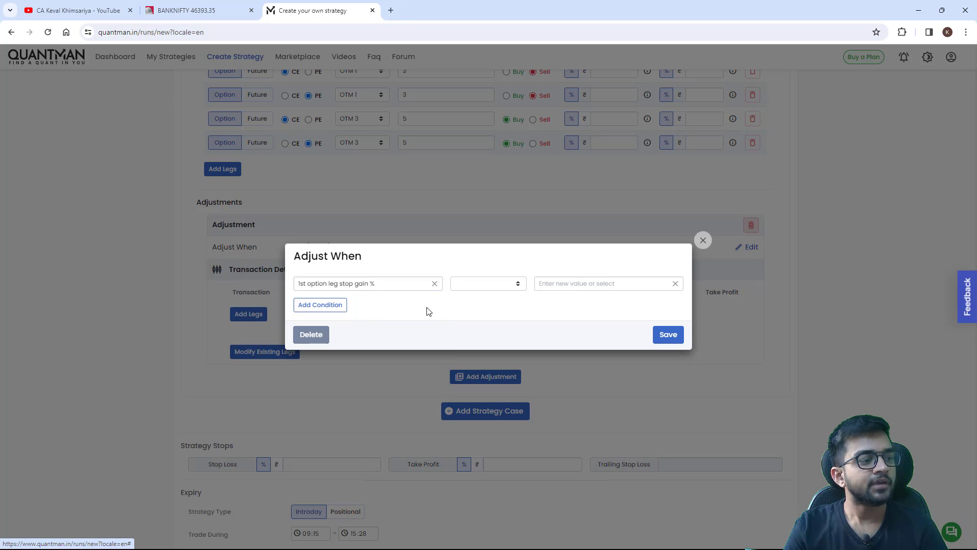
click(465, 286)
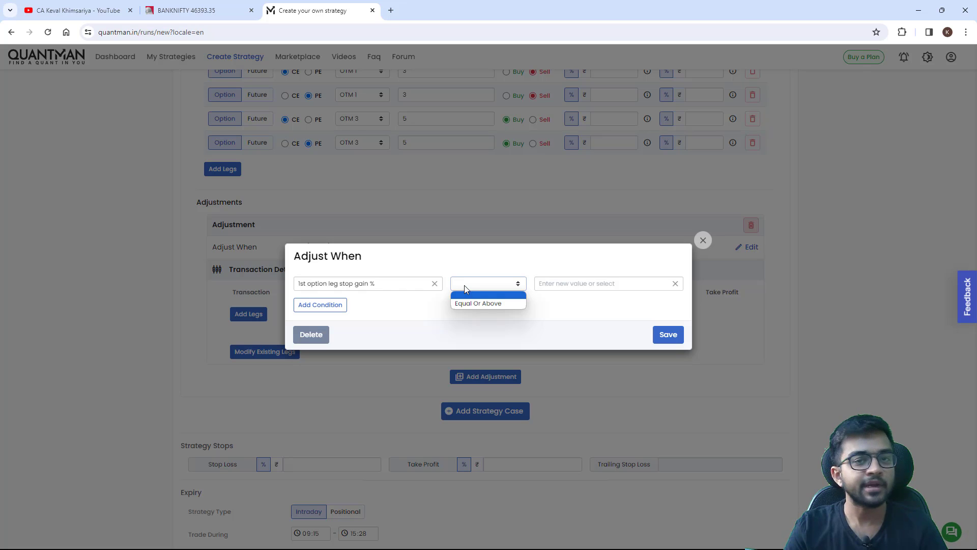
click(469, 303)
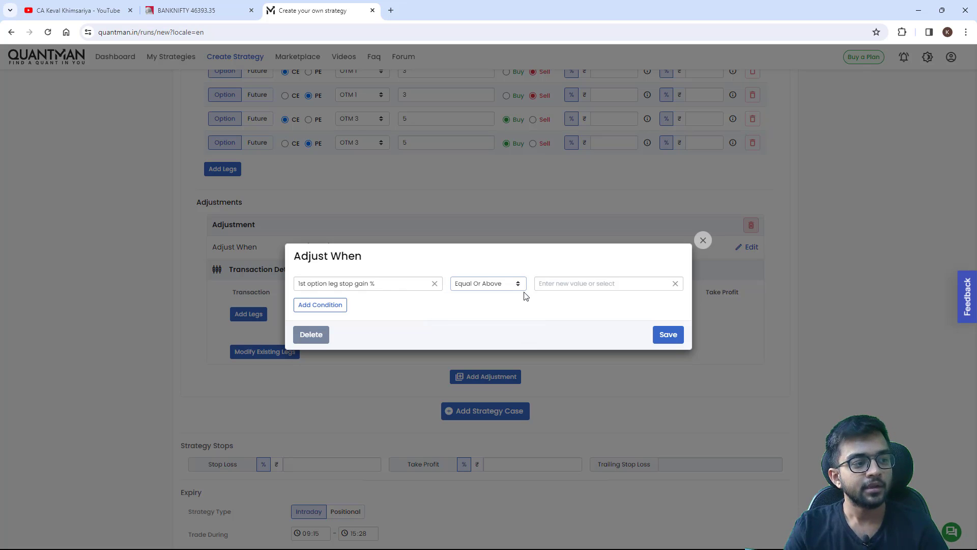
click(578, 281)
text(50)
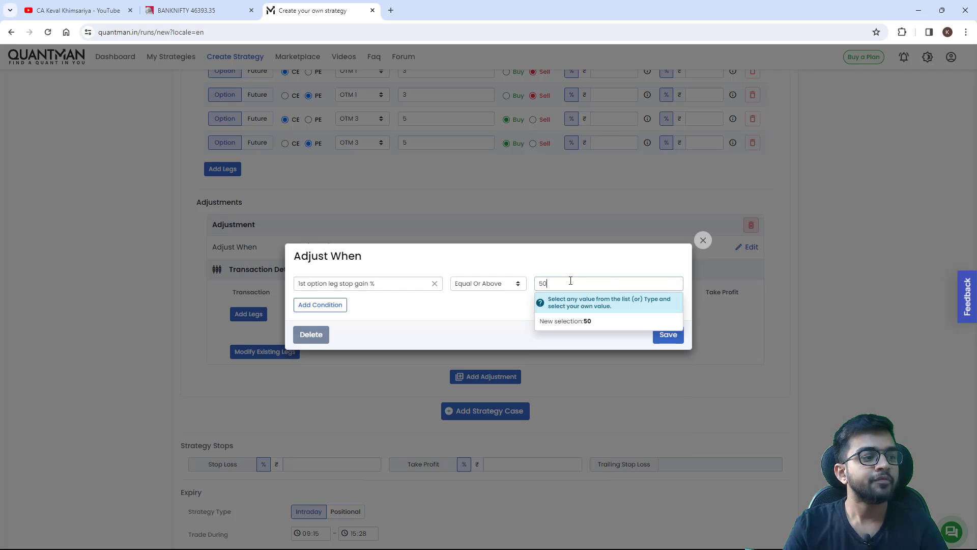
key(Return)
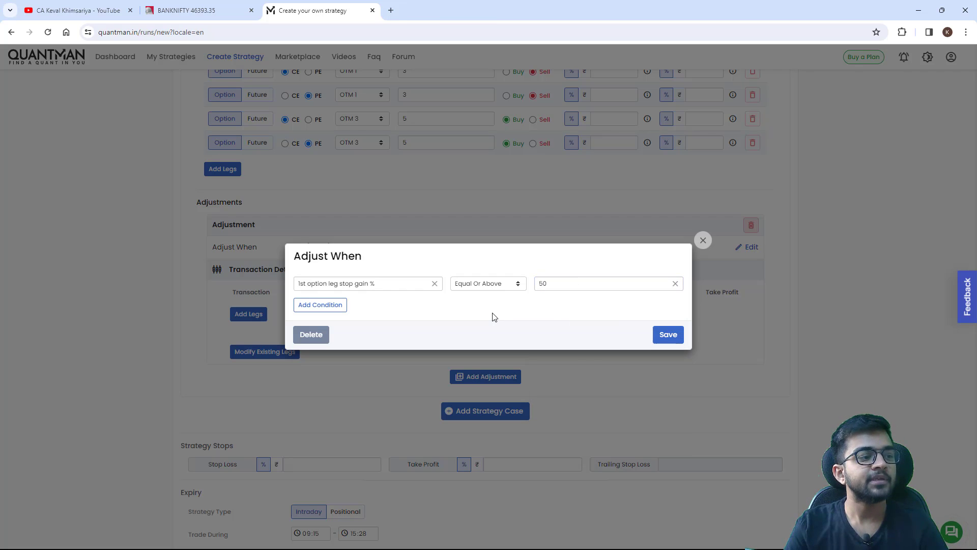
click(676, 340)
- Add four option legs to the first adjustment
click(248, 312)
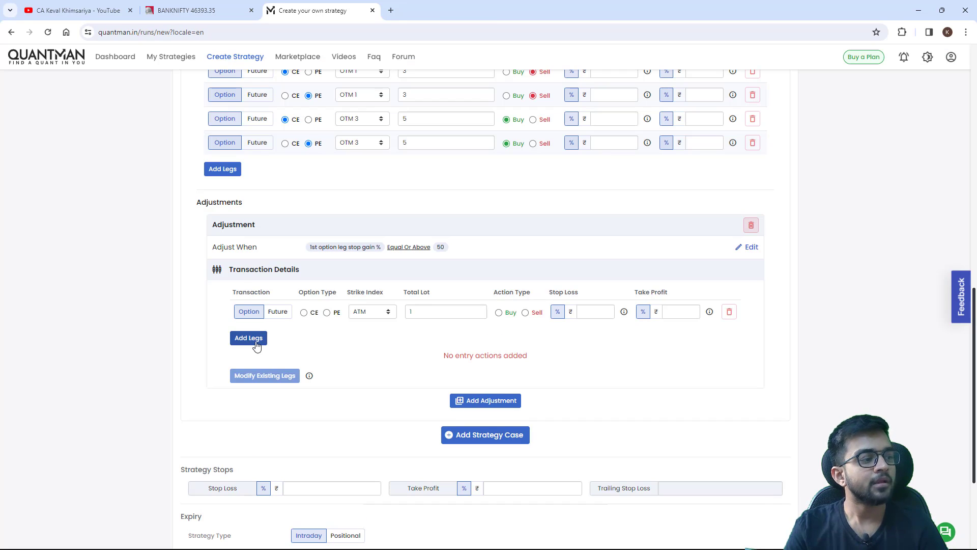
click(257, 344)
click(254, 365)
click(254, 388)
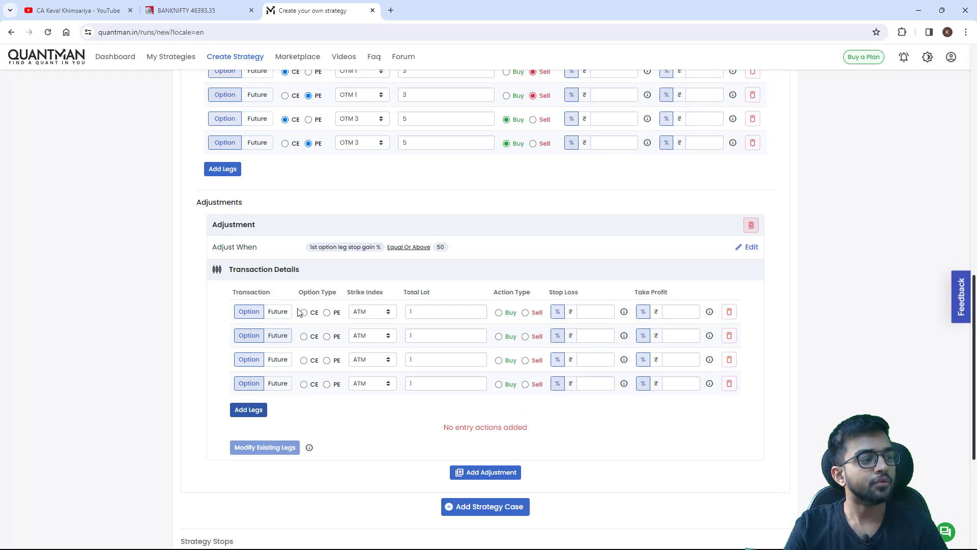
- Make the first adjustment's first two legs CE and PE, both with strike index OTM 1
click(304, 312)
click(327, 336)
click(366, 312)
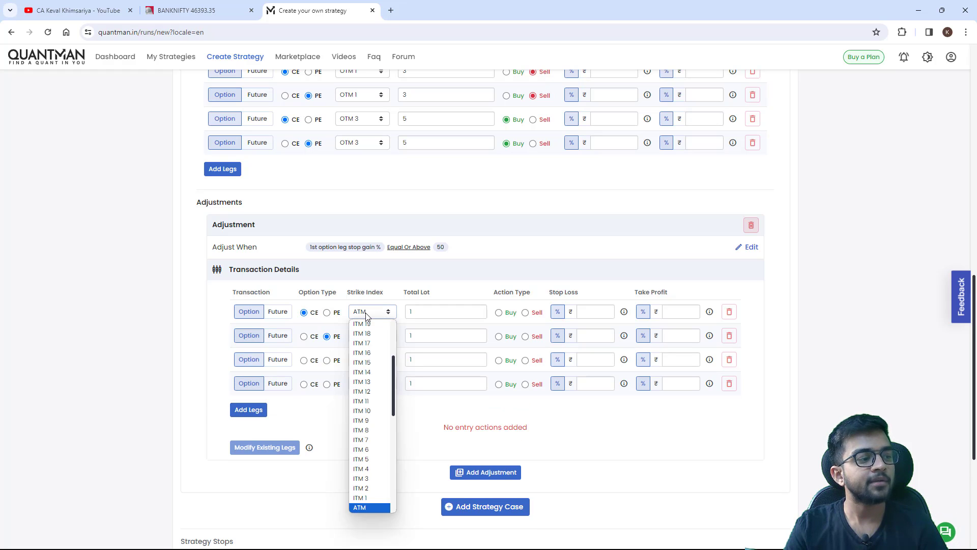
scroll(367, 392, down, 2)
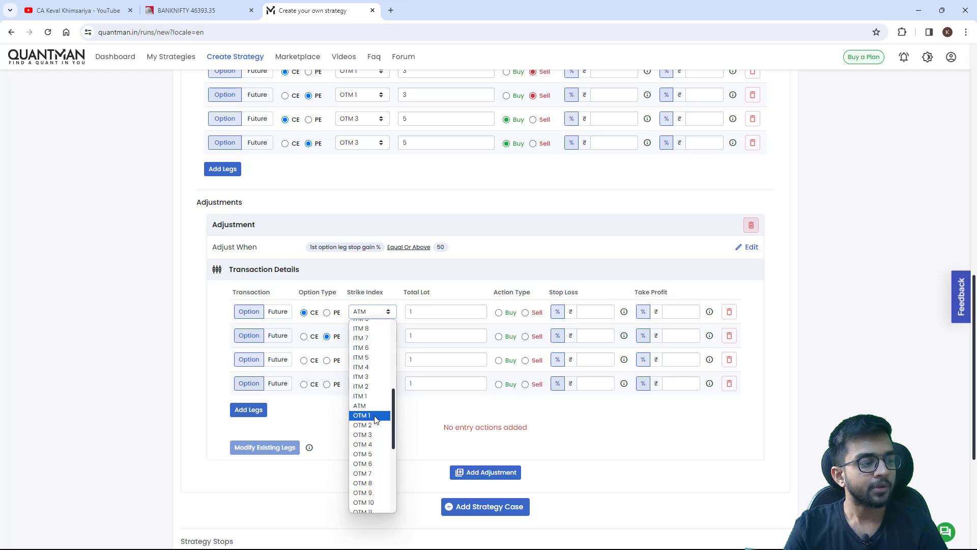
click(369, 411)
click(375, 337)
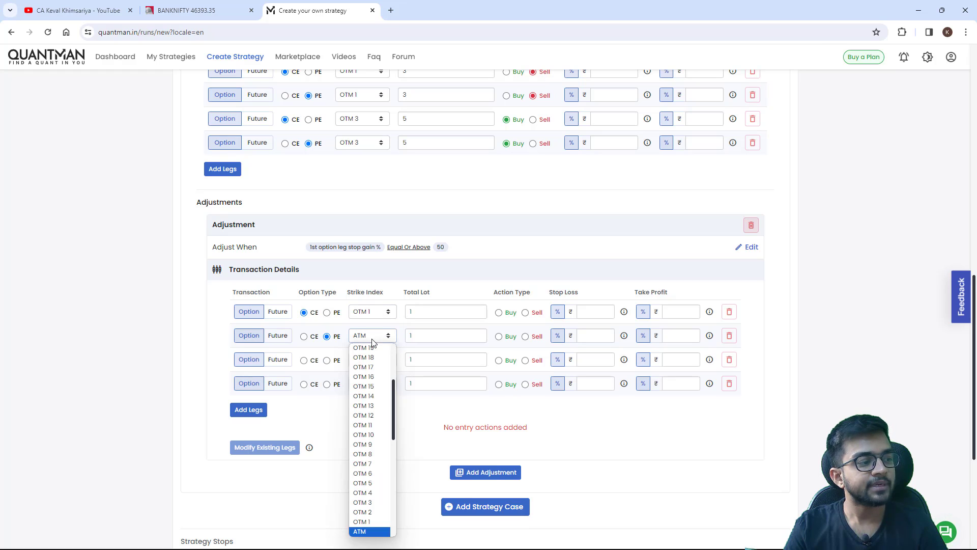
click(364, 523)
- Make the first adjustment's third and fourth legs CE and PE, both with strike index OTM 3
click(303, 360)
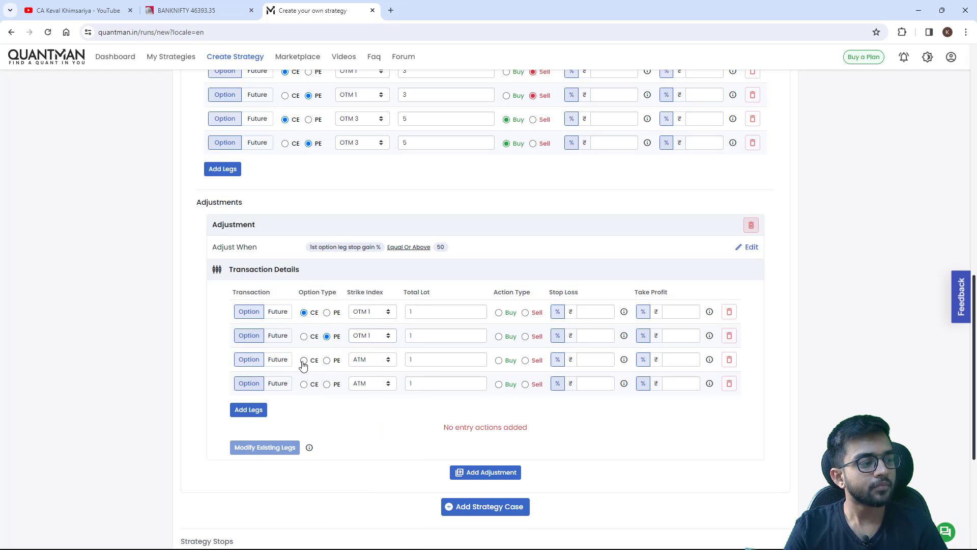
click(327, 385)
click(369, 360)
scroll(369, 331, down, 2)
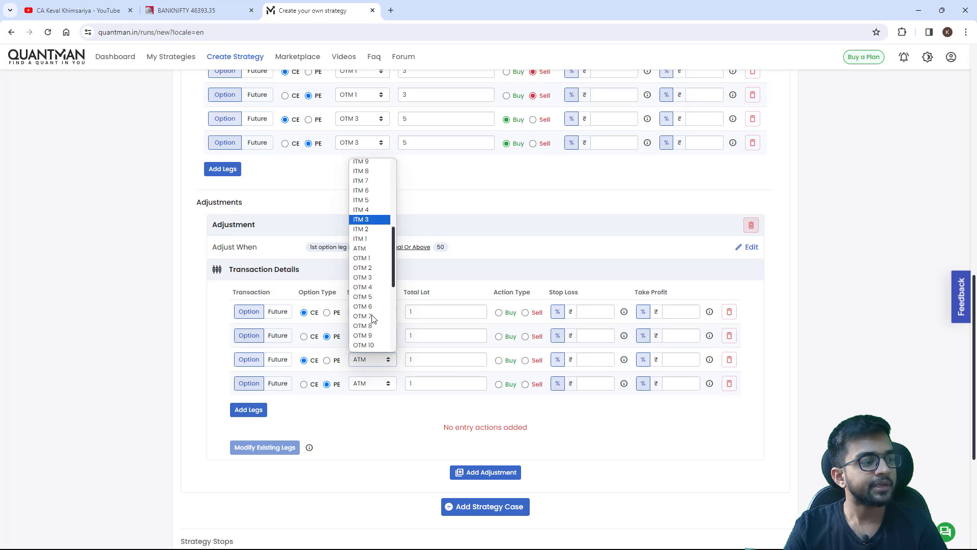
click(379, 274)
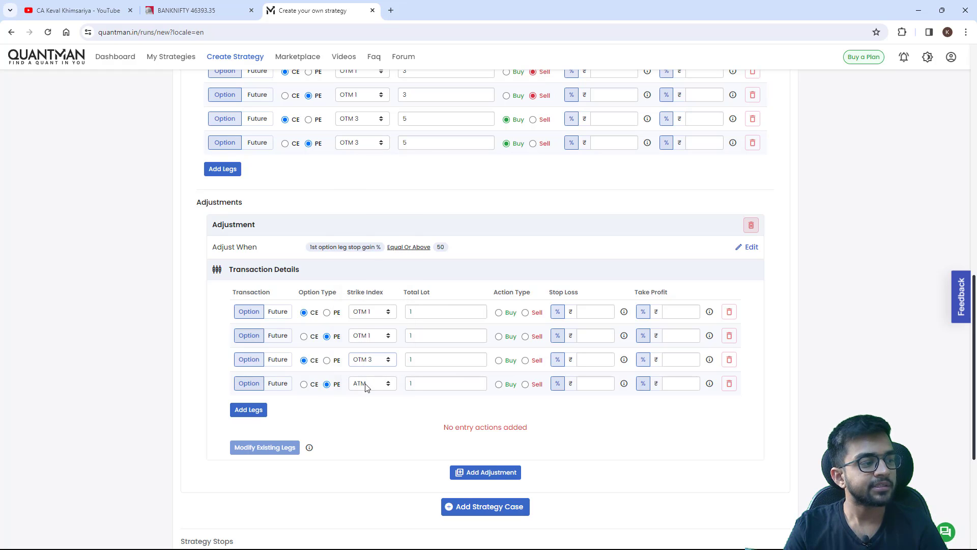
click(367, 387)
click(369, 341)
- Set the total lot to 3 for all four legs of the first adjustment
click(428, 309)
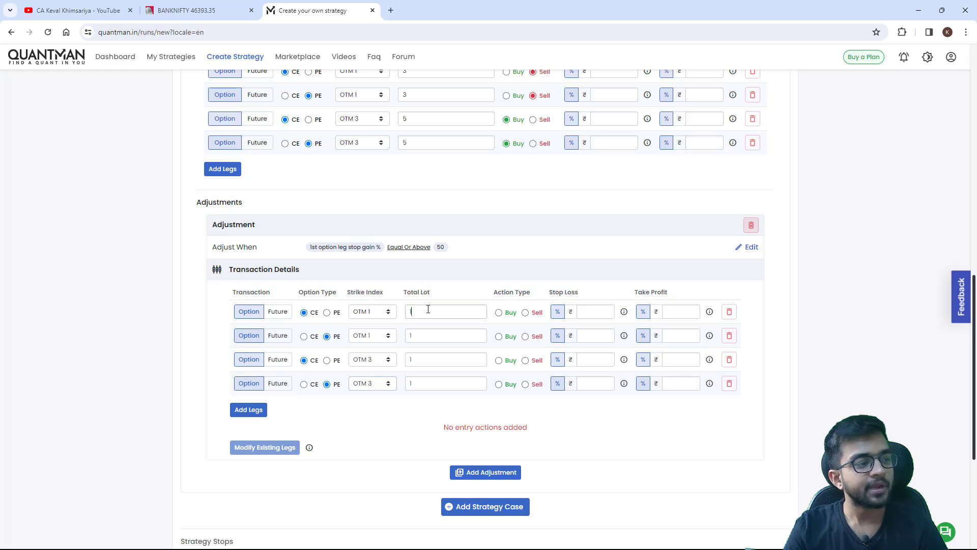
text(3)
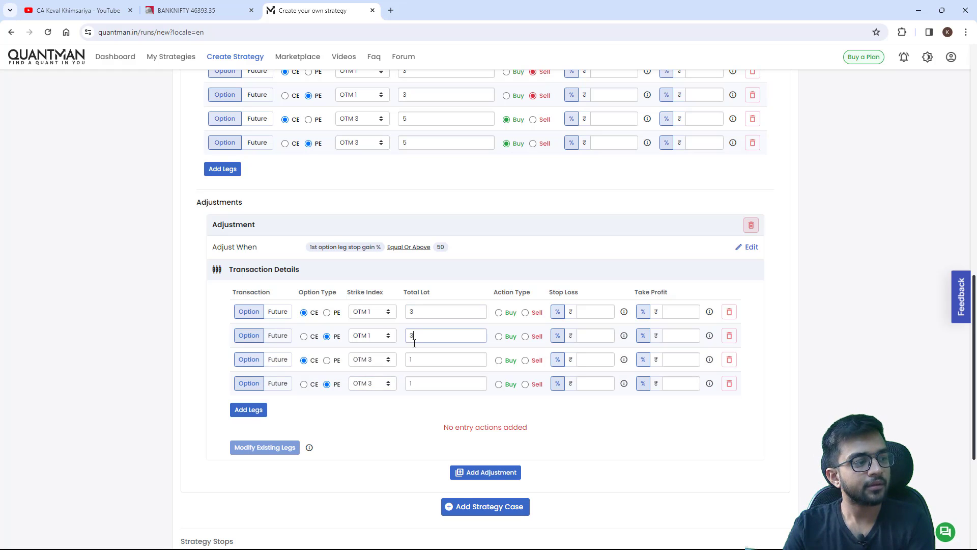
click(419, 364)
text(3)
click(415, 383)
text(3)
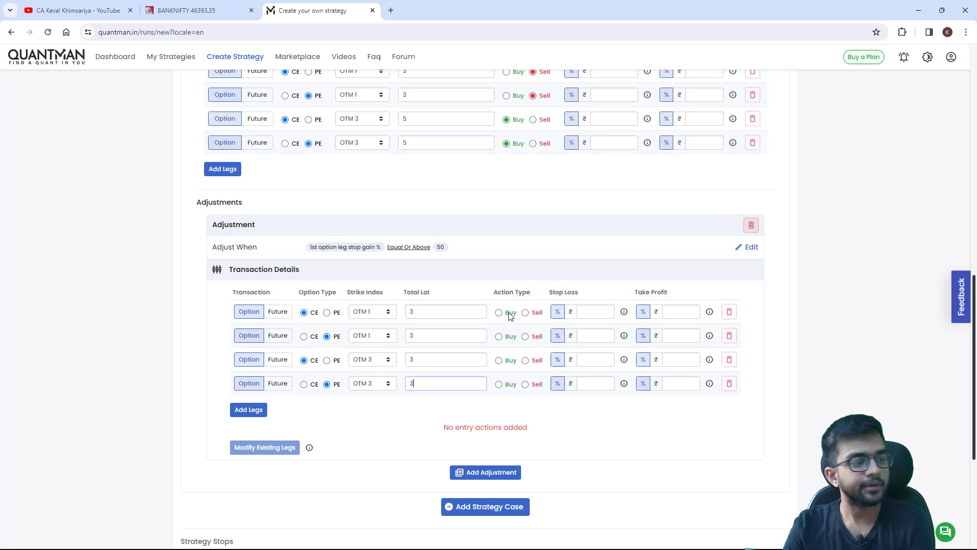
- Set the first adjustment's OTM 1 legs to Sell and its OTM 3 legs to Buy
click(525, 312)
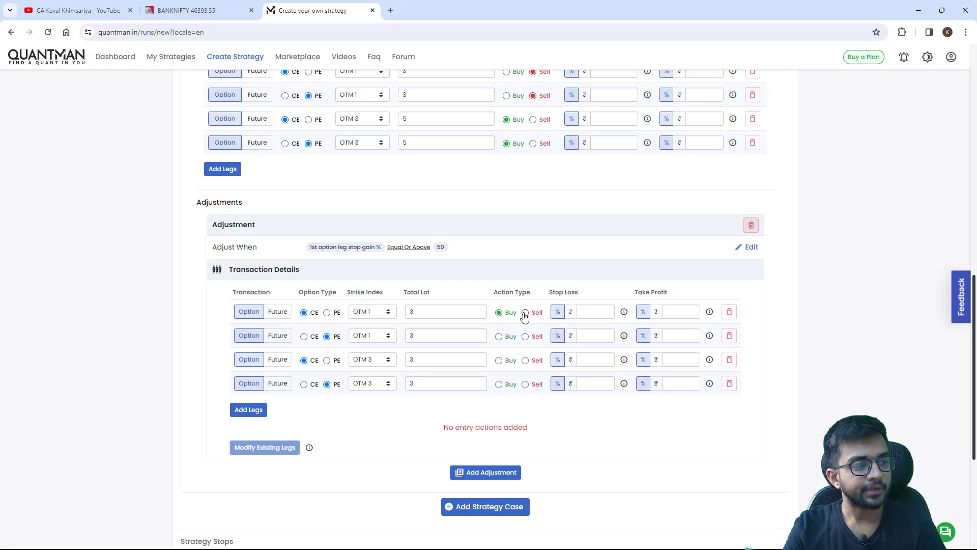
click(525, 337)
click(499, 361)
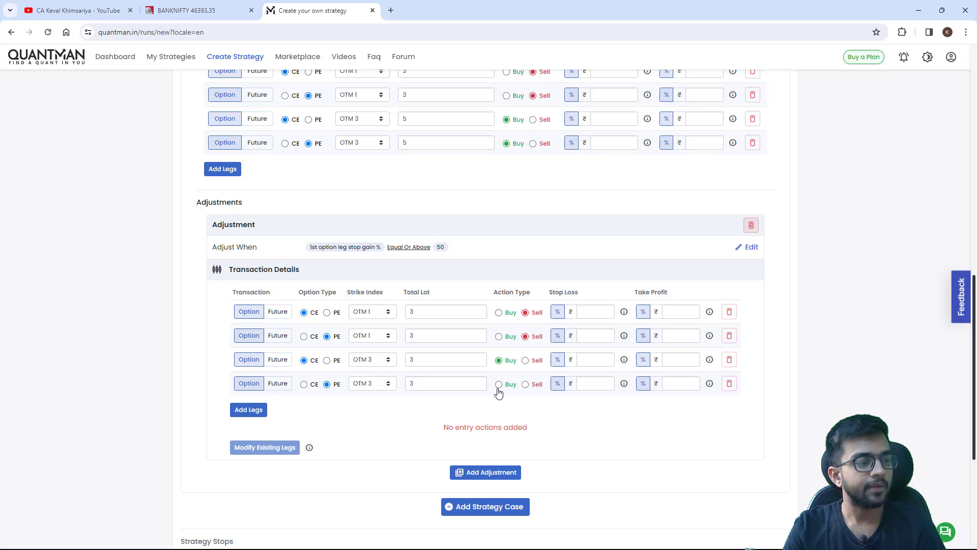
click(499, 385)
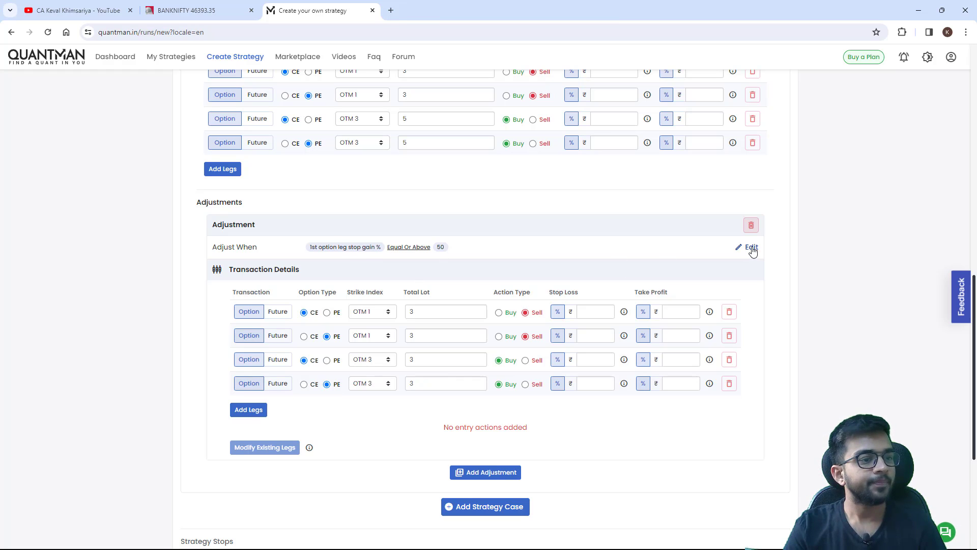
- Add a second adjustment triggered when the 2nd option leg stop gain % is Equal Or Above 50
scroll(541, 345, down, 2)
click(496, 371)
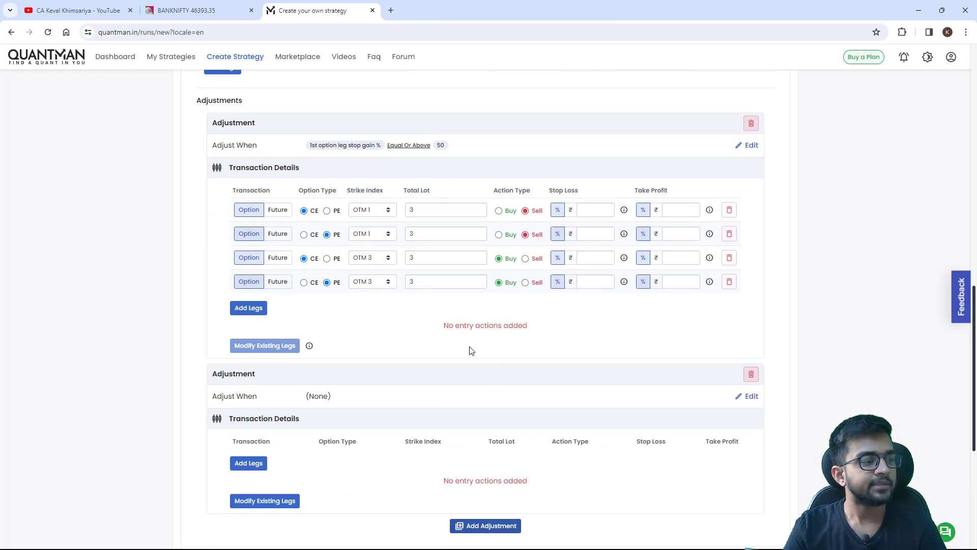
scroll(471, 350, down, 2)
click(749, 294)
click(363, 283)
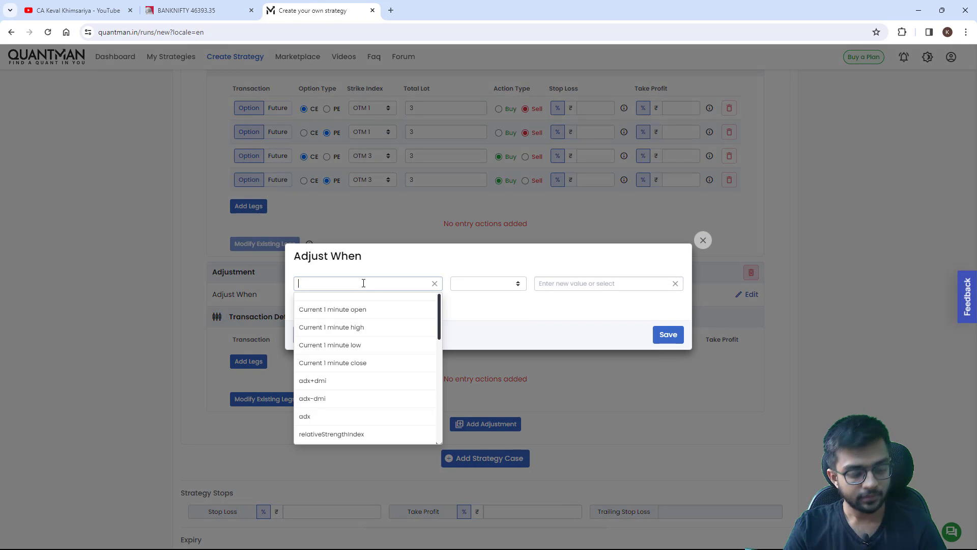
scroll(367, 356, down, 3)
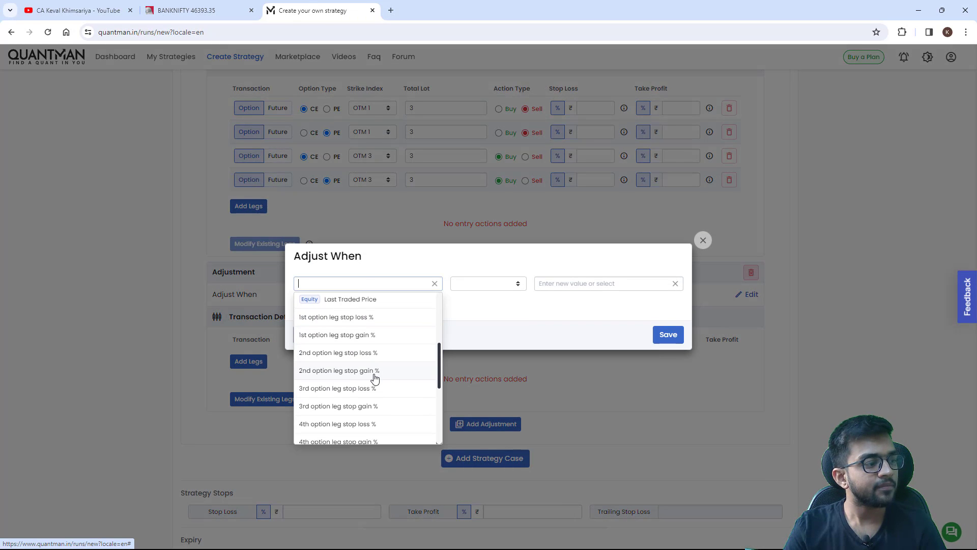
click(372, 373)
click(486, 293)
click(481, 301)
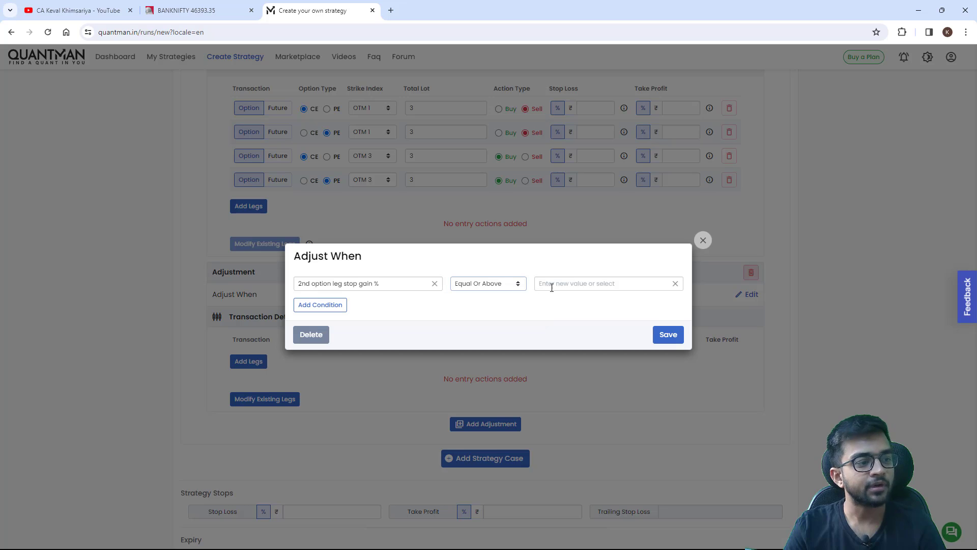
click(552, 288)
text(50)
click(446, 312)
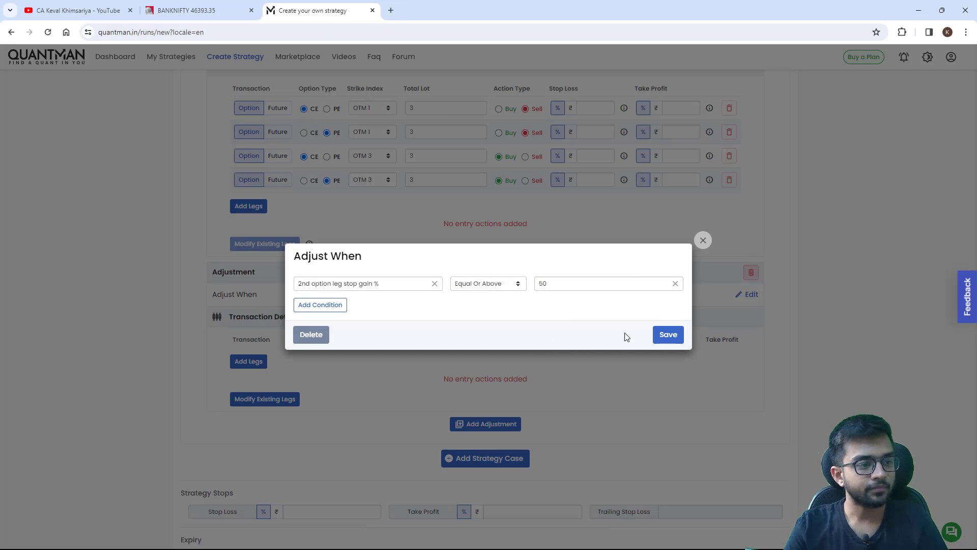
click(665, 336)
- Add four option legs to the second adjustment, alternating CE and PE
click(260, 362)
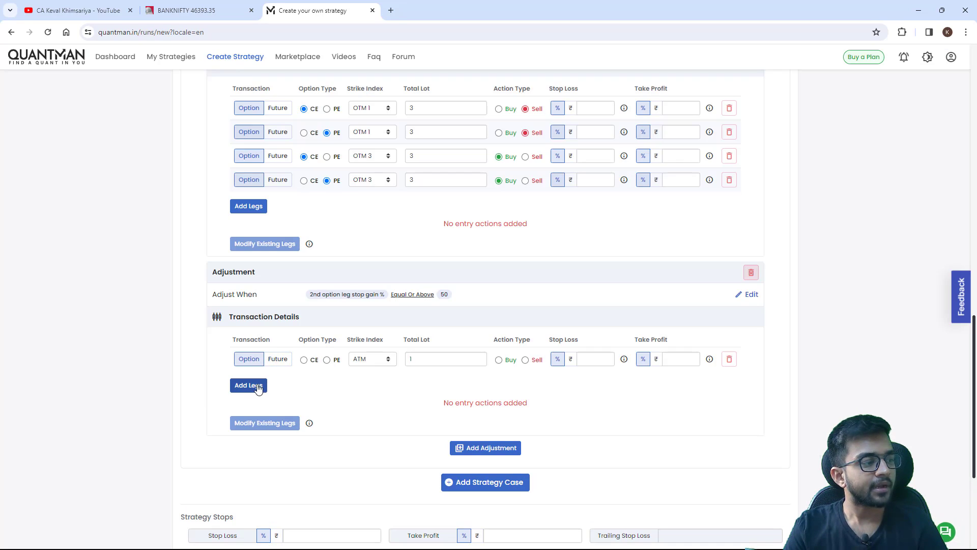
click(257, 385)
click(304, 360)
click(327, 384)
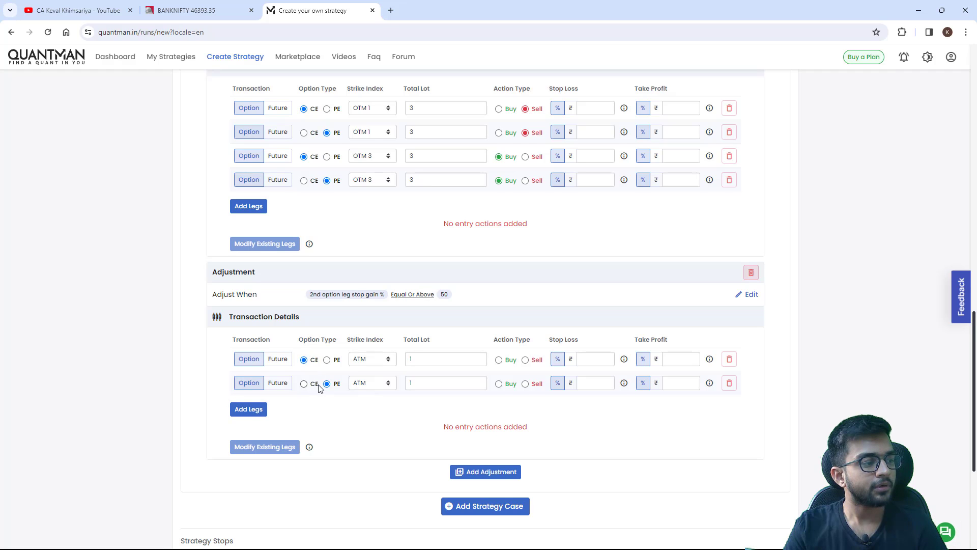
scroll(320, 388, down, 1)
click(250, 359)
click(262, 382)
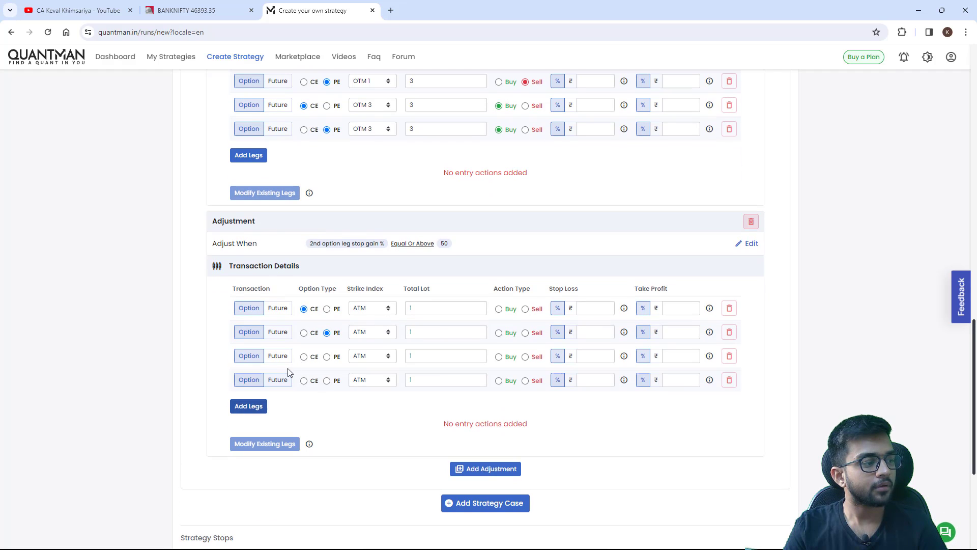
click(304, 356)
click(327, 381)
- Set the strike index of the second adjustment's first two legs to OTM 1
click(370, 311)
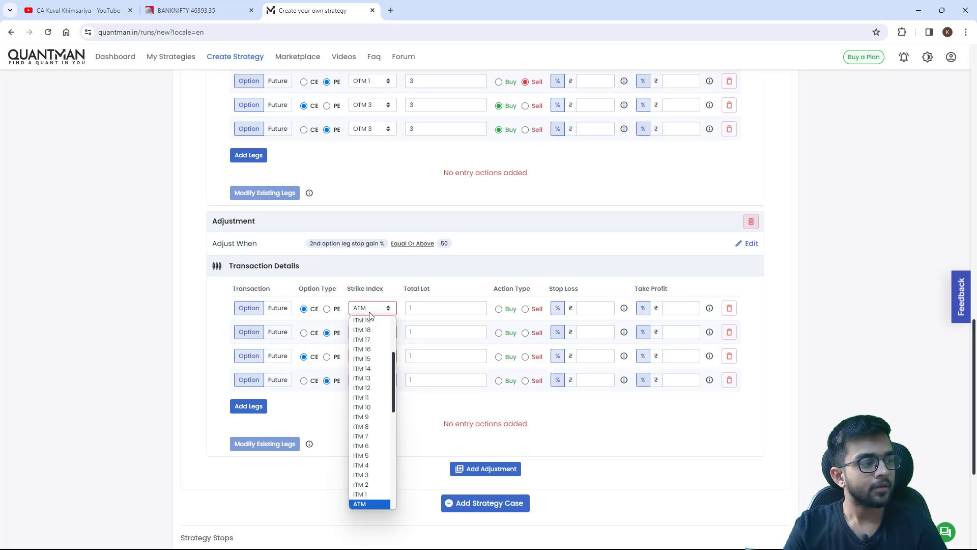
scroll(360, 439, down, 2)
click(373, 413)
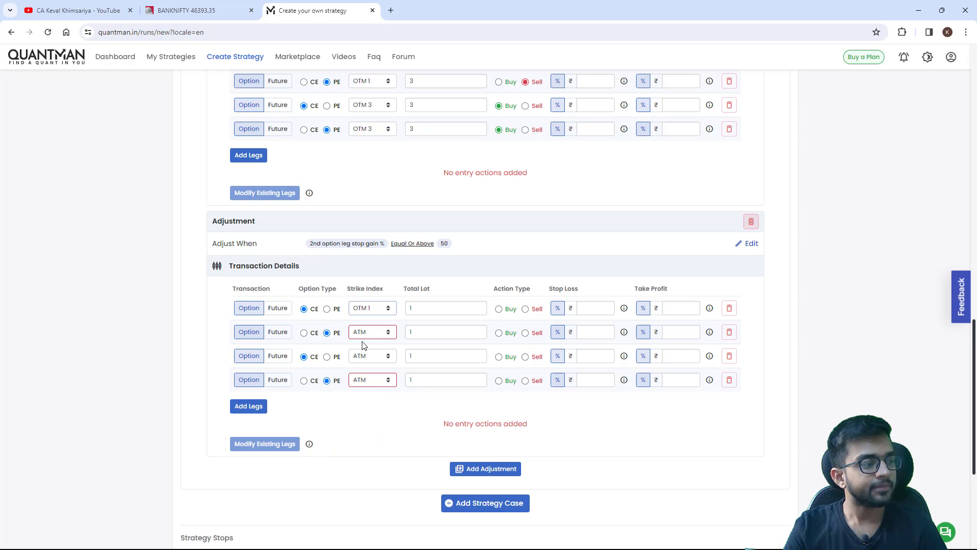
click(368, 335)
click(366, 528)
- Set the strike index of the second adjustment's last two legs to OTM 3
click(364, 357)
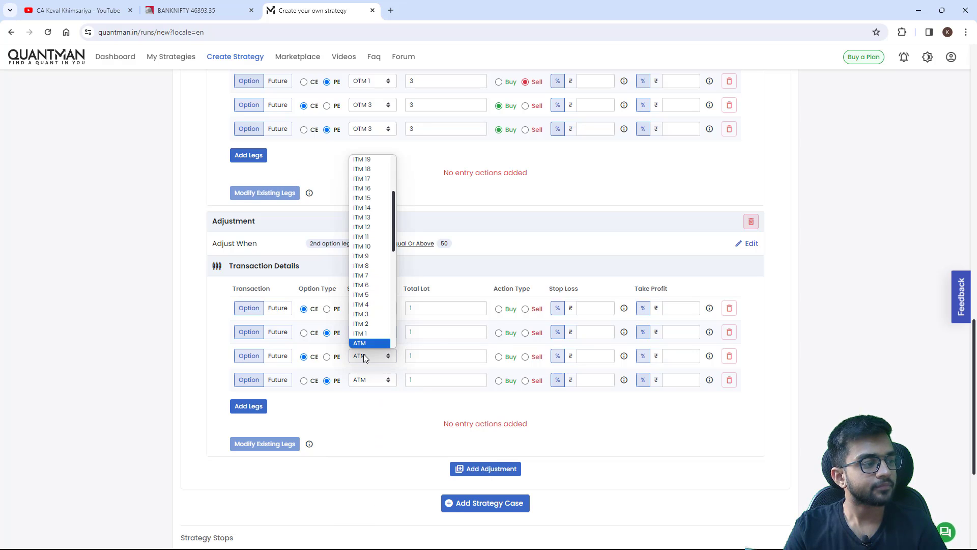
scroll(371, 305, down, 2)
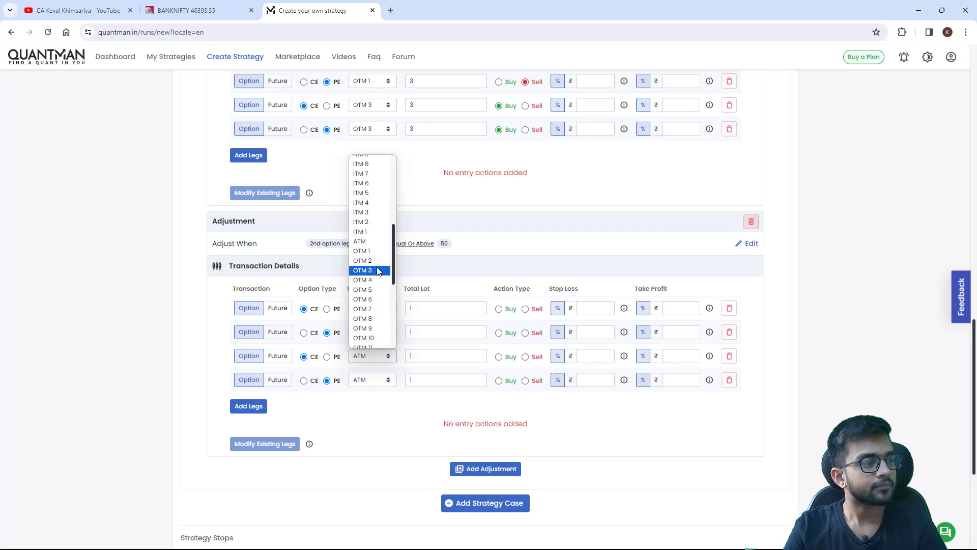
click(377, 270)
click(365, 380)
click(374, 340)
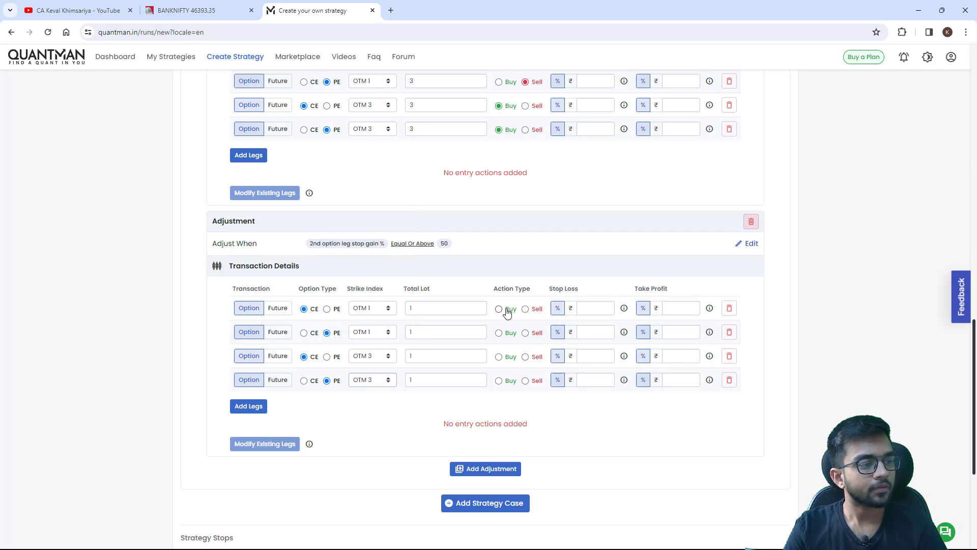
- Set the total lot of all four legs in the second adjustment to 3
double_click(424, 314)
text(3)
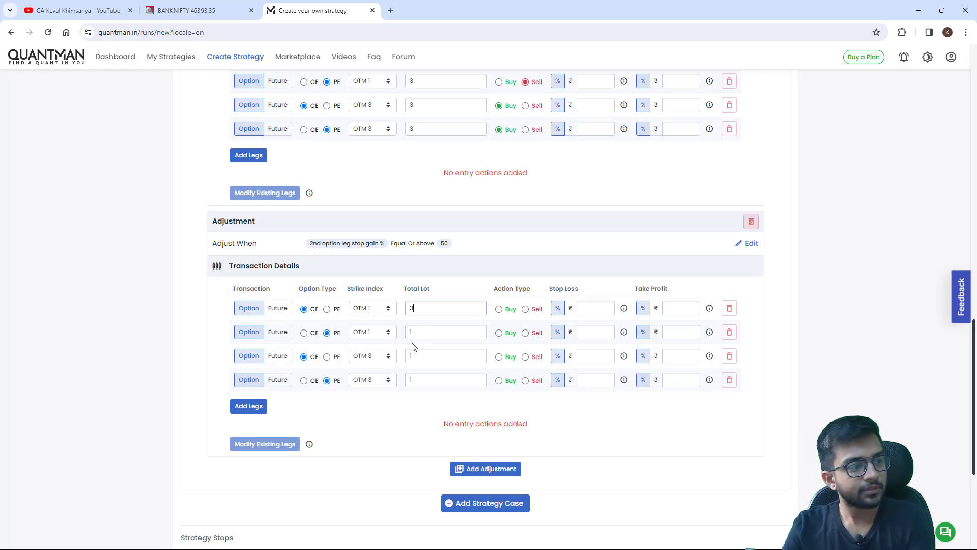
double_click(421, 334)
text(3)
double_click(422, 380)
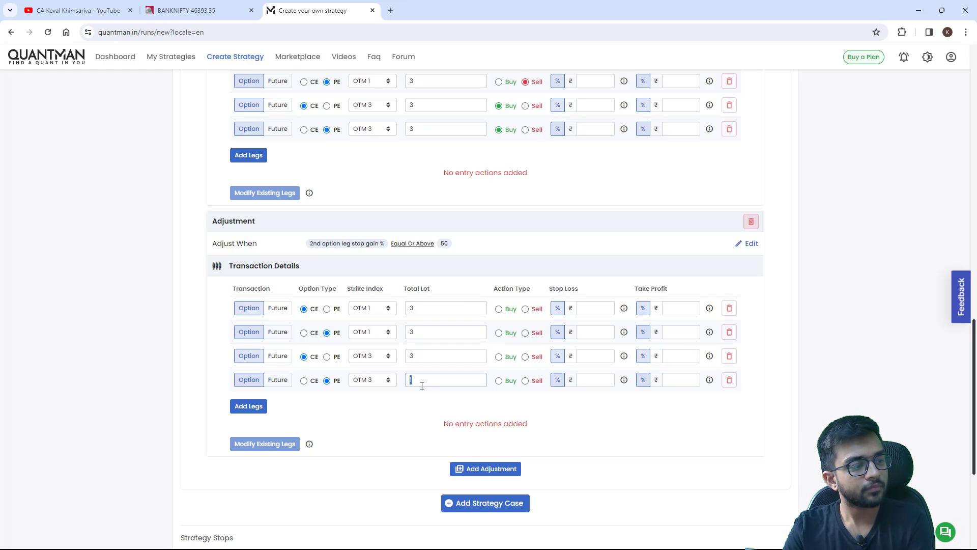
- Set the second adjustment's OTM 1 legs to Sell and its OTM 3 legs to Buy
click(526, 309)
click(525, 333)
click(500, 357)
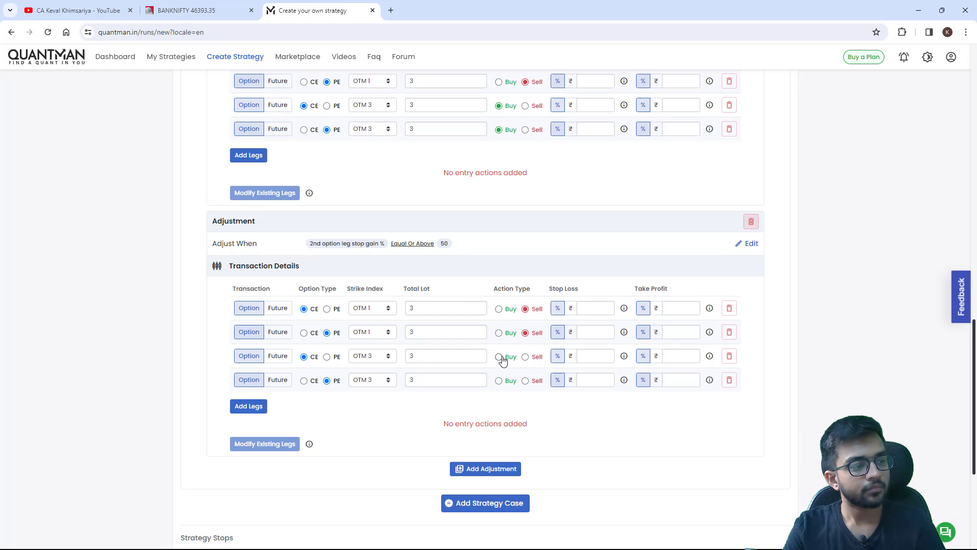
click(498, 381)
- Review the whole strategy, from the indicators, entry and exit conditions and main legs to both adjustments and the strategy stops
scroll(731, 414, up, 9)
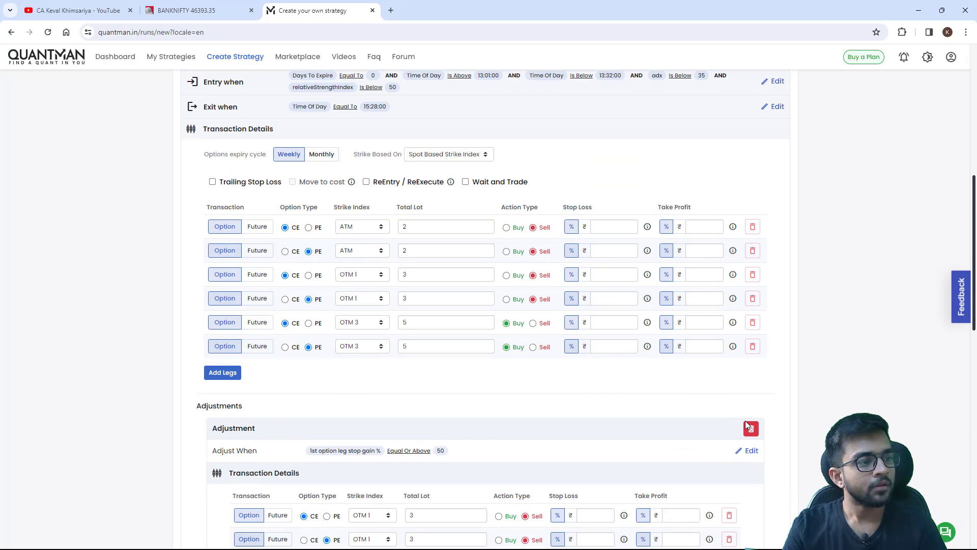
scroll(699, 391, down, 1)
scroll(728, 407, down, 13)
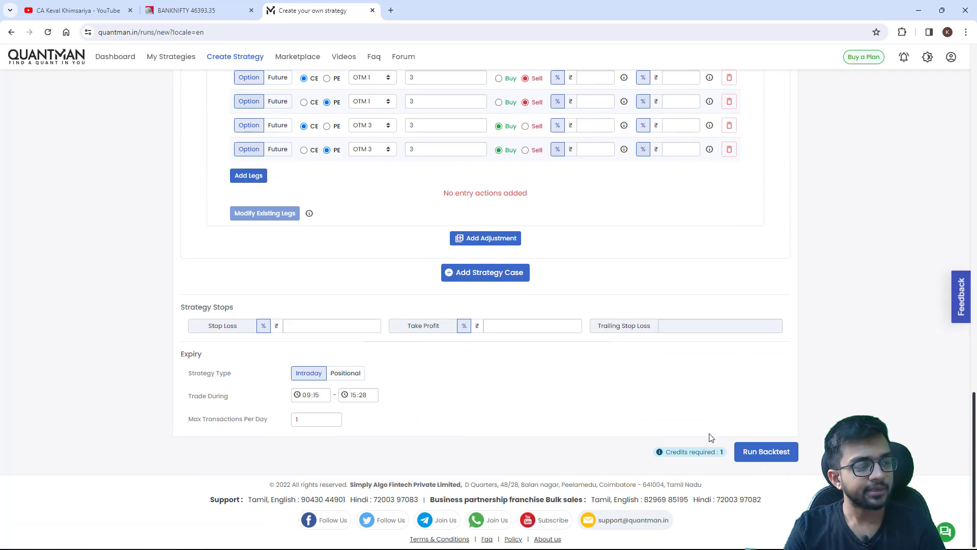
click(752, 450)
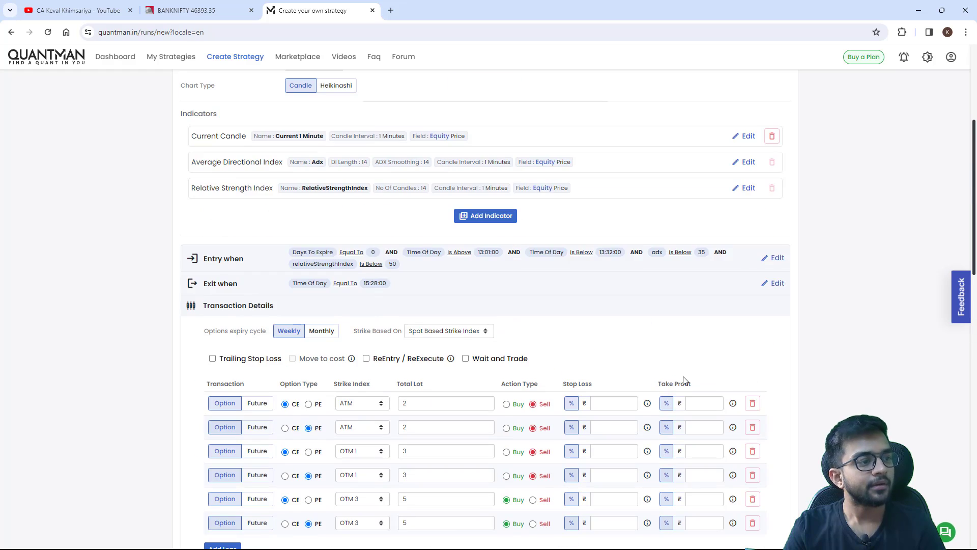
scroll(541, 349, down, 8)
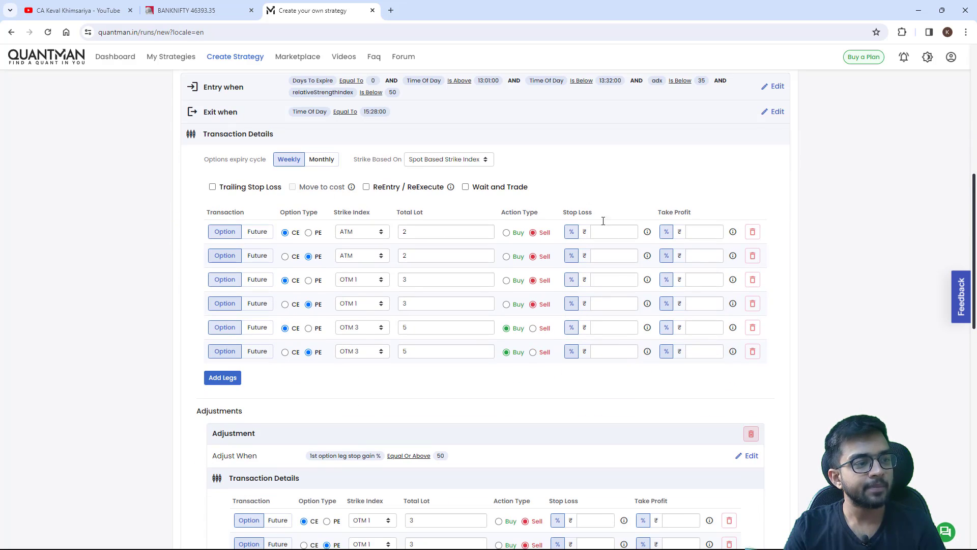
scroll(648, 312, down, 12)
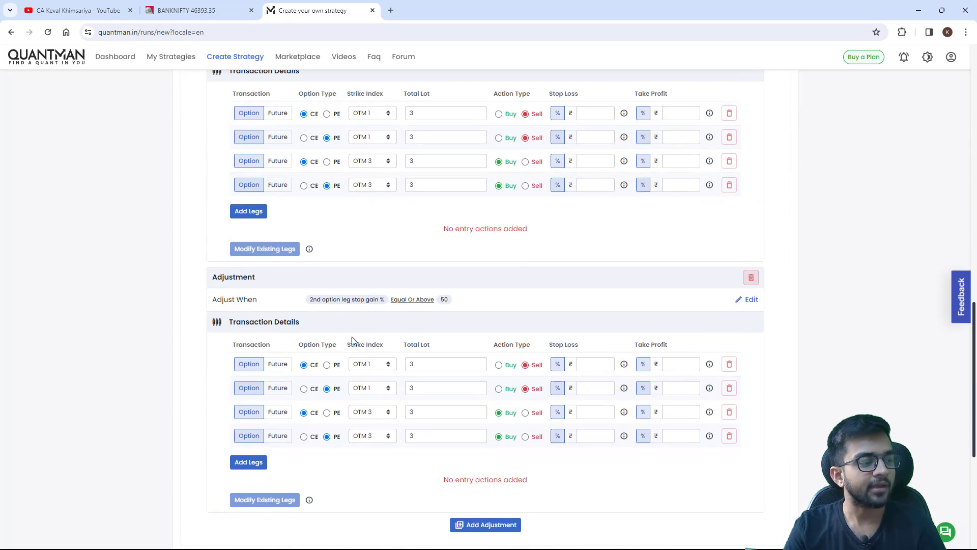
scroll(427, 328, down, 1)
scroll(559, 336, up, 3)
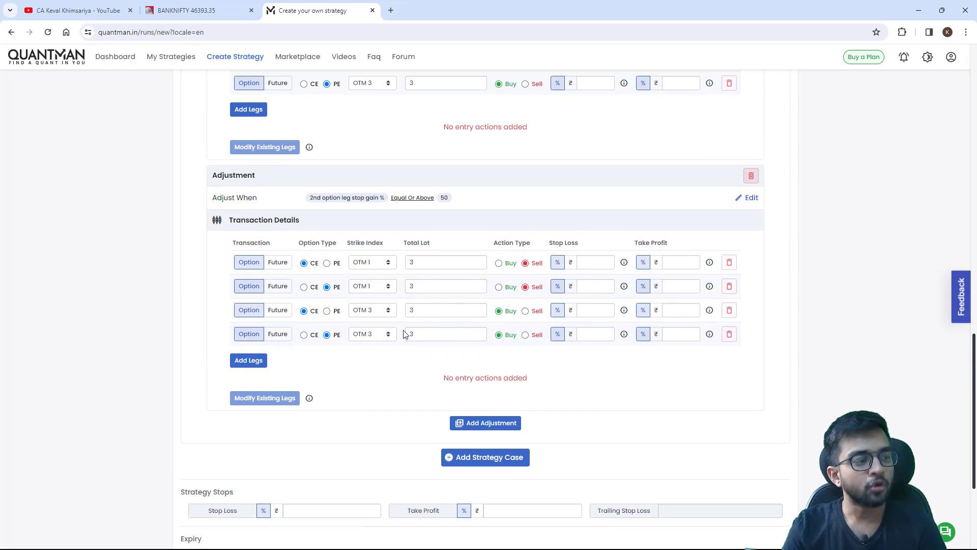
scroll(531, 334, down, 4)
scroll(353, 434, up, 2)
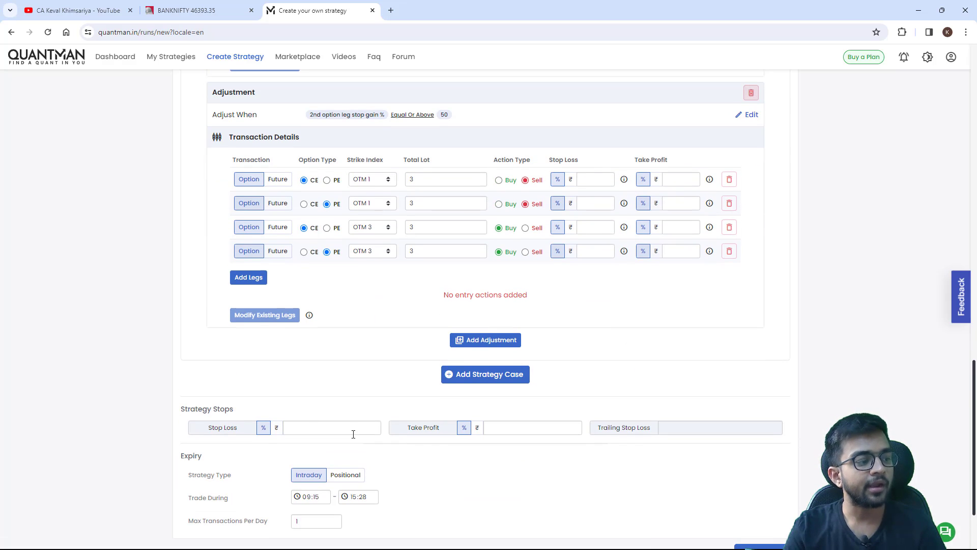
- Try a strategy-level stop loss of 20%, comparing the percentage and rupee units
click(337, 425)
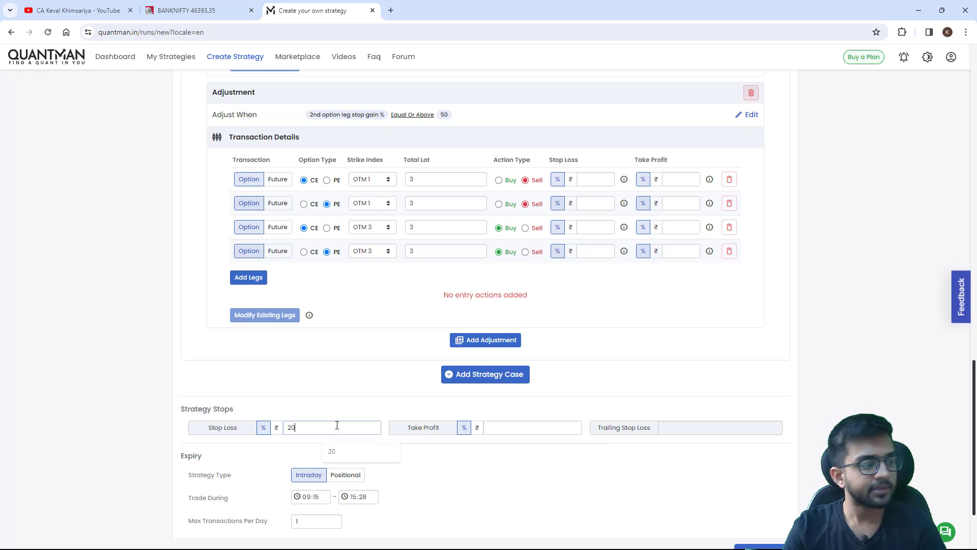
scroll(690, 354, up, 8)
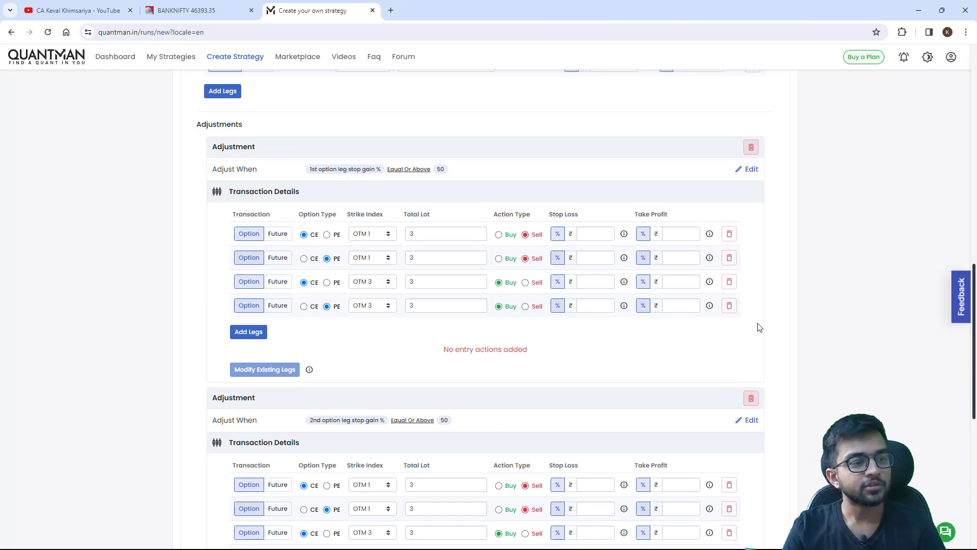
scroll(842, 347, up, 2)
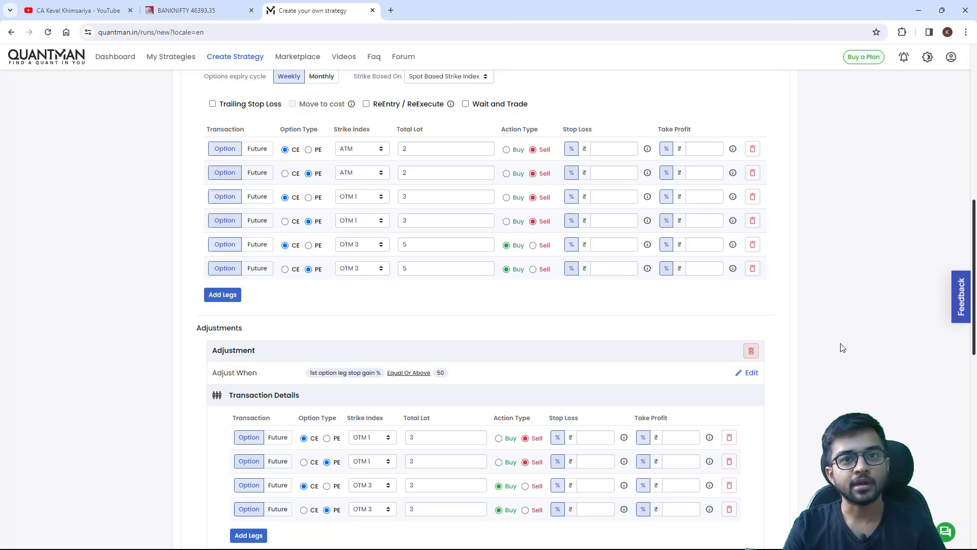
scroll(843, 348, down, 10)
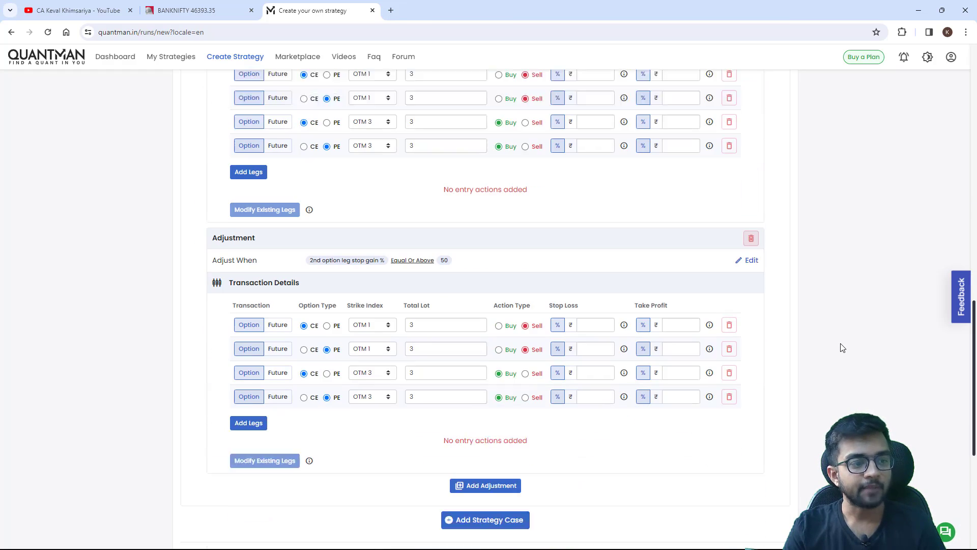
scroll(831, 360, down, 2)
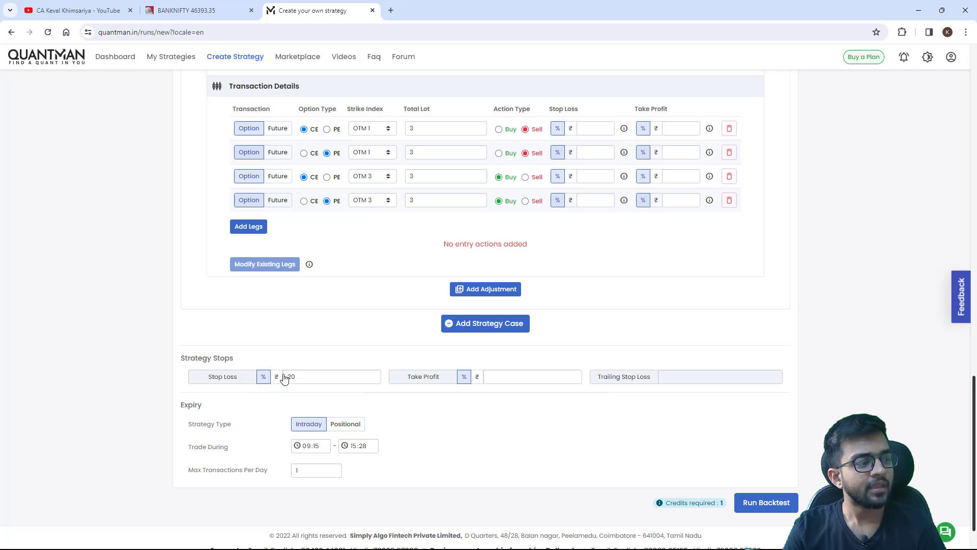
click(276, 377)
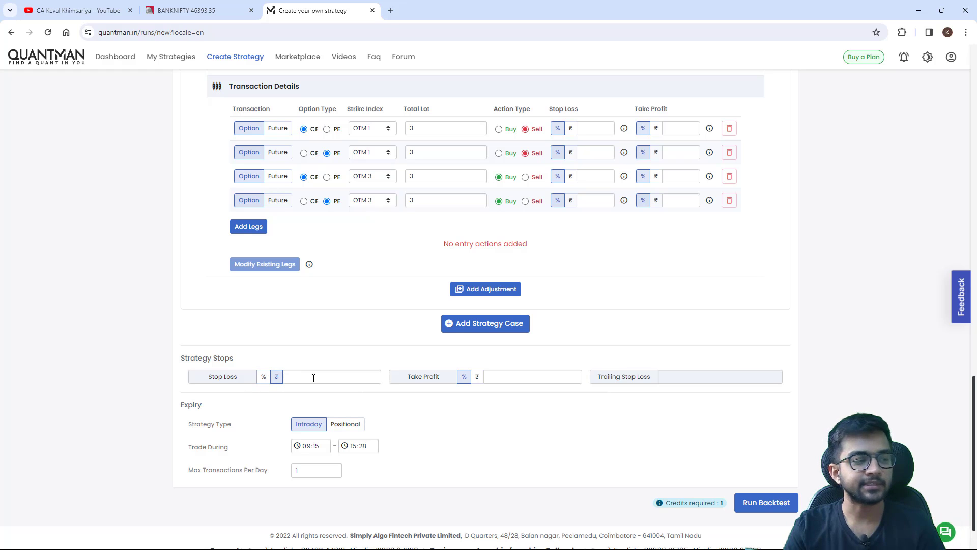
click(264, 377)
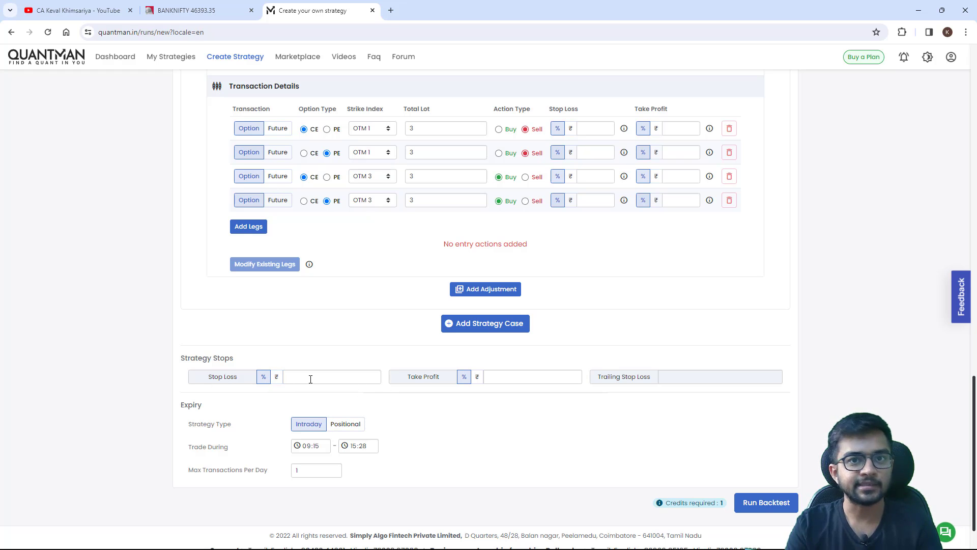
- Set the strategy-level stop loss to 4500 in rupees
click(276, 376)
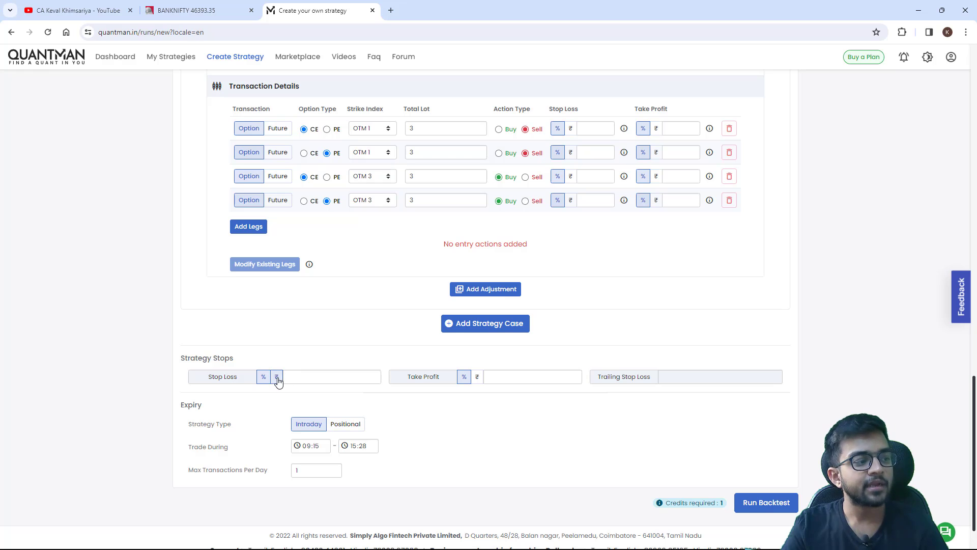
scroll(810, 227, up, 10)
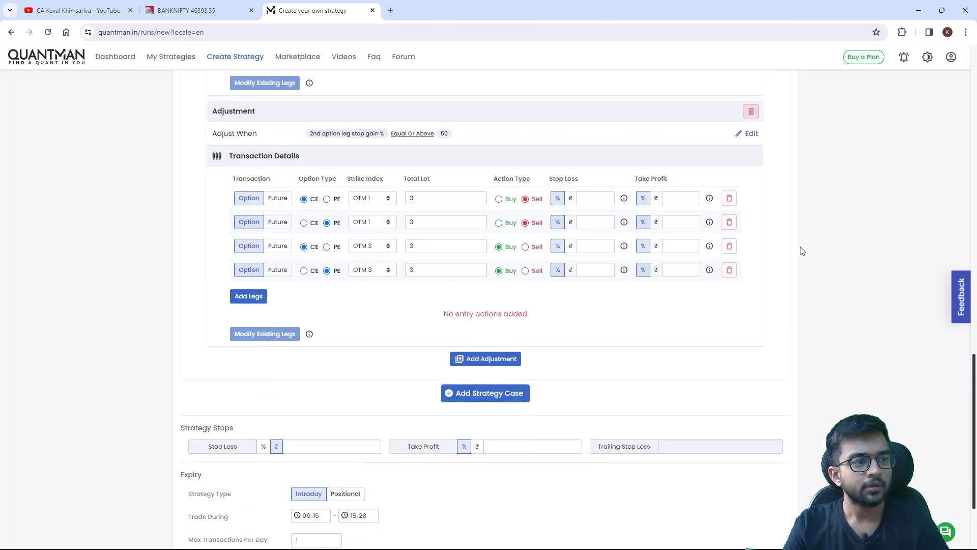
scroll(797, 267, up, 1)
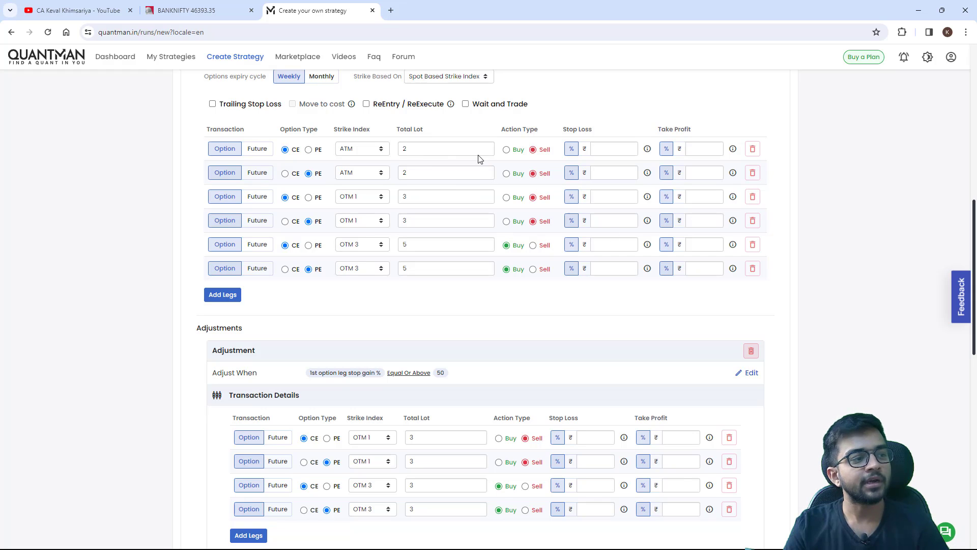
scroll(534, 286, down, 3)
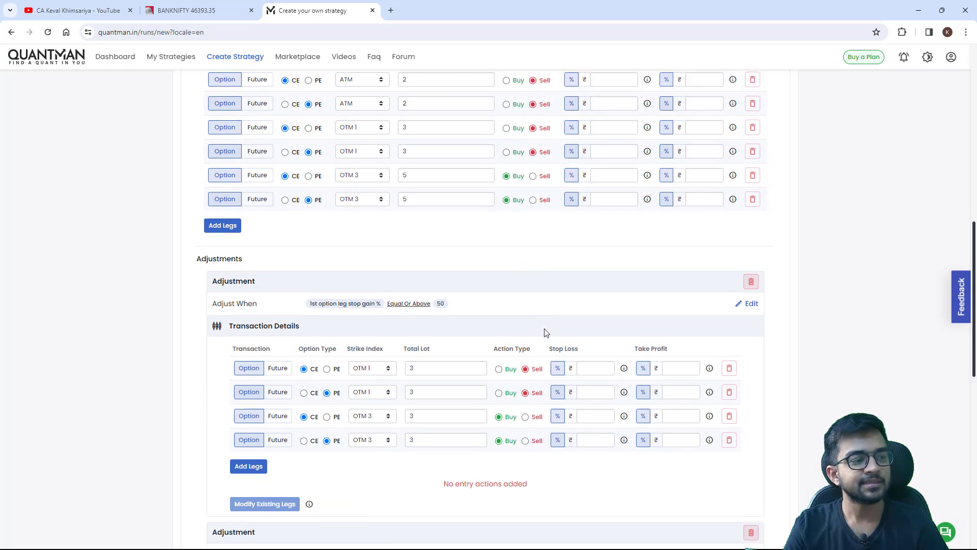
scroll(546, 333, down, 3)
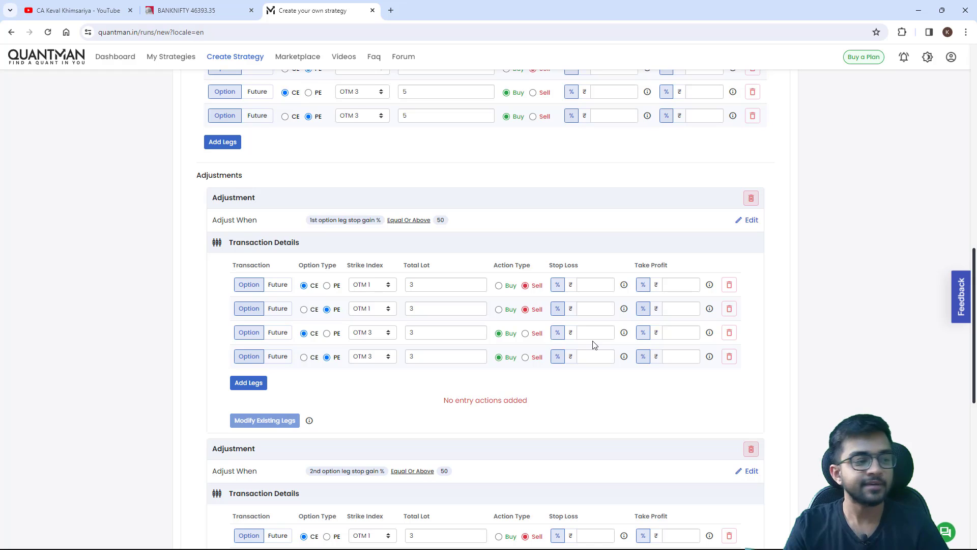
scroll(593, 344, down, 5)
scroll(605, 323, down, 4)
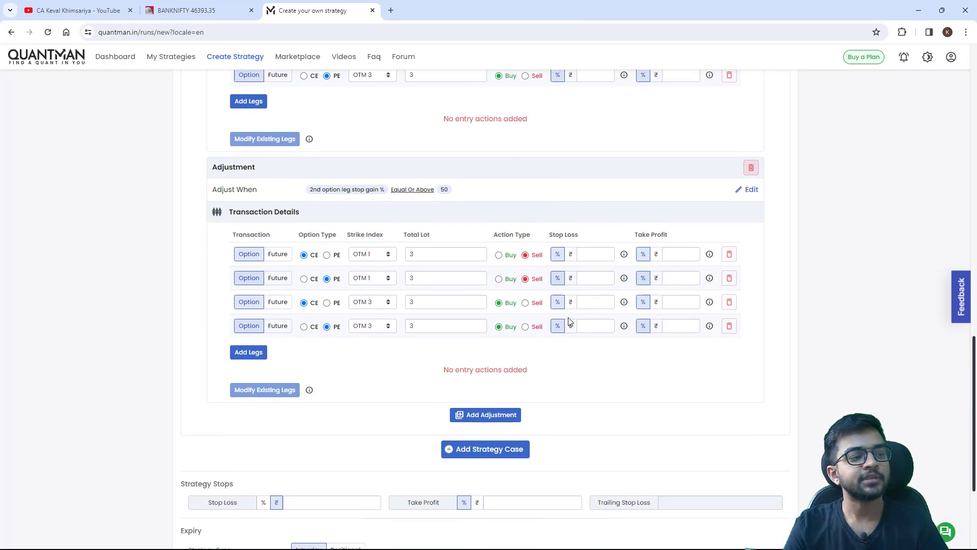
scroll(569, 322, down, 1)
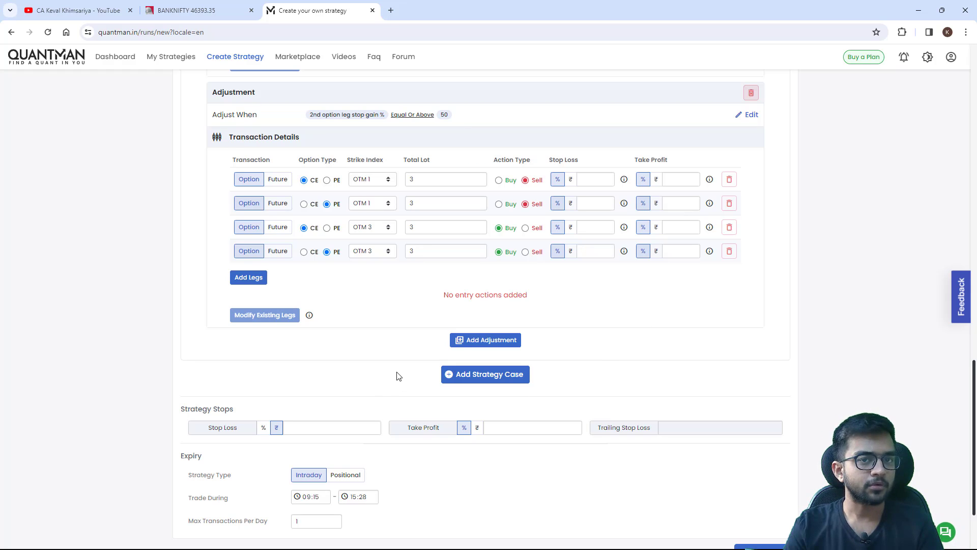
click(312, 428)
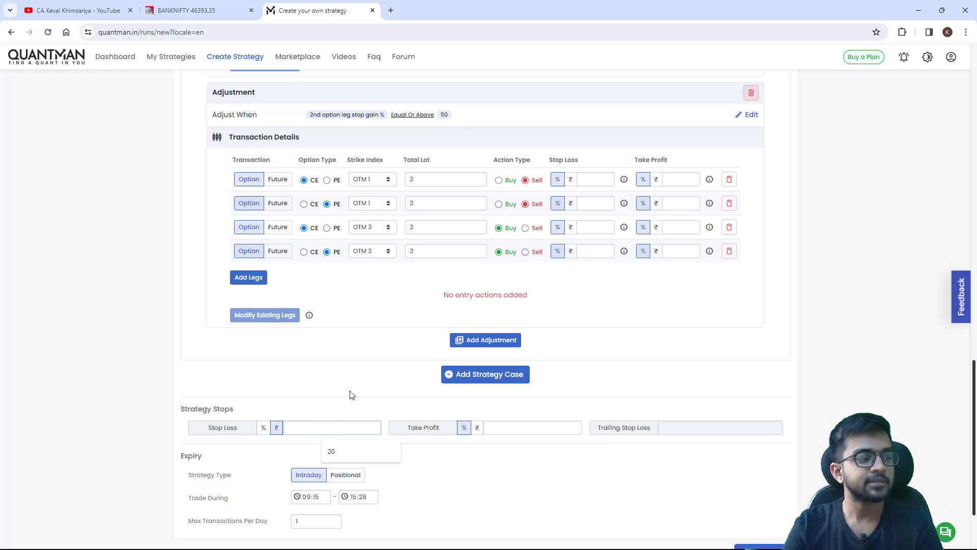
text(4500)
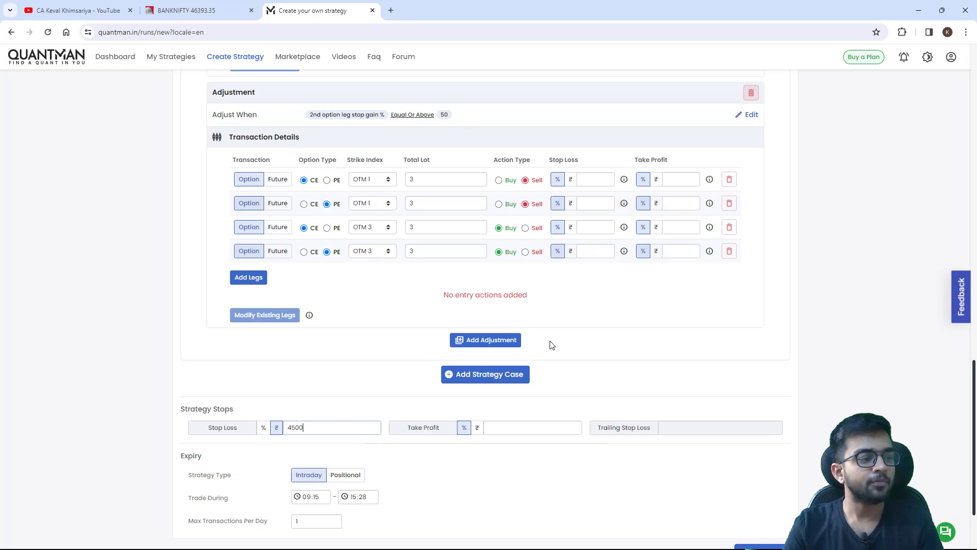
click(755, 347)
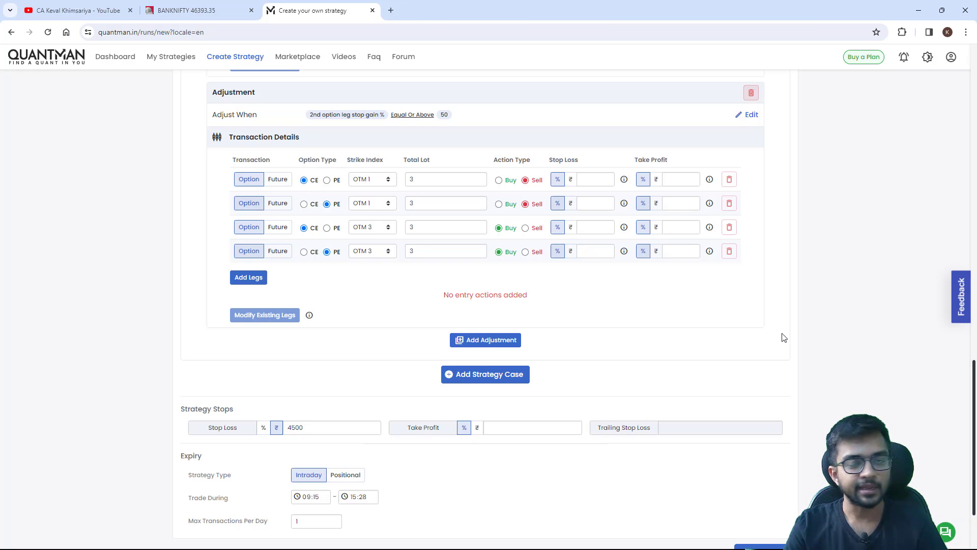
- Run the backtest of the completed strategy
scroll(776, 353, up, 20)
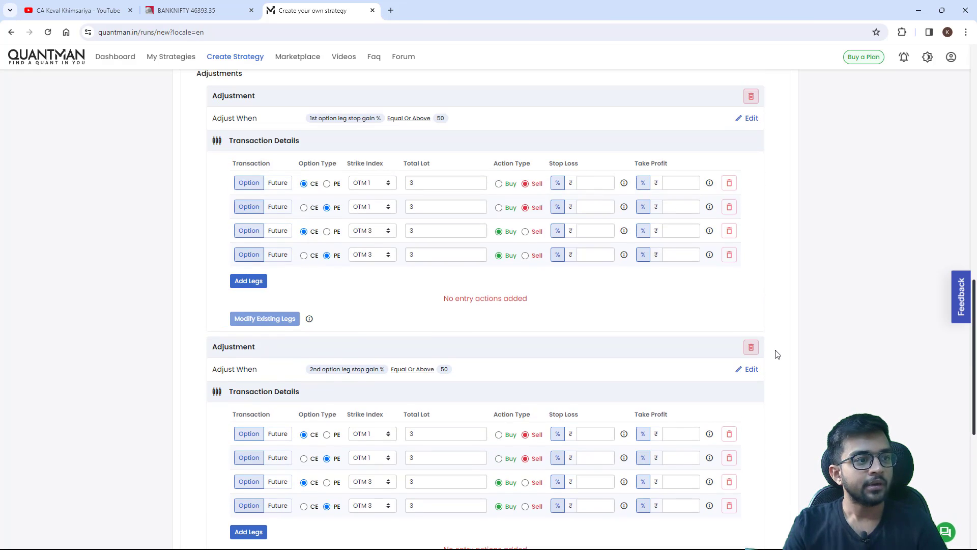
scroll(778, 353, down, 20)
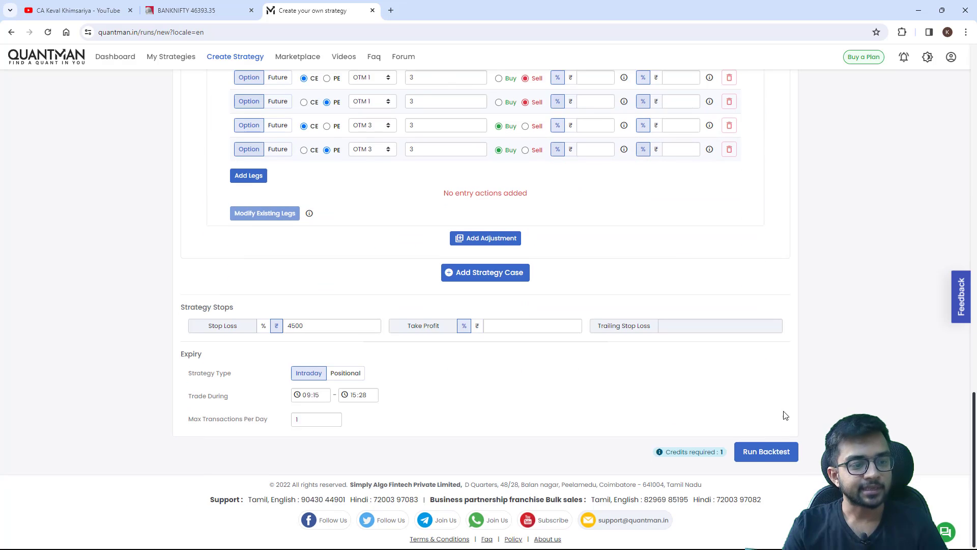
click(767, 452)
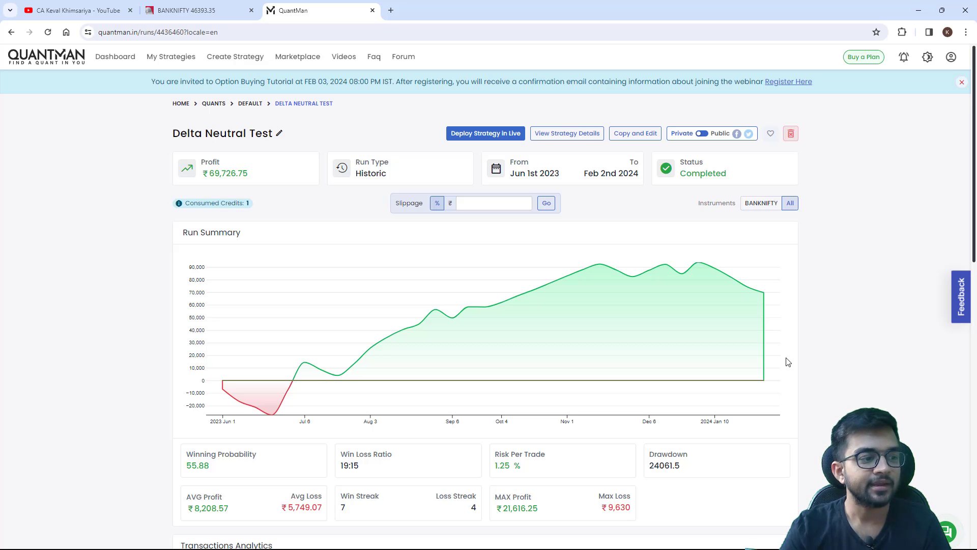
- Review the backtest's run summary chart, key performance figures and transactions analytics
scroll(788, 356, down, 2)
scroll(840, 304, up, 2)
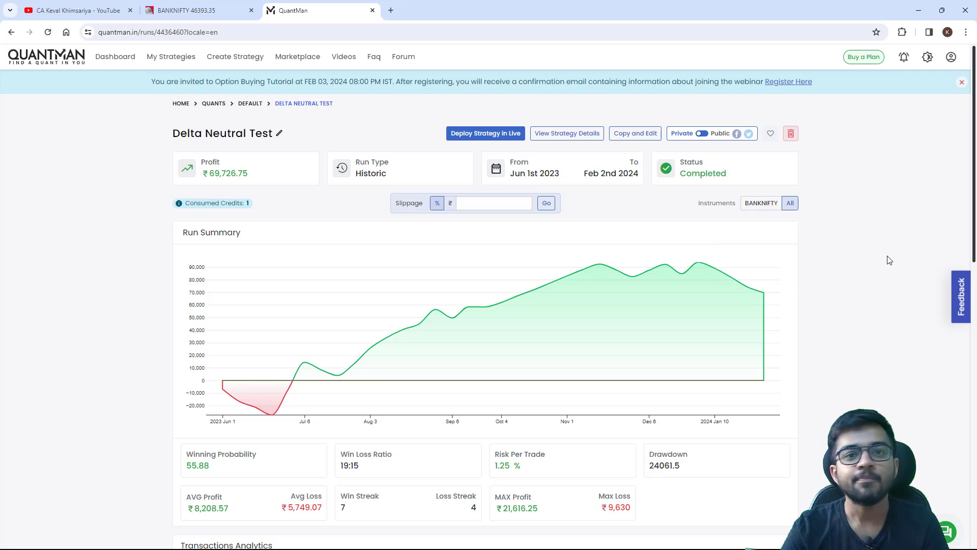
scroll(843, 300, down, 2)
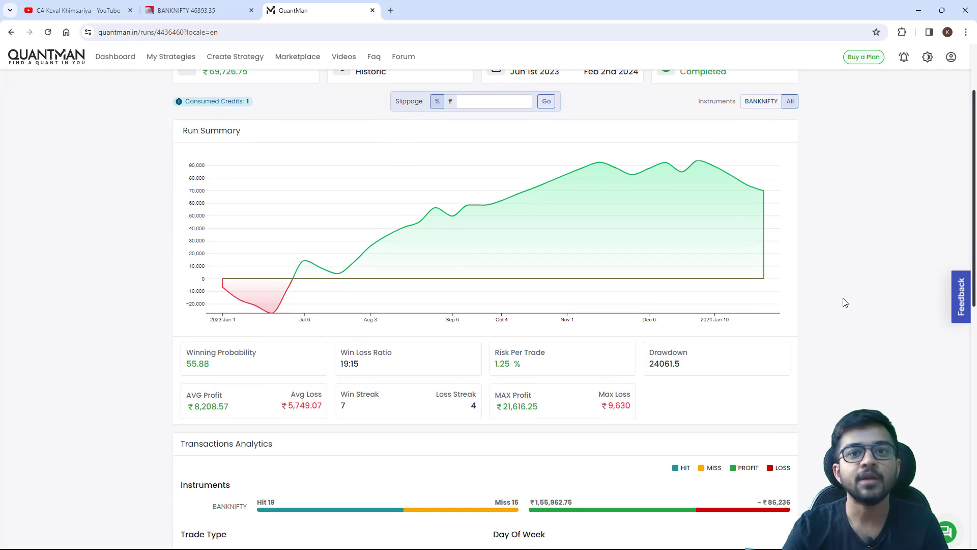
scroll(842, 318, down, 5)
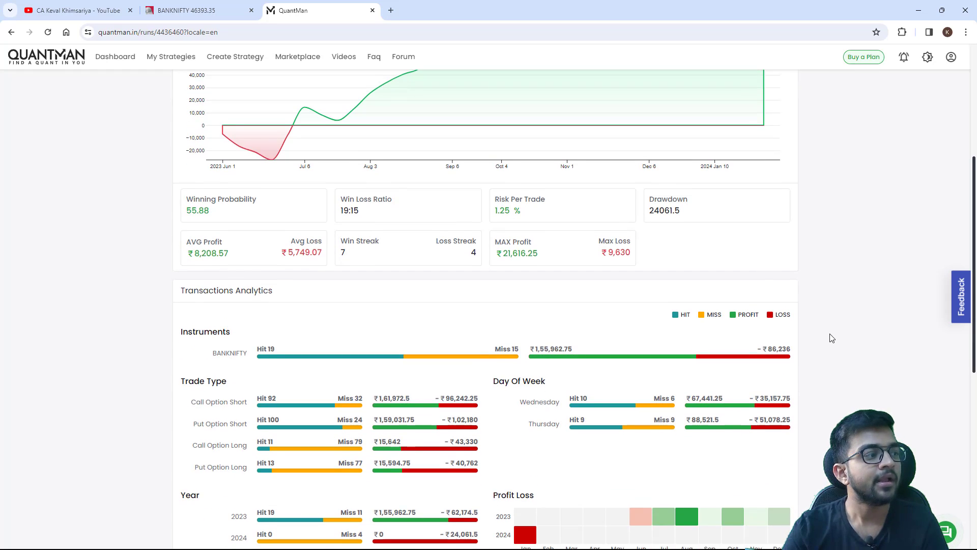
scroll(807, 352, down, 6)
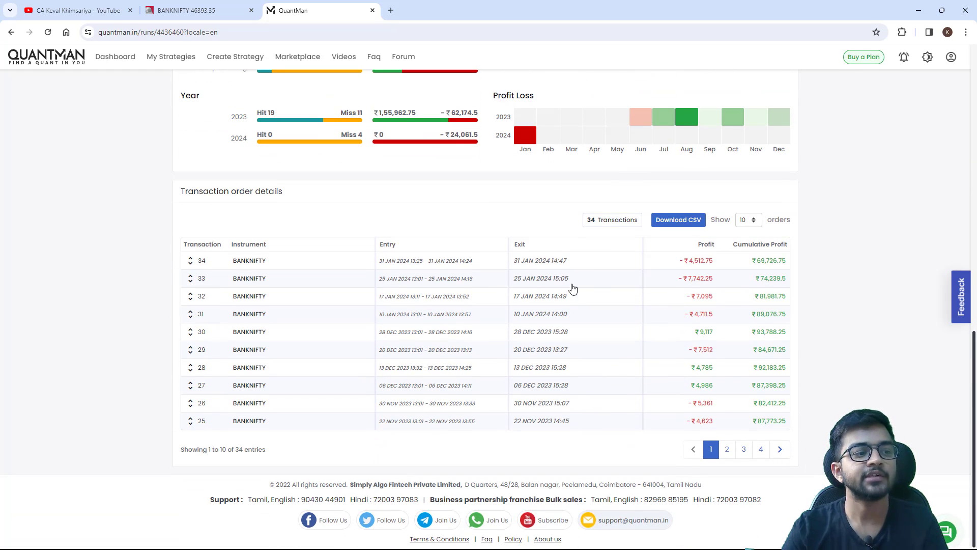
- Examine the profits and exit times on the first three pages of the transaction order details, returning to the run summary
click(591, 284)
scroll(758, 277, down, 2)
click(732, 268)
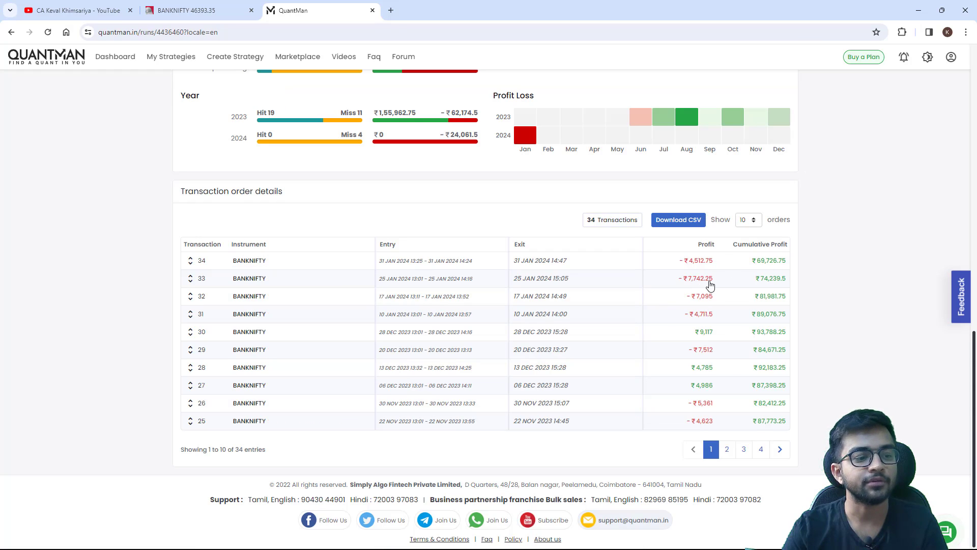
click(730, 448)
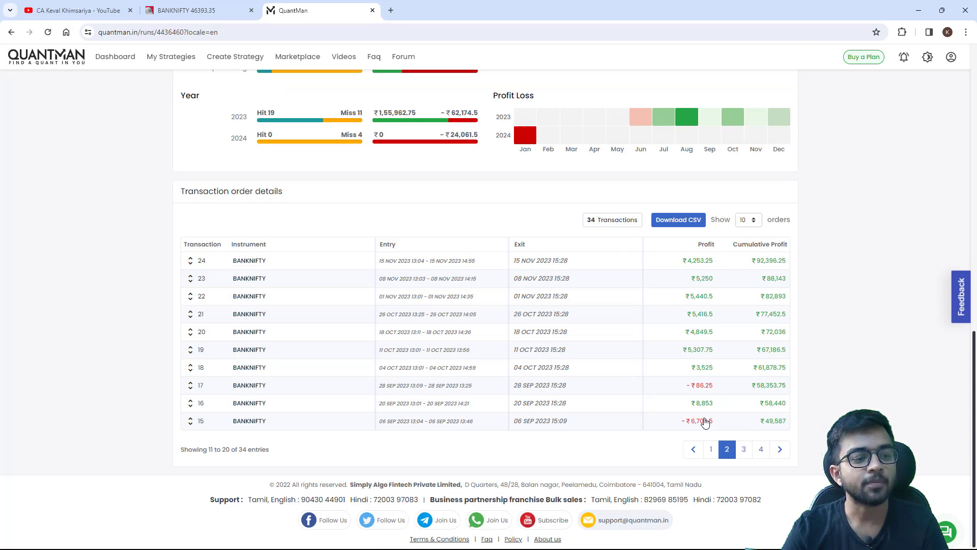
click(743, 450)
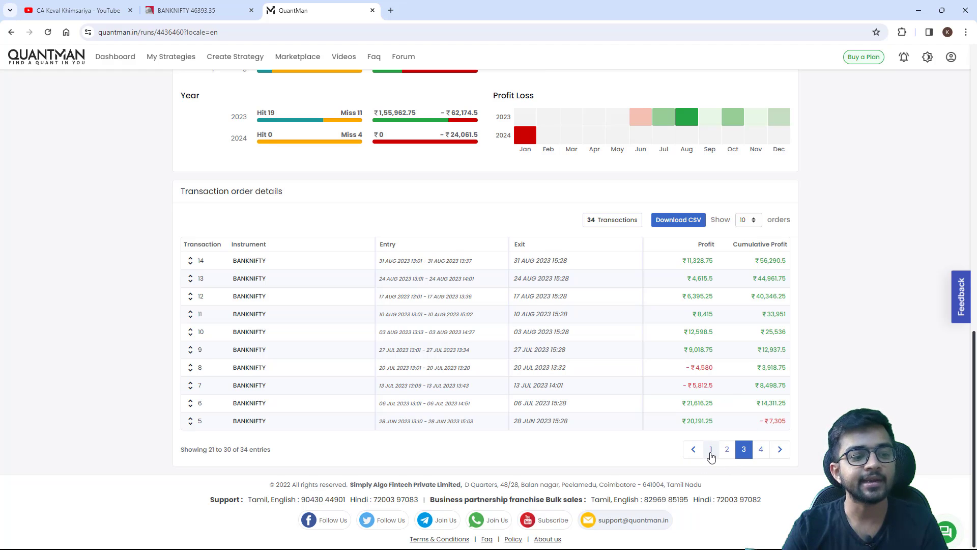
click(711, 451)
scroll(861, 293, up, 7)
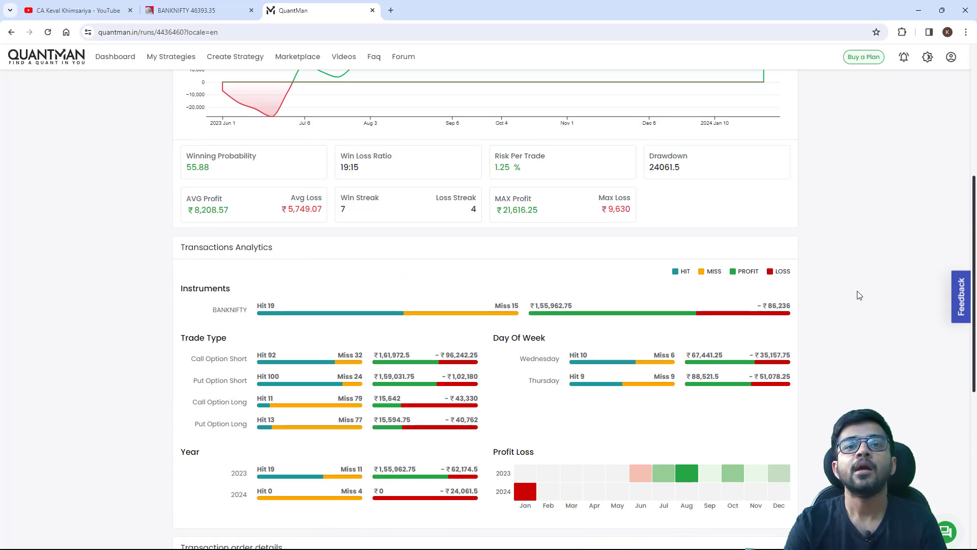
scroll(859, 295, up, 5)
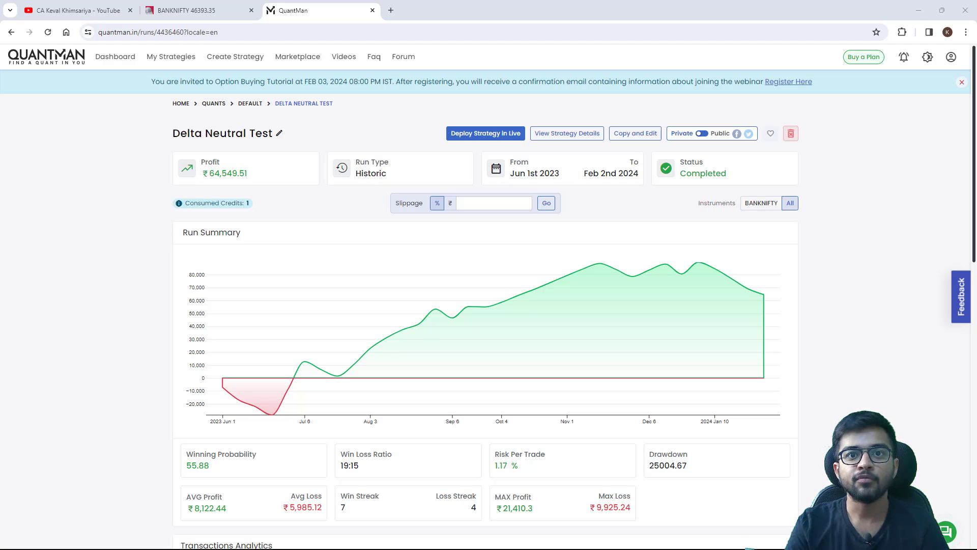
- Maximize the window with the live paper runs and check the completed profit of the BN, N and FN 0DTE E1 and E2 runs
drag(976, 143, 823, 193)
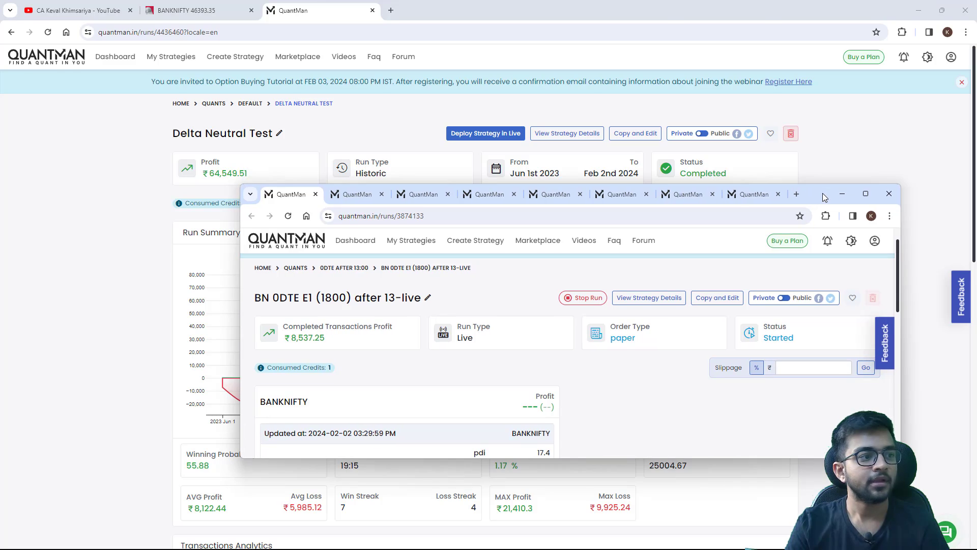
double_click(822, 193)
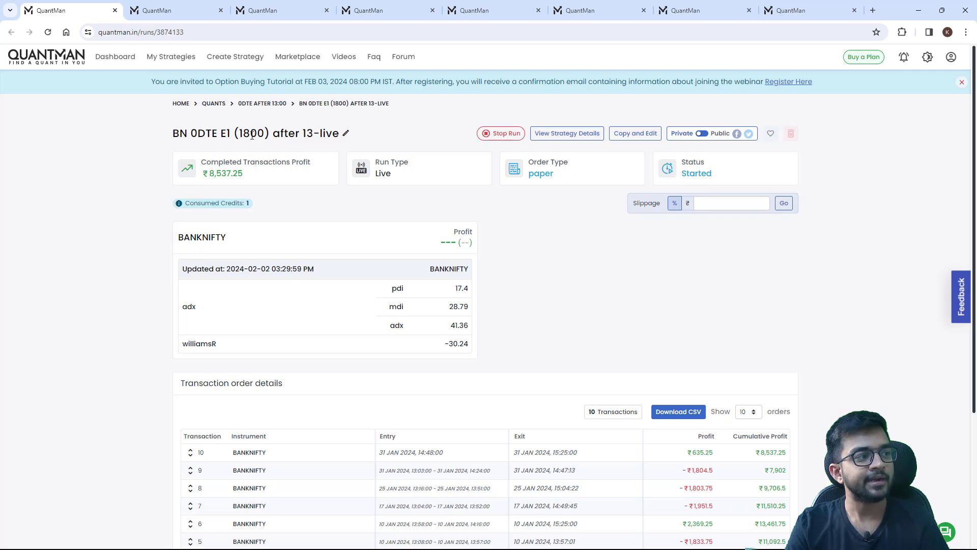
key(ctrl+Tab)
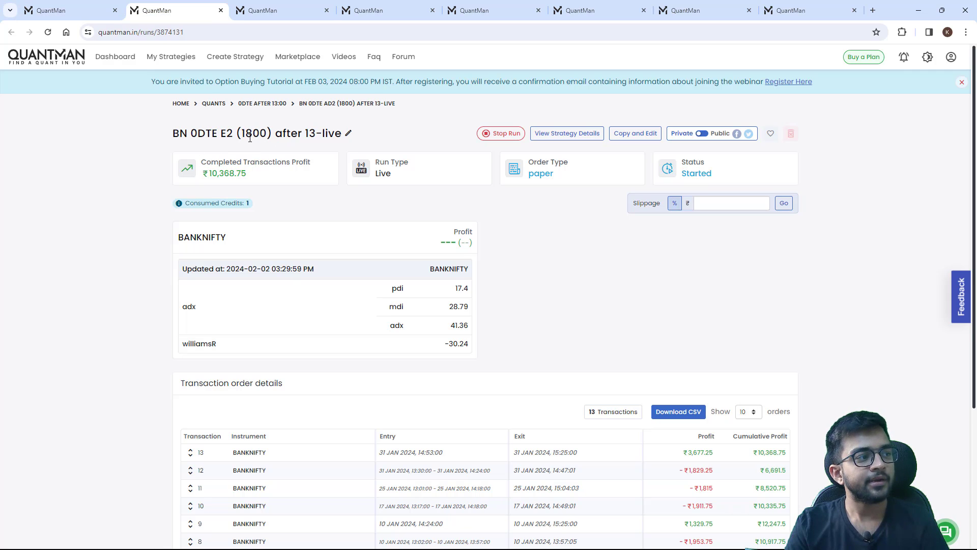
click(268, 8)
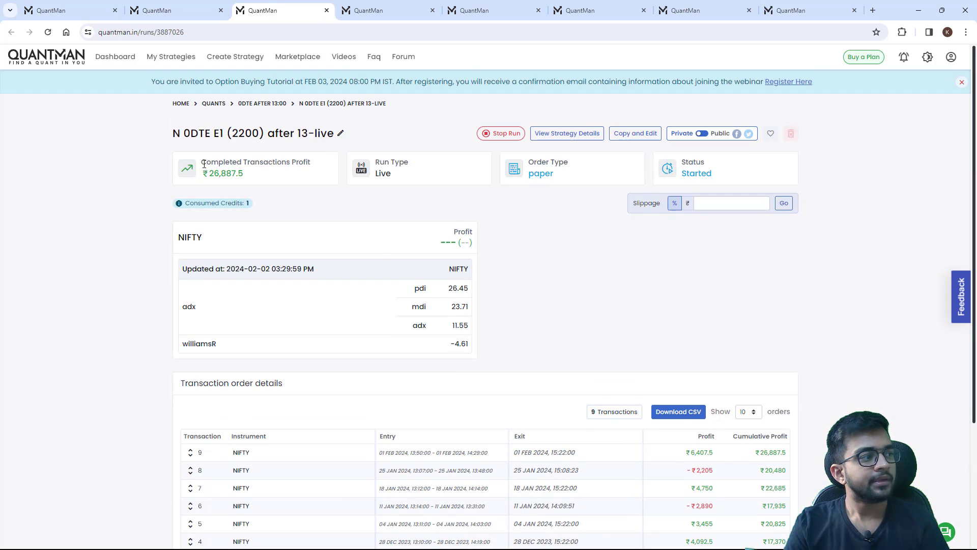
click(371, 10)
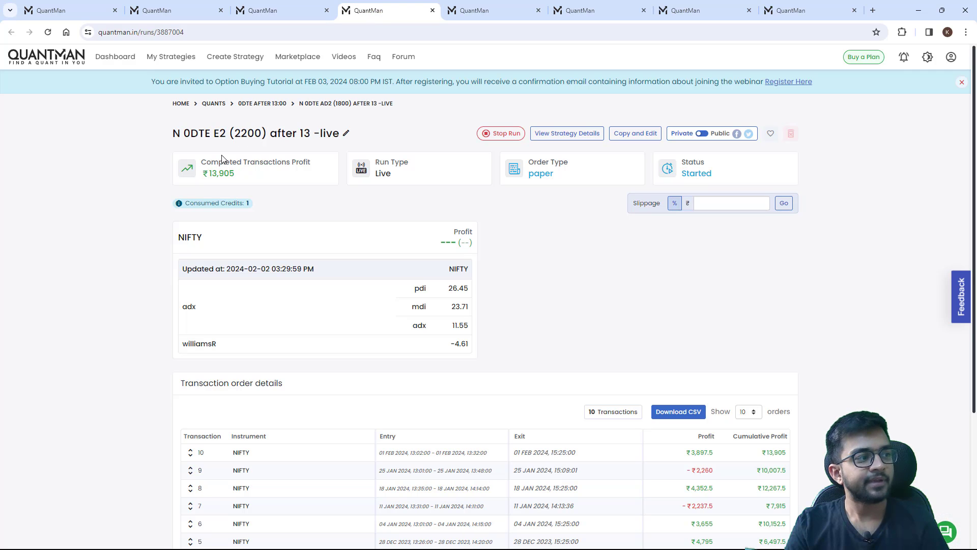
click(514, 11)
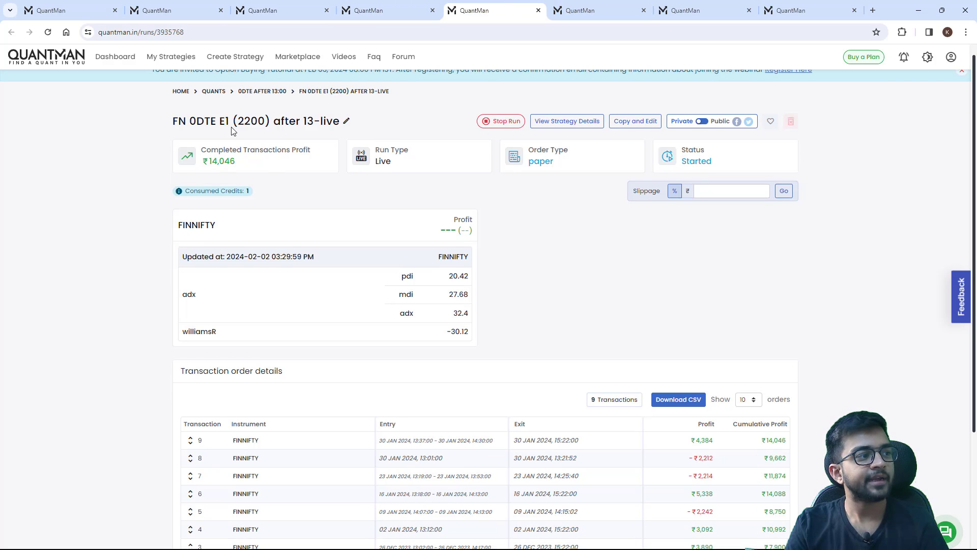
click(620, 5)
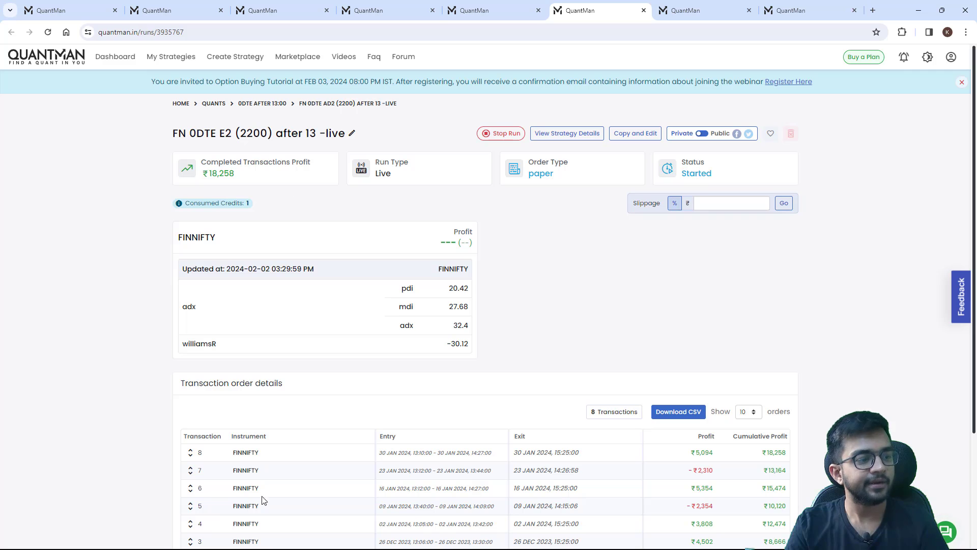
- Apply a slippage of 1% to the BN 0DTE E1 (1800) and BN 0DTE E2 (1800) live runs
click(81, 5)
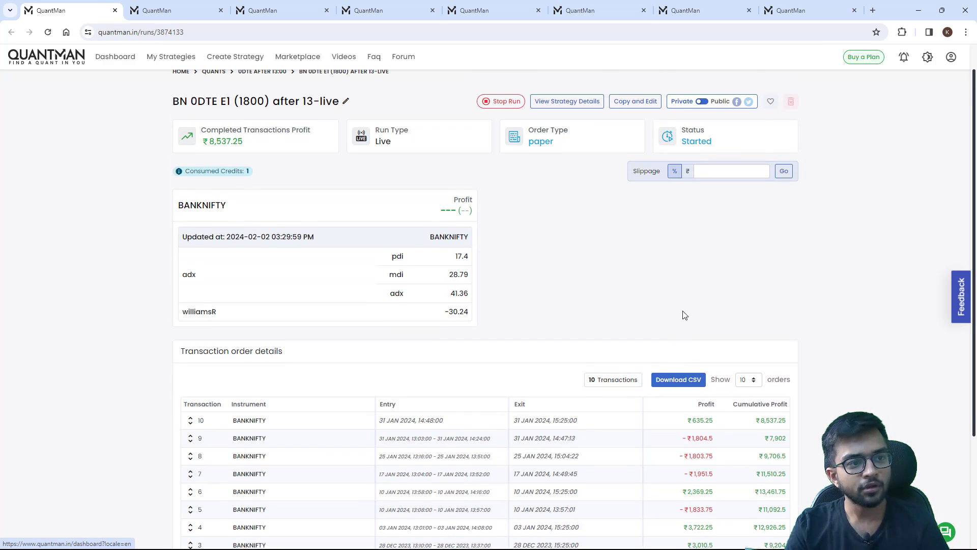
click(717, 203)
text(1)
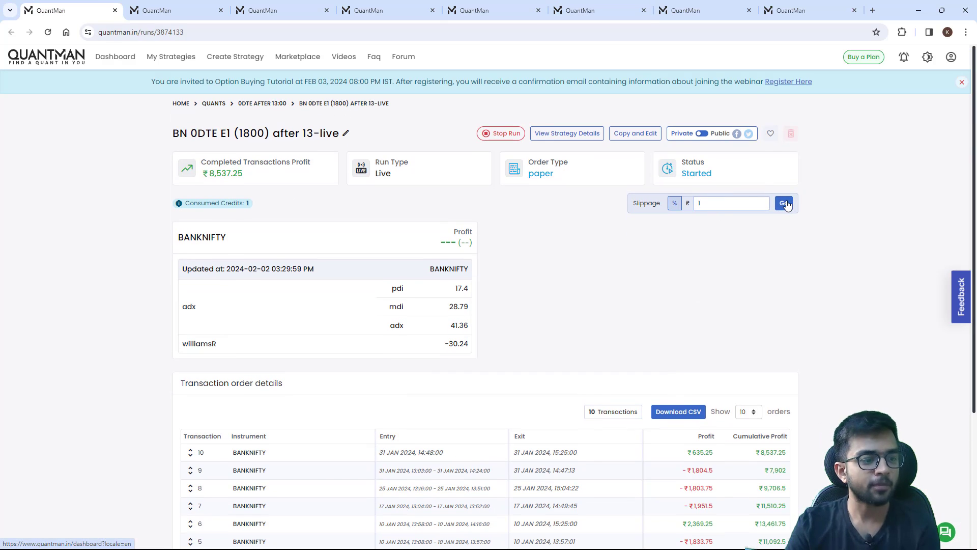
click(785, 203)
click(224, 15)
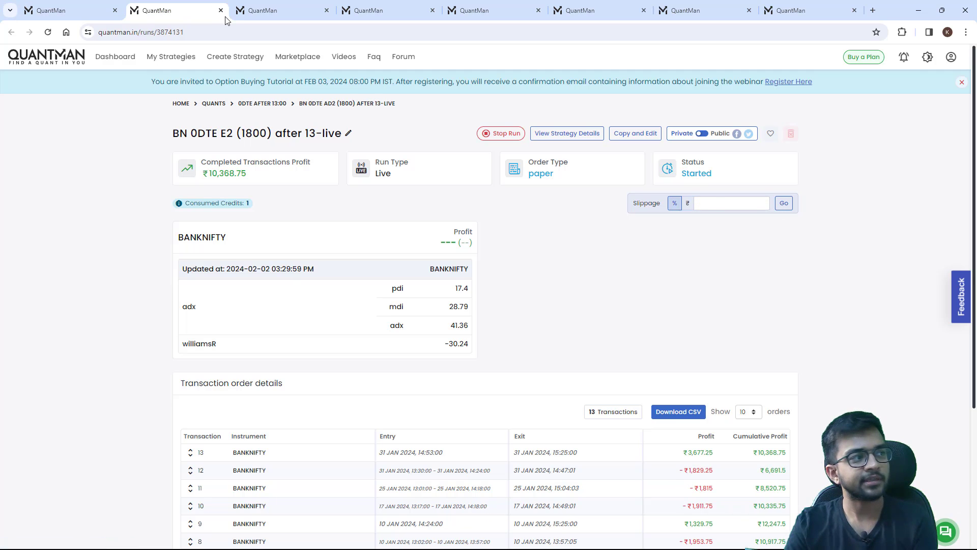
click(705, 201)
text(1)
click(784, 203)
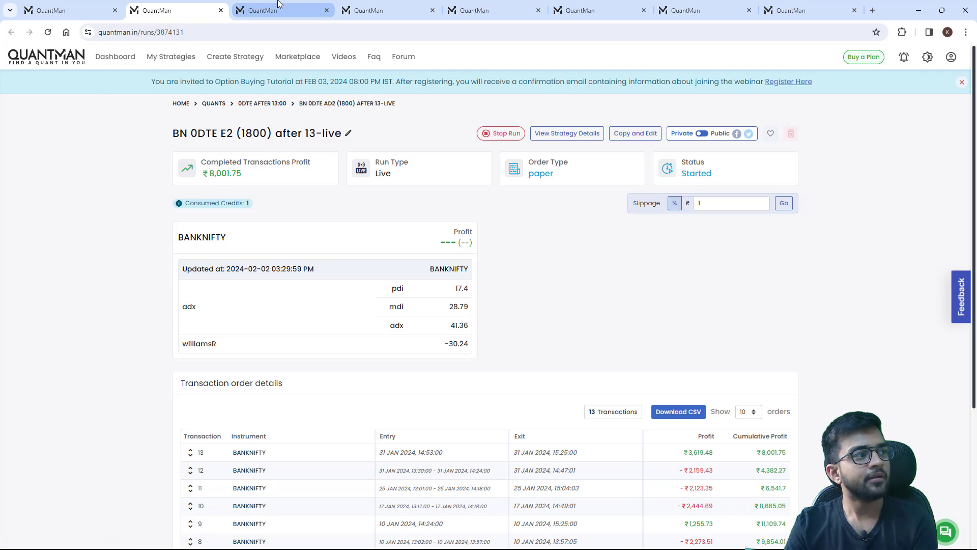
- Apply a slippage of 1% to the N 0DTE E1 (2200) and N 0DTE E2 (2200) live runs
click(264, 9)
click(705, 203)
text(1)
click(784, 203)
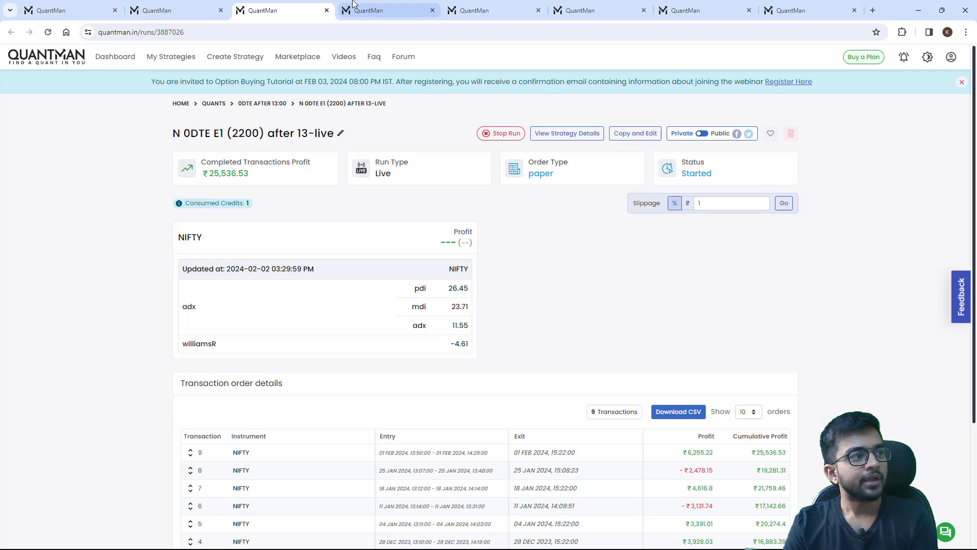
click(387, 10)
click(705, 203)
text(1)
click(784, 203)
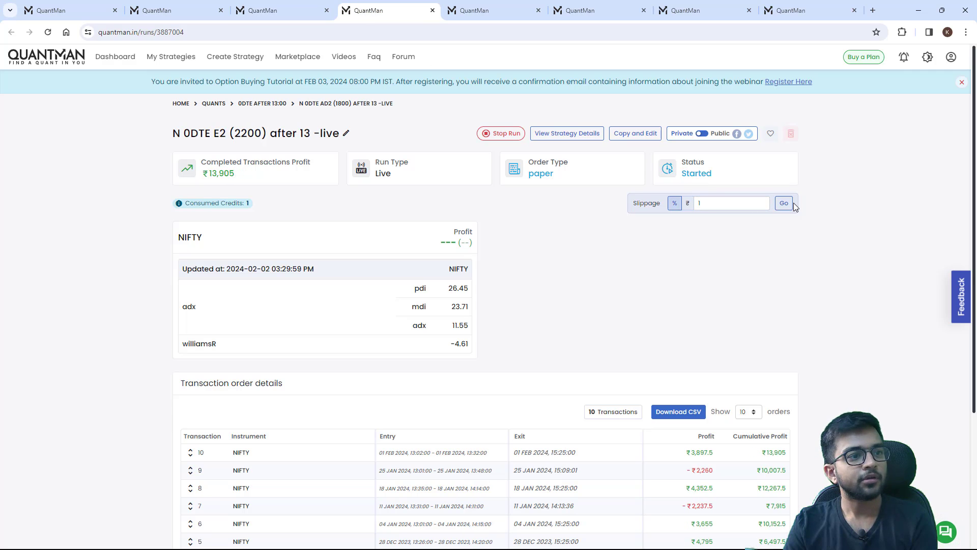
click(786, 204)
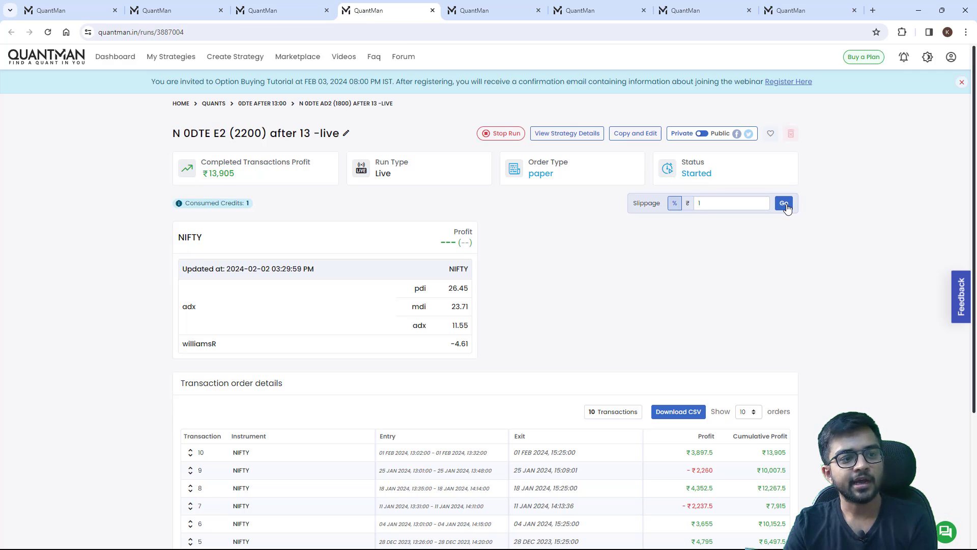
- Apply a slippage of 1% to the FN 0DTE E1 (2200) and FN 0DTE E2 (2200) live runs
click(480, 7)
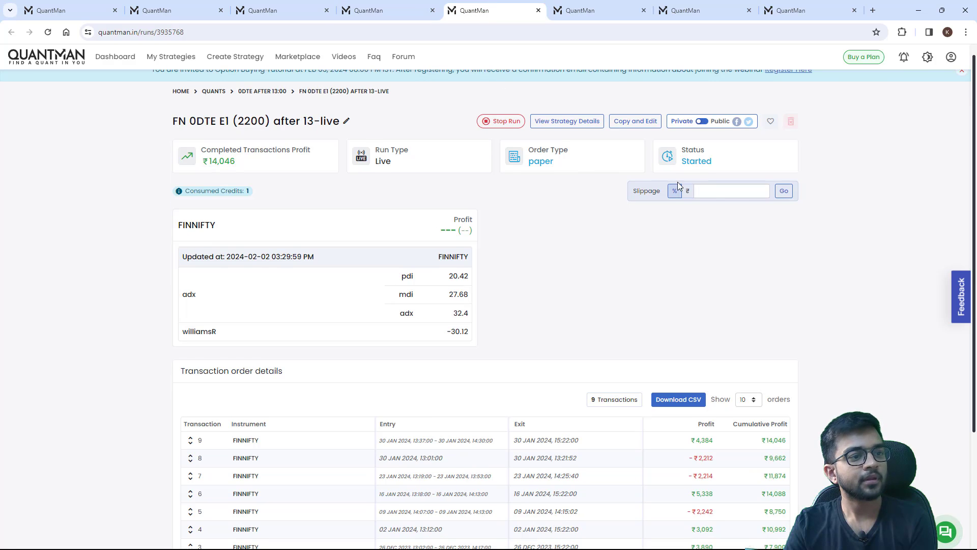
text(1)
click(784, 191)
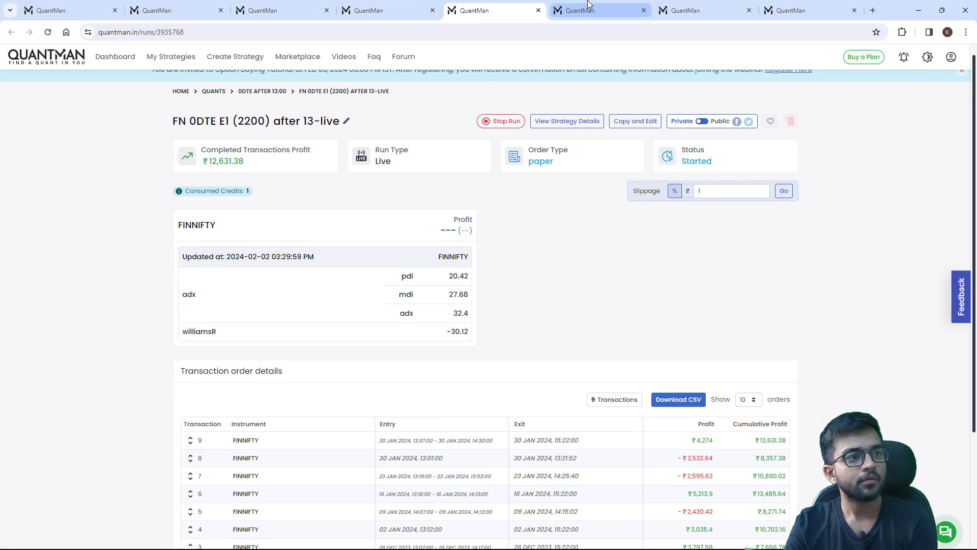
click(580, 10)
click(772, 208)
text(1)
click(784, 203)
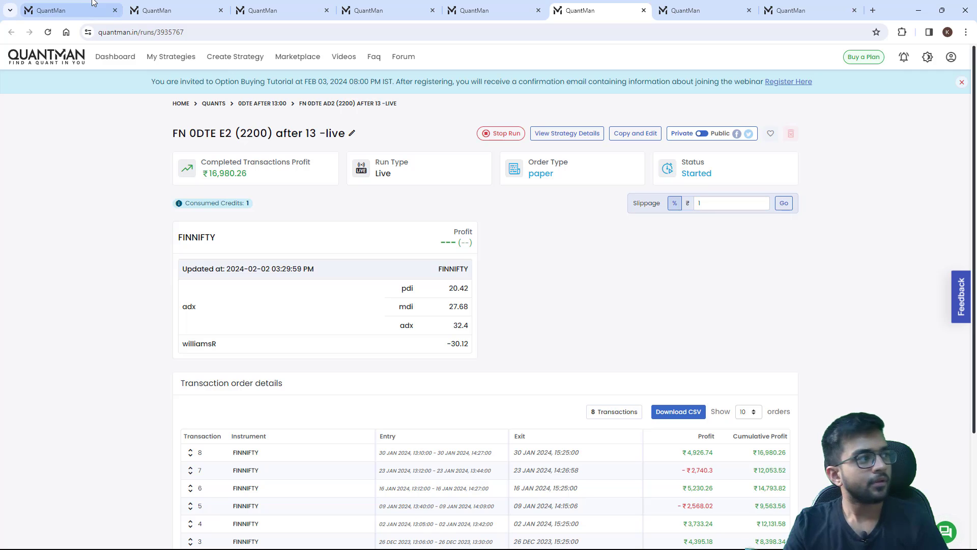
- Review the slippage-adjusted profits and transactions of all six BN, N and FN 0DTE live runs
click(97, 6)
scroll(698, 332, down, 1)
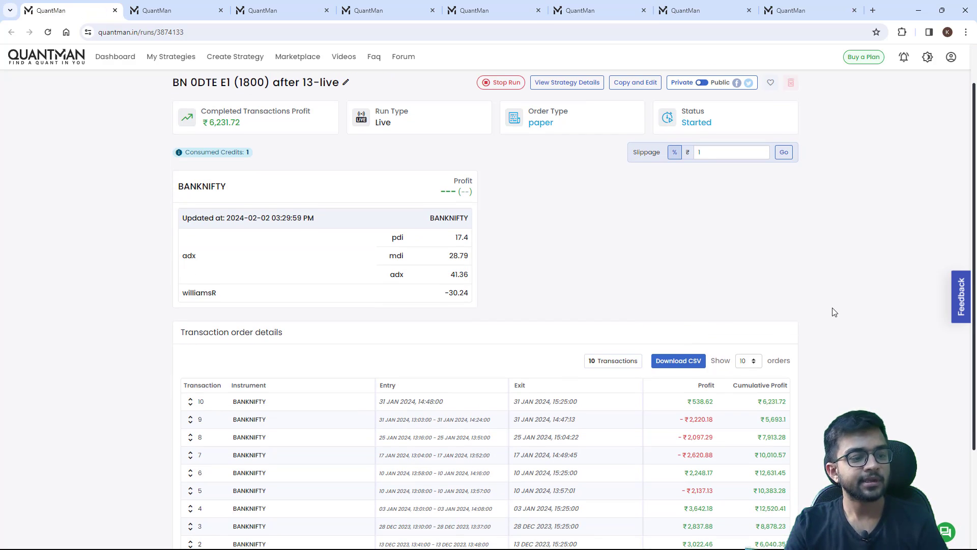
scroll(756, 303, up, 1)
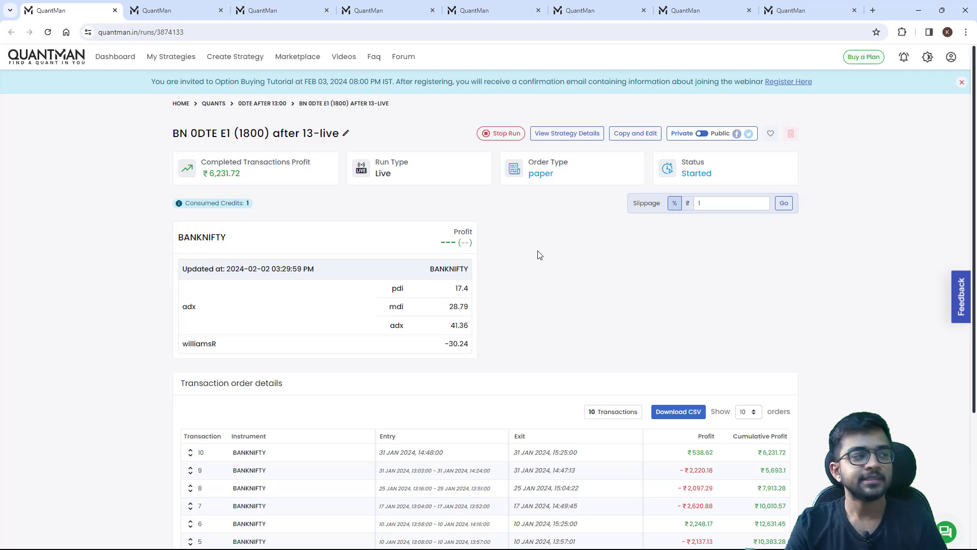
click(190, 5)
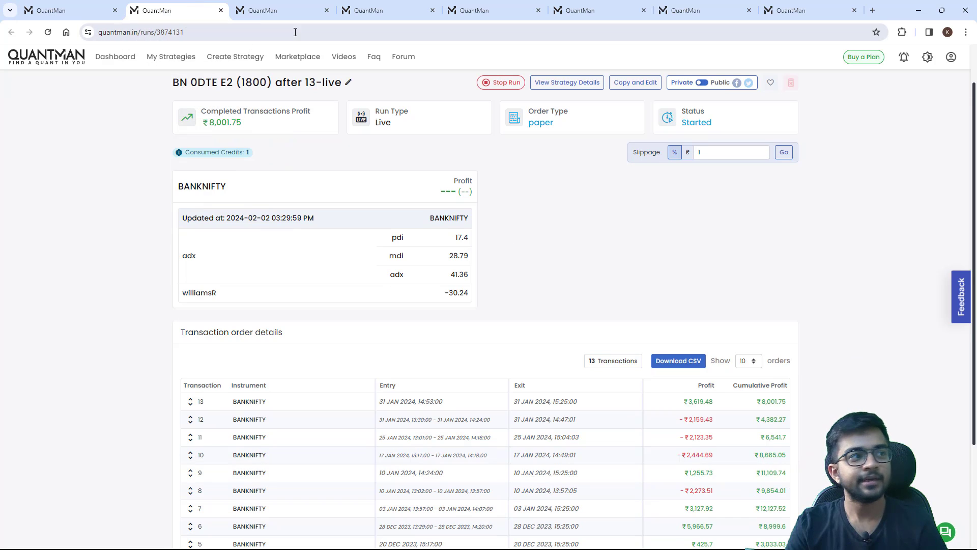
click(302, 6)
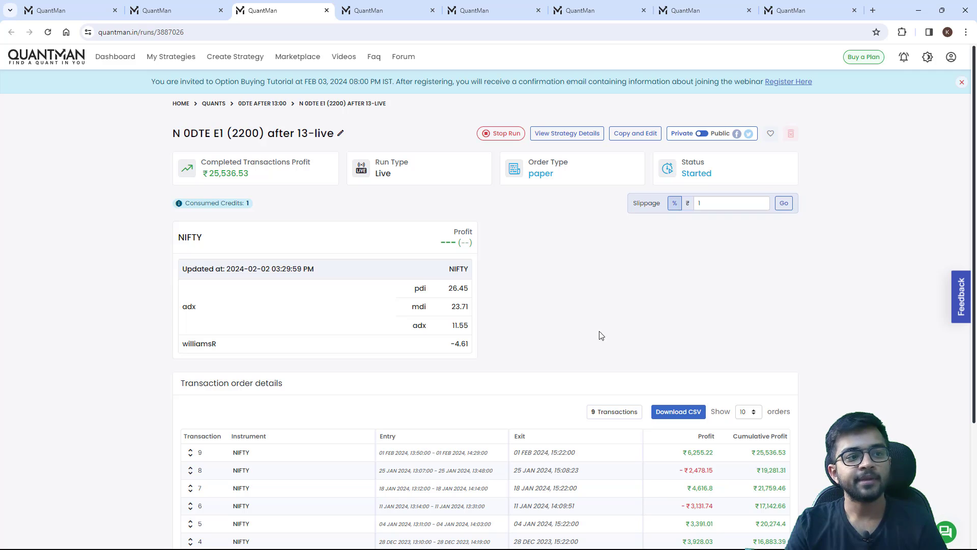
click(364, 6)
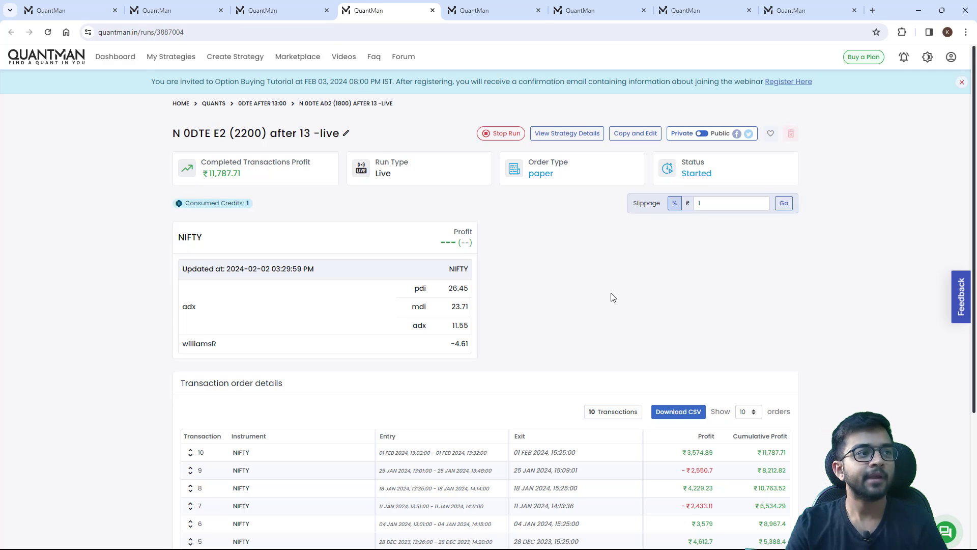
click(516, 9)
click(585, 10)
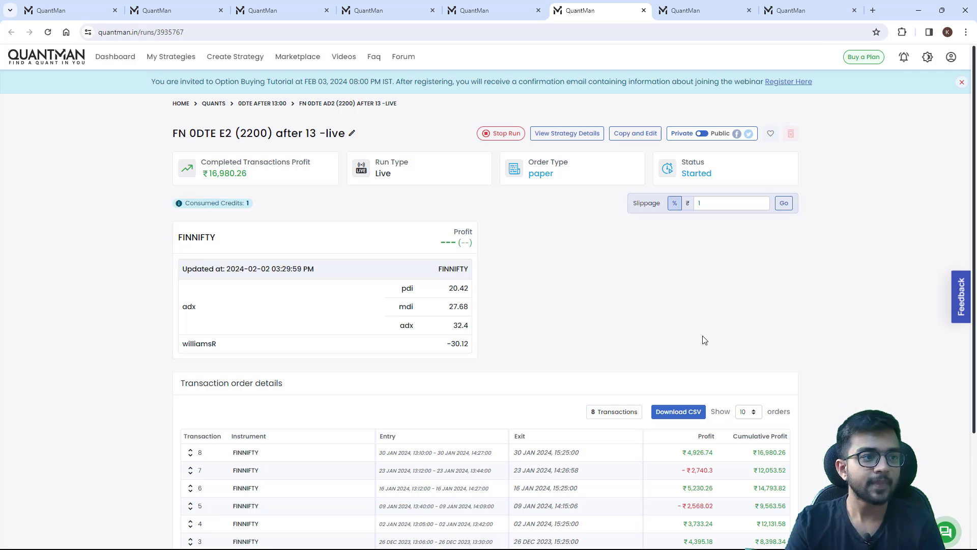
- Compare the completed profits and transaction order details of the BN 0DTE Ultimate1-live and FN 0DTE Ultimate2-live runs
click(695, 11)
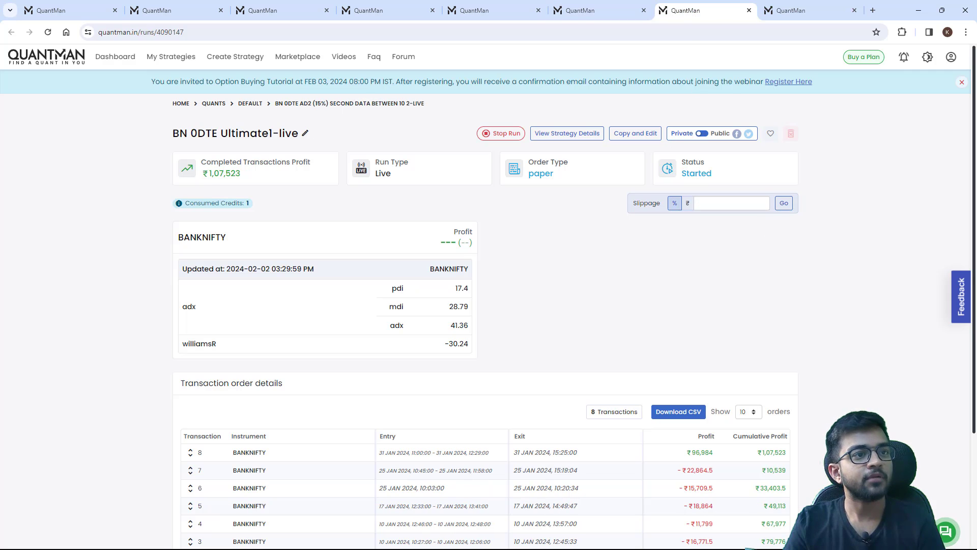
click(791, 10)
scroll(827, 330, down, 1)
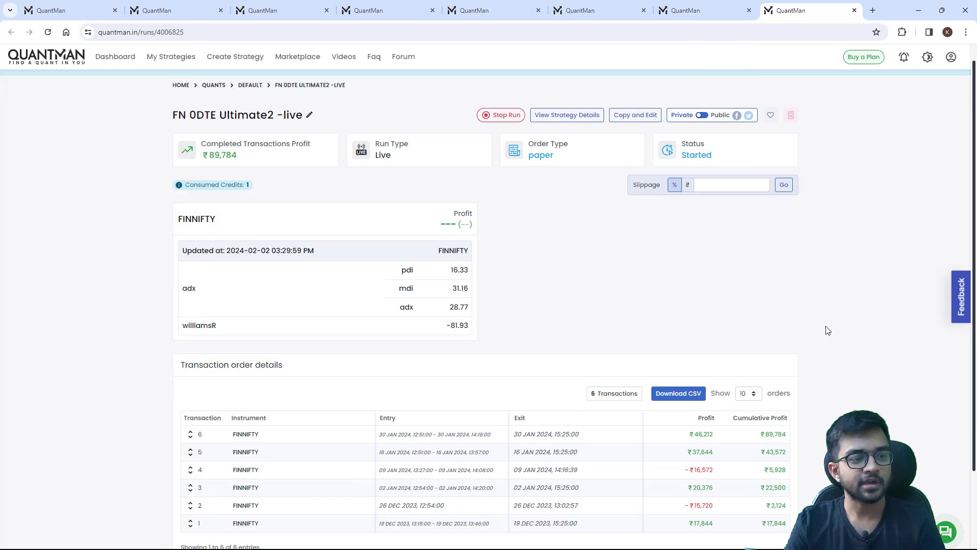
click(698, 9)
scroll(858, 334, down, 1)
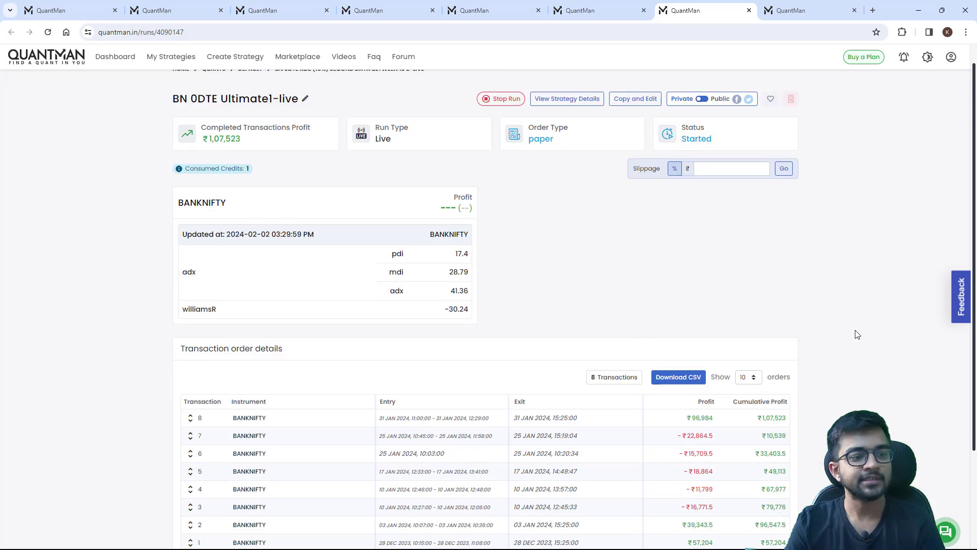
scroll(834, 365, down, 2)
scroll(833, 364, up, 2)
click(791, 11)
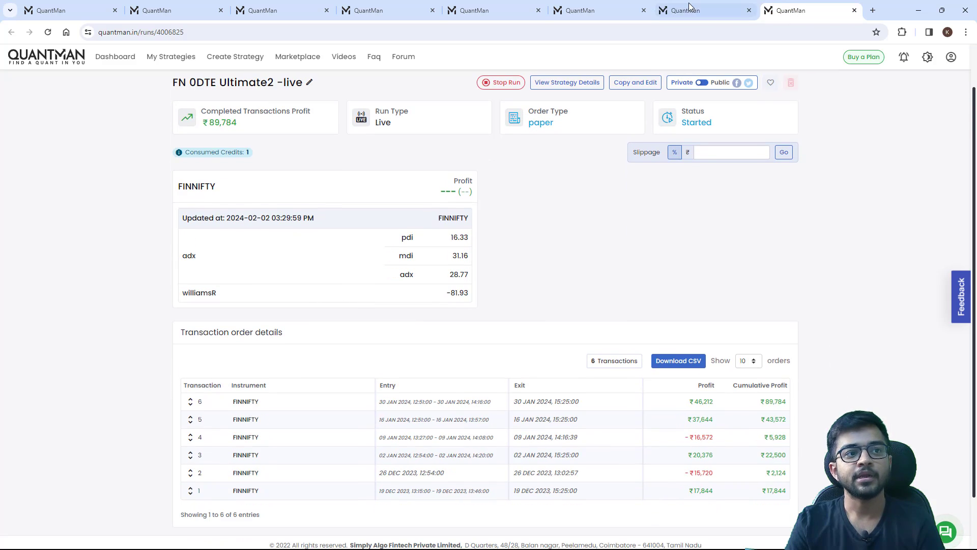
click(690, 6)
key(ctrl+Tab)
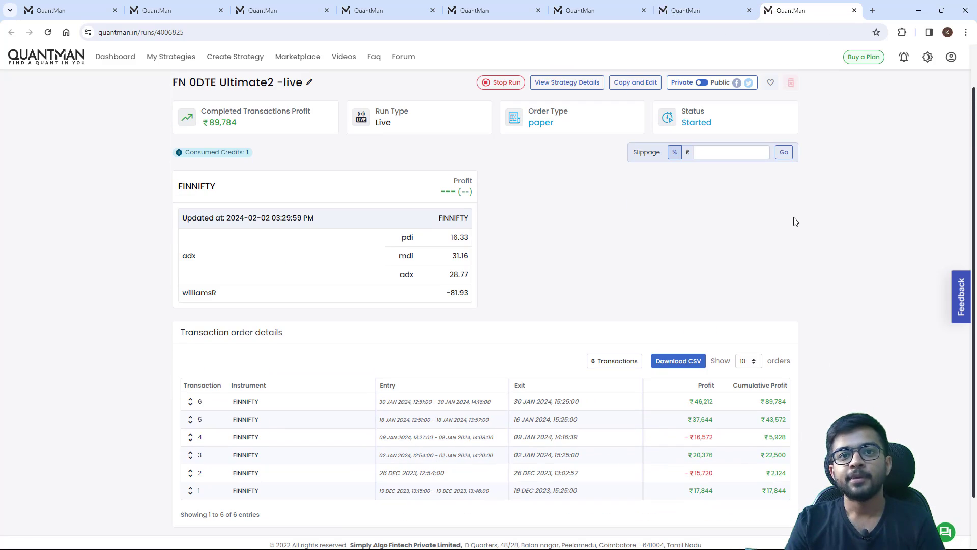
click(682, 7)
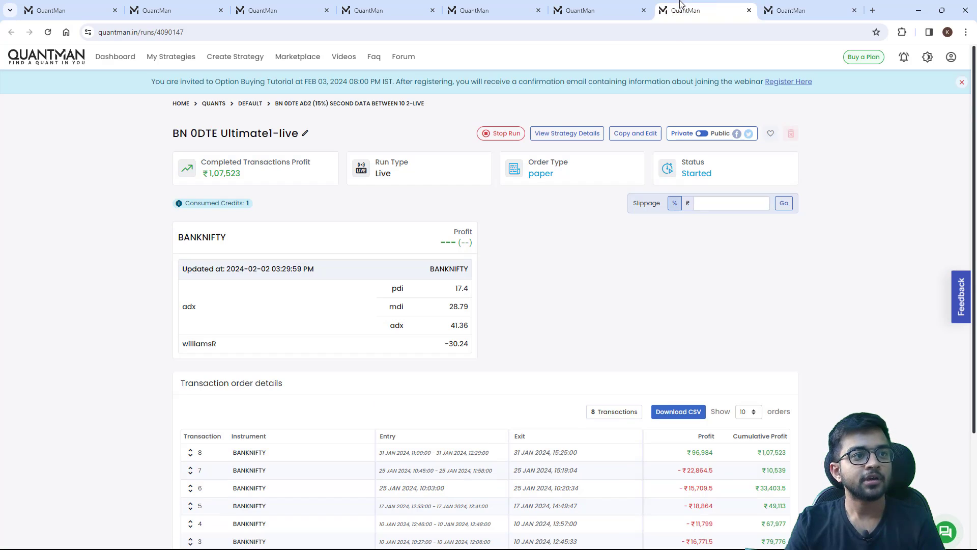
click(791, 4)
- Switch to the browser window showing the YouTube channel's list of videos
key(alt+Tab)
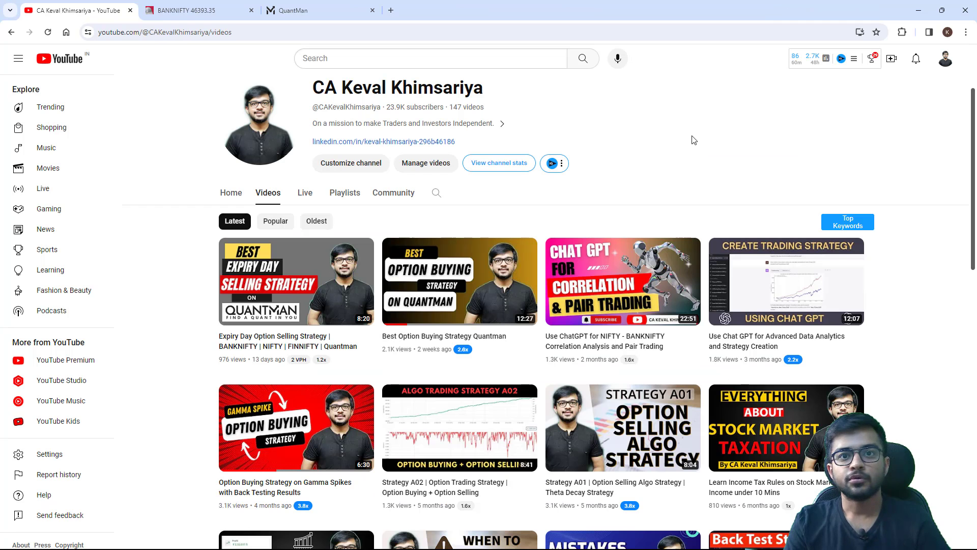